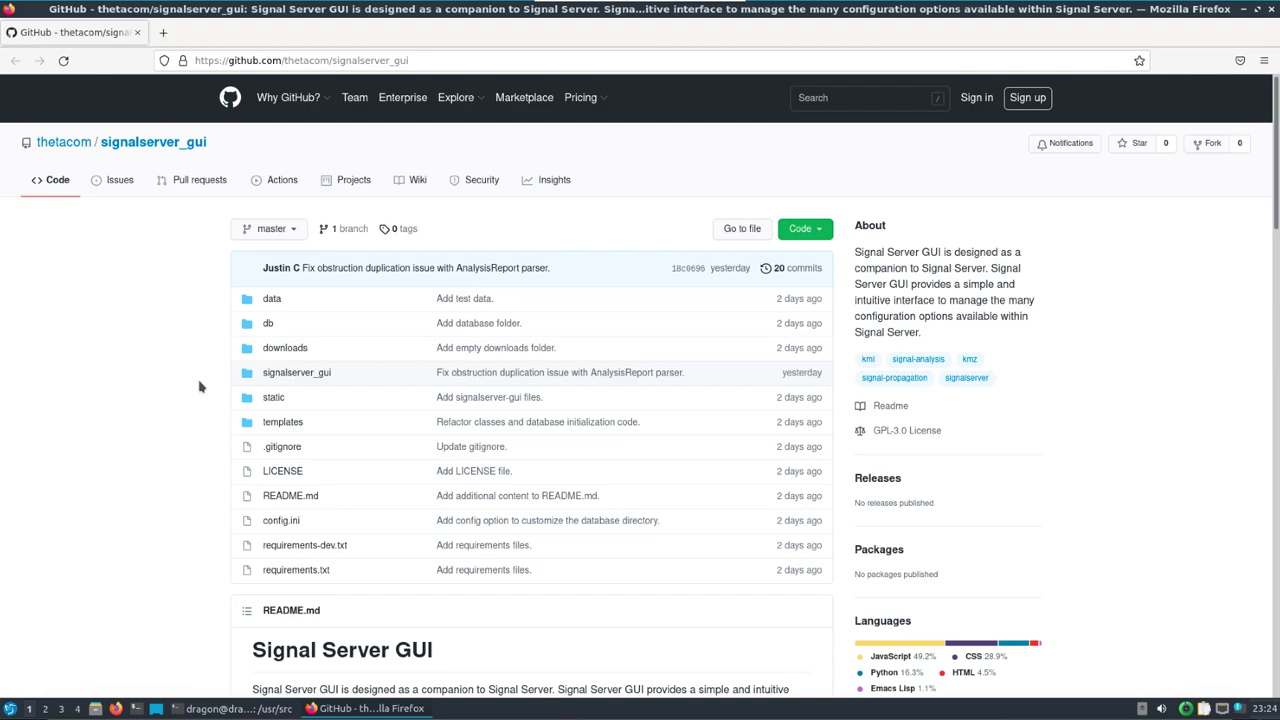
Copy the repository's HTTPS clone URL and clone it into /usr/src from the terminal using sudo git clone
{"action": "left_click", "coordinate": [791, 230]}
{"action": "left_click", "coordinate": [805, 304]}
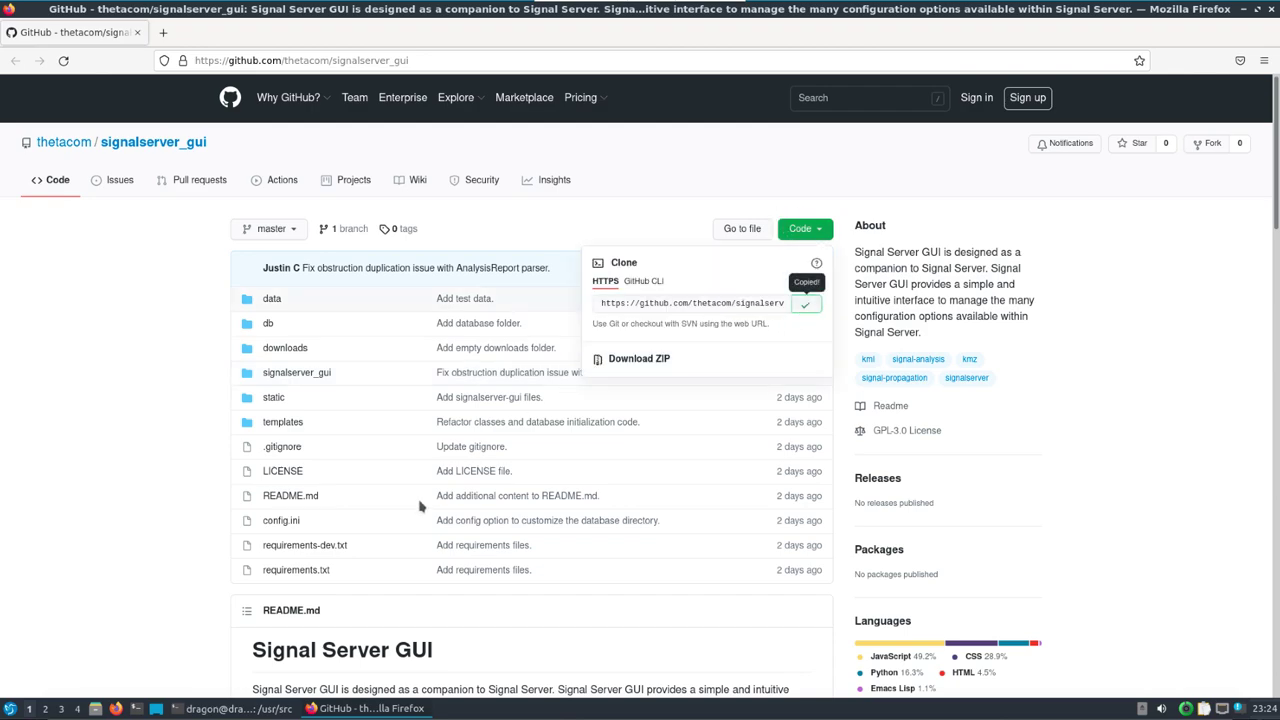
{"action": "left_click", "coordinate": [228, 710]}
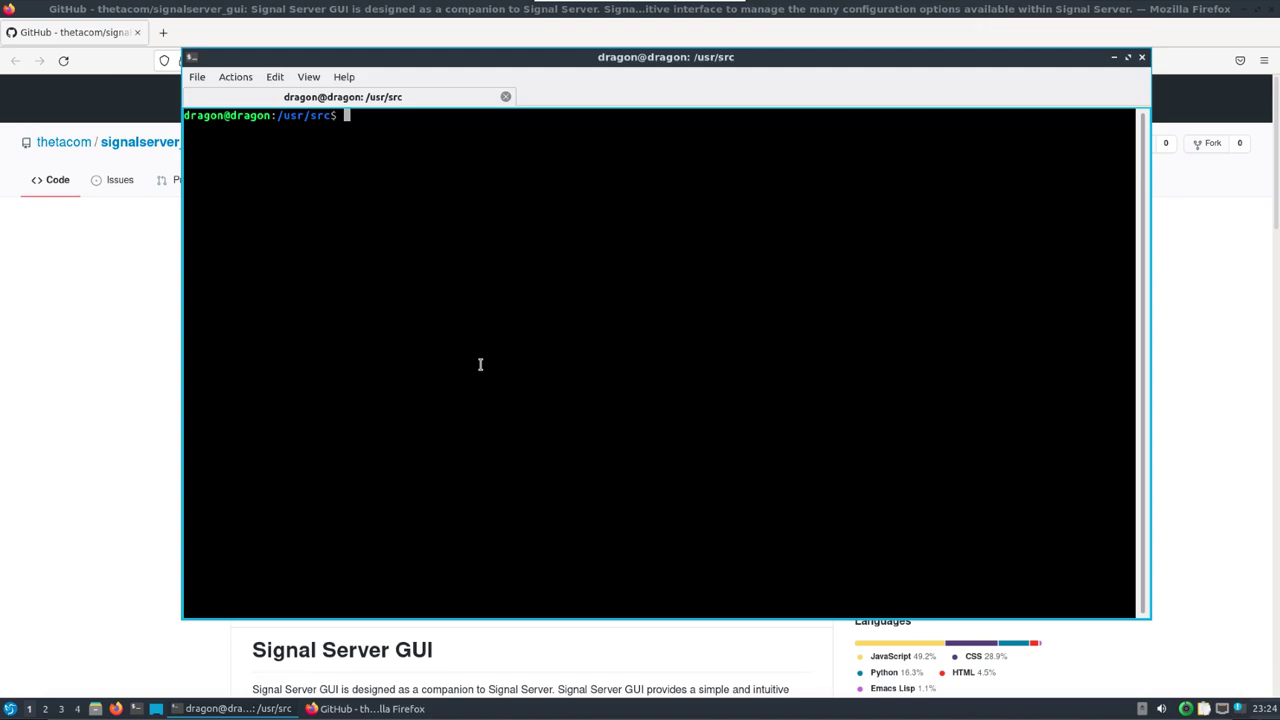
{"action": "type", "text": "sudo git clone"}
{"action": "right_click", "coordinate": [523, 306]}
{"action": "left_click", "coordinate": [548, 337]}
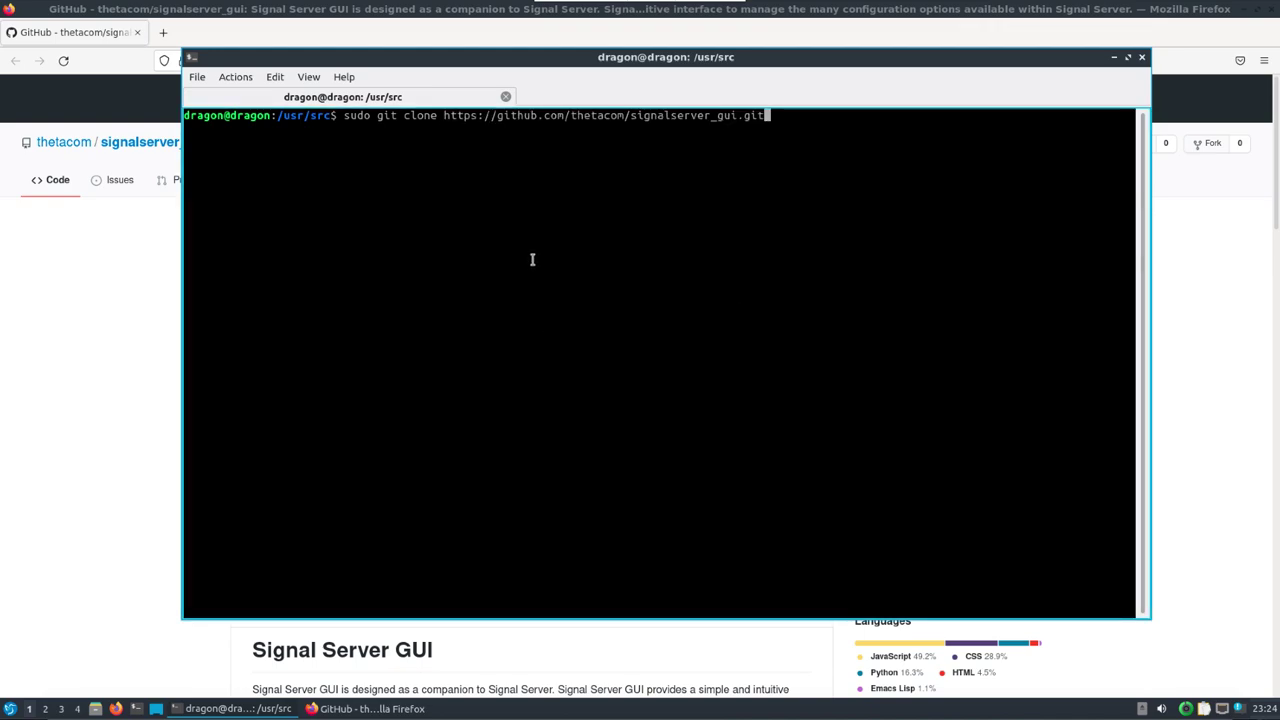
{"action": "key", "text": "Return"}
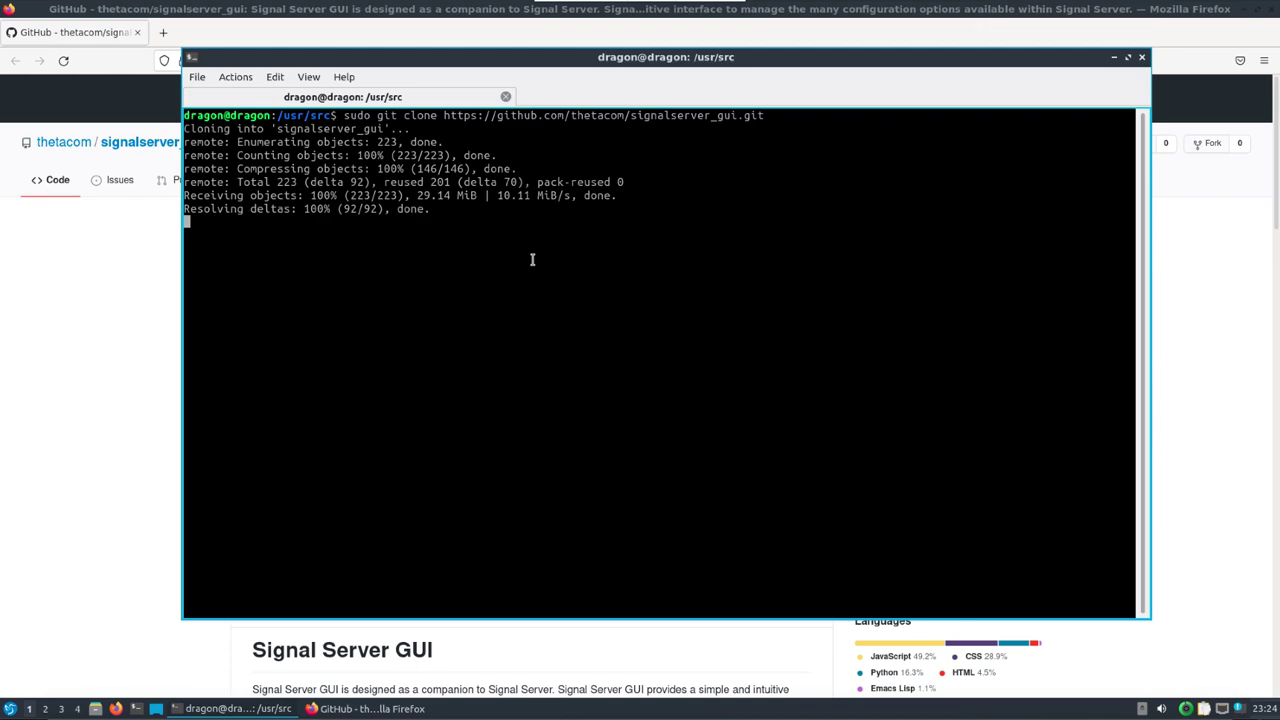
Change into the cloned signalserver_gui directory and open config.ini in nano with sudo
{"action": "type", "text": "cd si"}
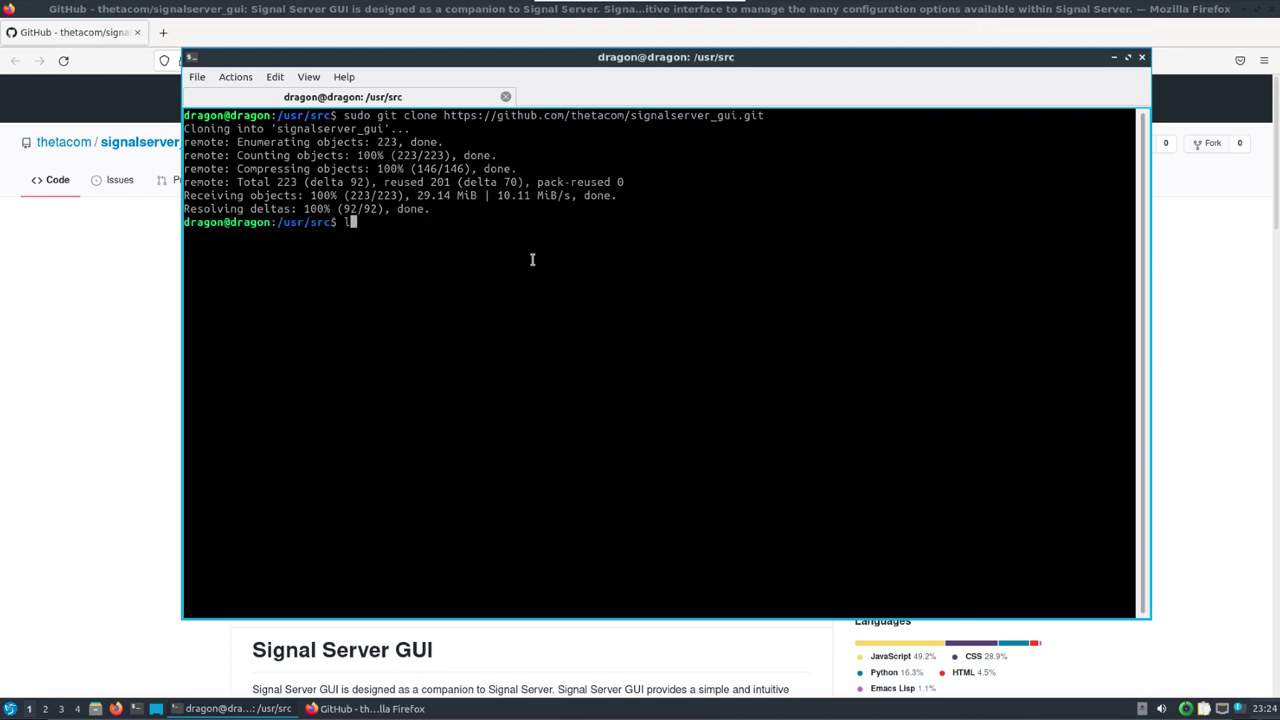
{"action": "key", "text": "Tab"}
{"action": "key", "text": "Return"}
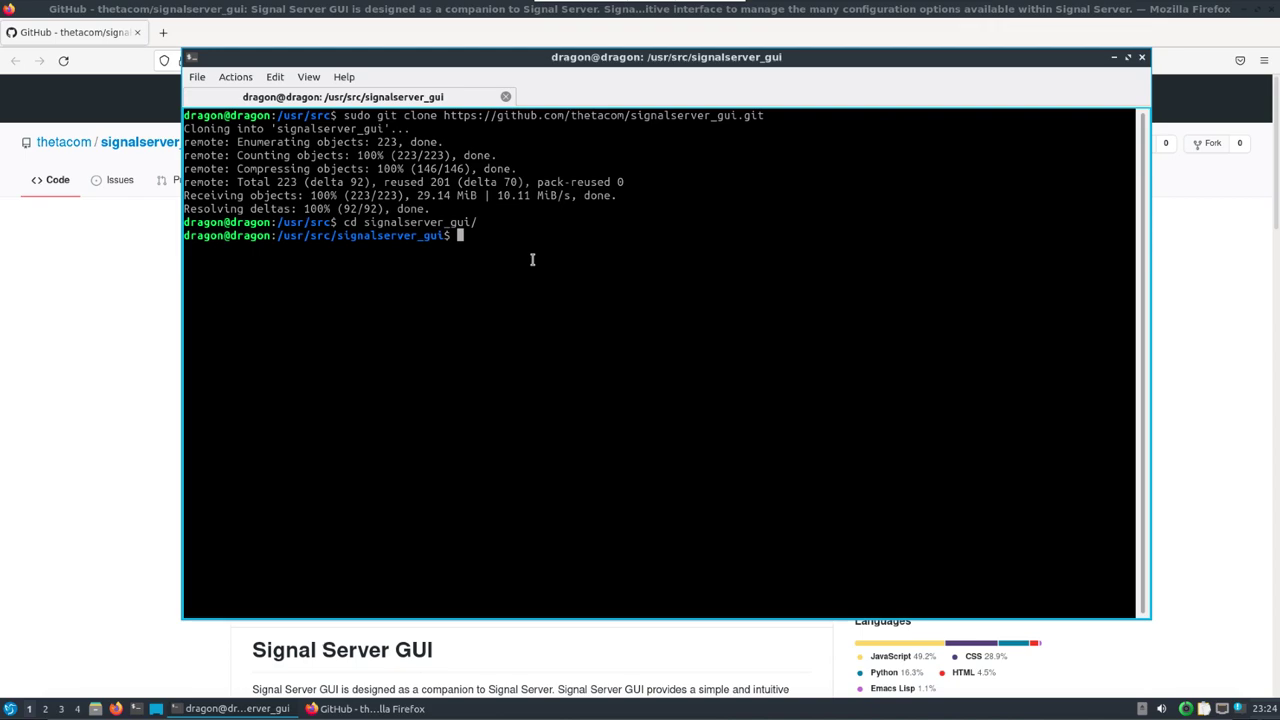
{"action": "type", "text": "sudo nano co"}
{"action": "key", "text": "Tab"}
{"action": "key", "text": "Return"}
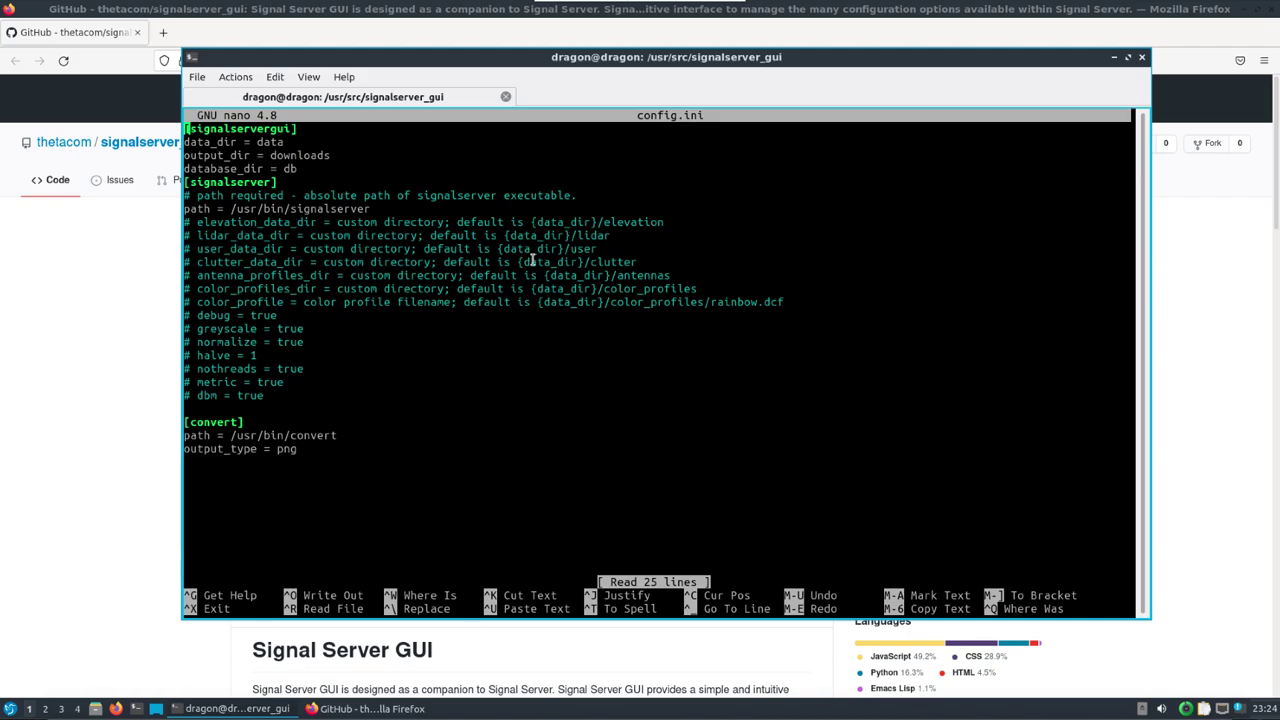
Set the signalserver executable path in the [signalserver] section to /usr/src/Signal-Server/signalserver
{"action": "key", "text": "Down"}
{"action": "key", "text": "Down"}
{"action": "key", "text": "Down"}
{"action": "key", "text": "Down"}
{"action": "key", "text": "Down"}
{"action": "key", "text": "Down"}
{"action": "key", "text": "Right"}
{"action": "key", "text": "Right"}
{"action": "key", "text": "Right"}
{"action": "key", "text": "Right"}
{"action": "key", "text": "Right"}
{"action": "key", "text": "Right"}
{"action": "key", "text": "Right"}
{"action": "key", "text": "Right"}
{"action": "key", "text": "Right"}
{"action": "key", "text": "Right"}
{"action": "key", "text": "Right"}
{"action": "key", "text": "Right"}
{"action": "key", "text": "Right"}
{"action": "key", "text": "Right"}
{"action": "key", "text": "Right"}
{"action": "key", "text": "BackSpace"}
{"action": "key", "text": "BackSpace"}
{"action": "key", "text": "BackSpace"}
{"action": "type", "text": "src"}
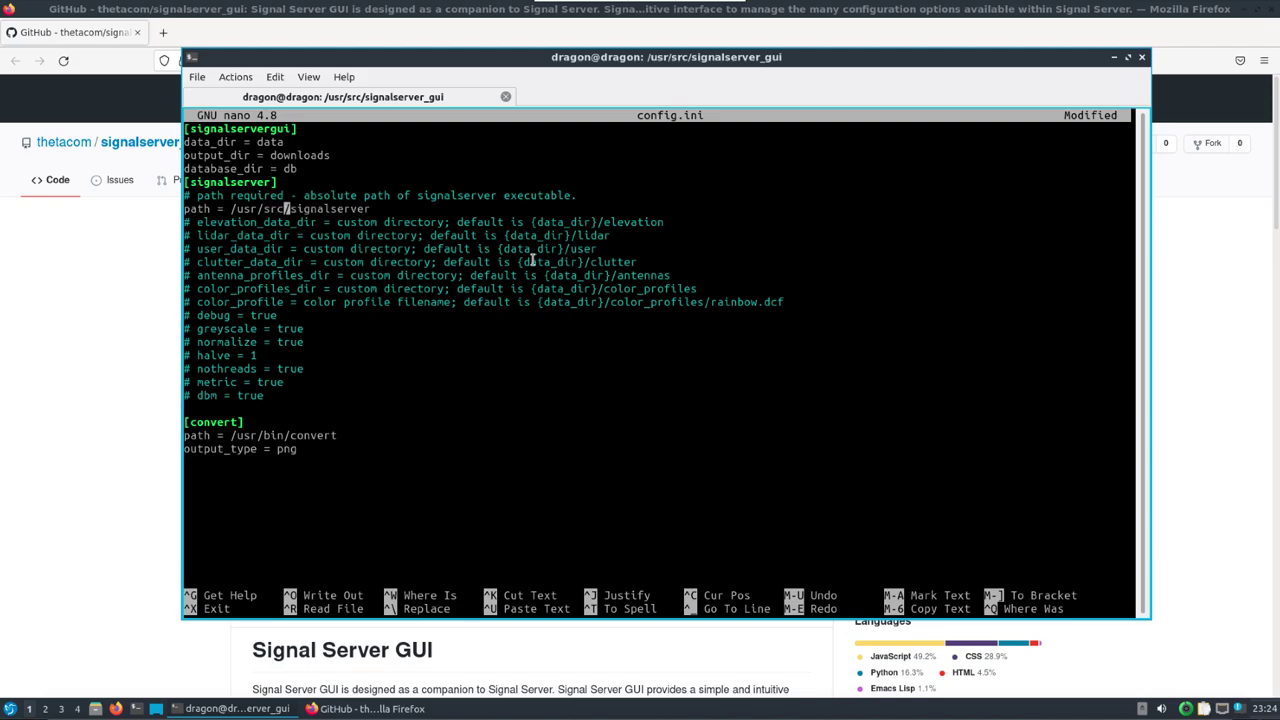
{"action": "type", "text": "/Signal-Seve"}
{"action": "key", "text": "BackSpace"}
{"action": "key", "text": "BackSpace"}
{"action": "type", "text": "rver"}
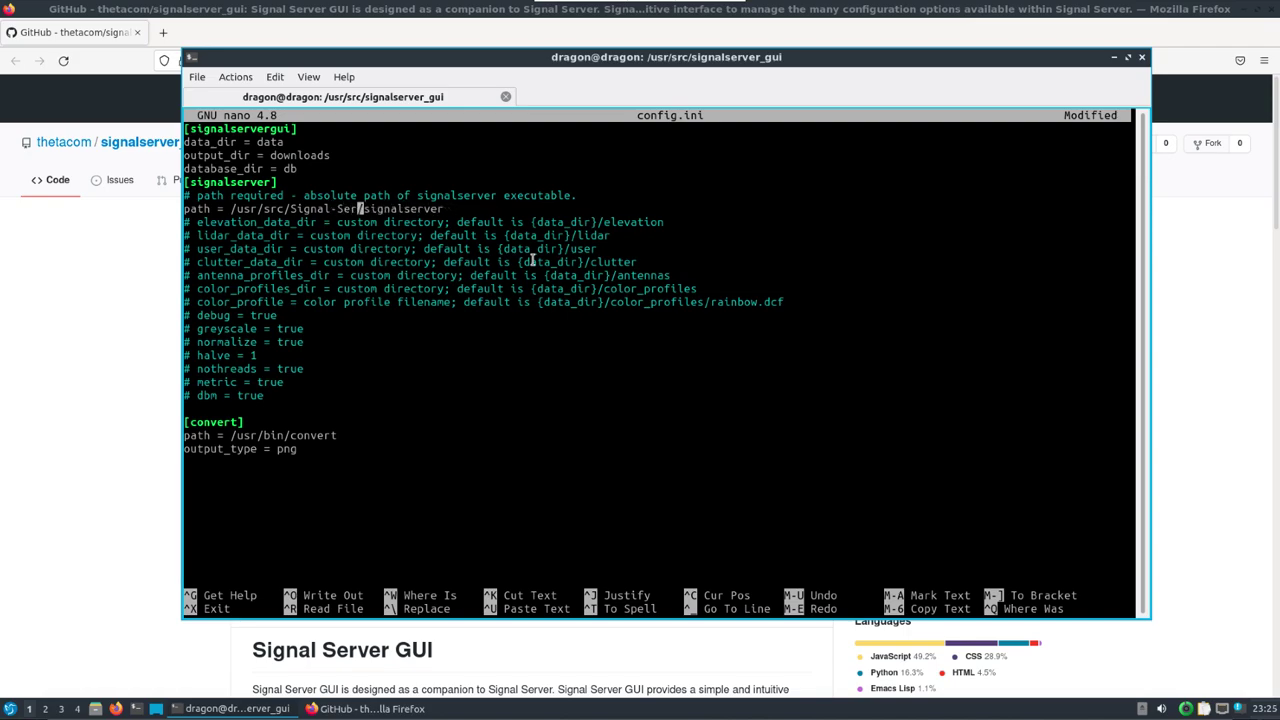
Uncomment the elevation_data_dir line in the [signalserver] section
{"action": "key", "text": "Down"}
{"action": "key", "text": "Left"}
{"action": "key", "text": "Left"}
{"action": "key", "text": "Left"}
{"action": "key", "text": "Left"}
{"action": "key", "text": "Left"}
{"action": "key", "text": "Left"}
{"action": "key", "text": "Left"}
{"action": "key", "text": "Left"}
{"action": "key", "text": "Left"}
{"action": "key", "text": "Left"}
{"action": "key", "text": "Left"}
{"action": "key", "text": "Left"}
{"action": "key", "text": "Left"}
{"action": "key", "text": "Left"}
{"action": "key", "text": "Left"}
{"action": "key", "text": "Left"}
{"action": "key", "text": "Left"}
{"action": "key", "text": "Left"}
{"action": "key", "text": "Left"}
{"action": "key", "text": "Left"}
{"action": "key", "text": "Left"}
{"action": "key", "text": "Left"}
{"action": "key", "text": "Left"}
{"action": "key", "text": "Left"}
{"action": "key", "text": "Left"}
{"action": "key", "text": "Left"}
{"action": "key", "text": "Left"}
{"action": "key", "text": "BackSpace"}
{"action": "key", "text": "BackSpace"}
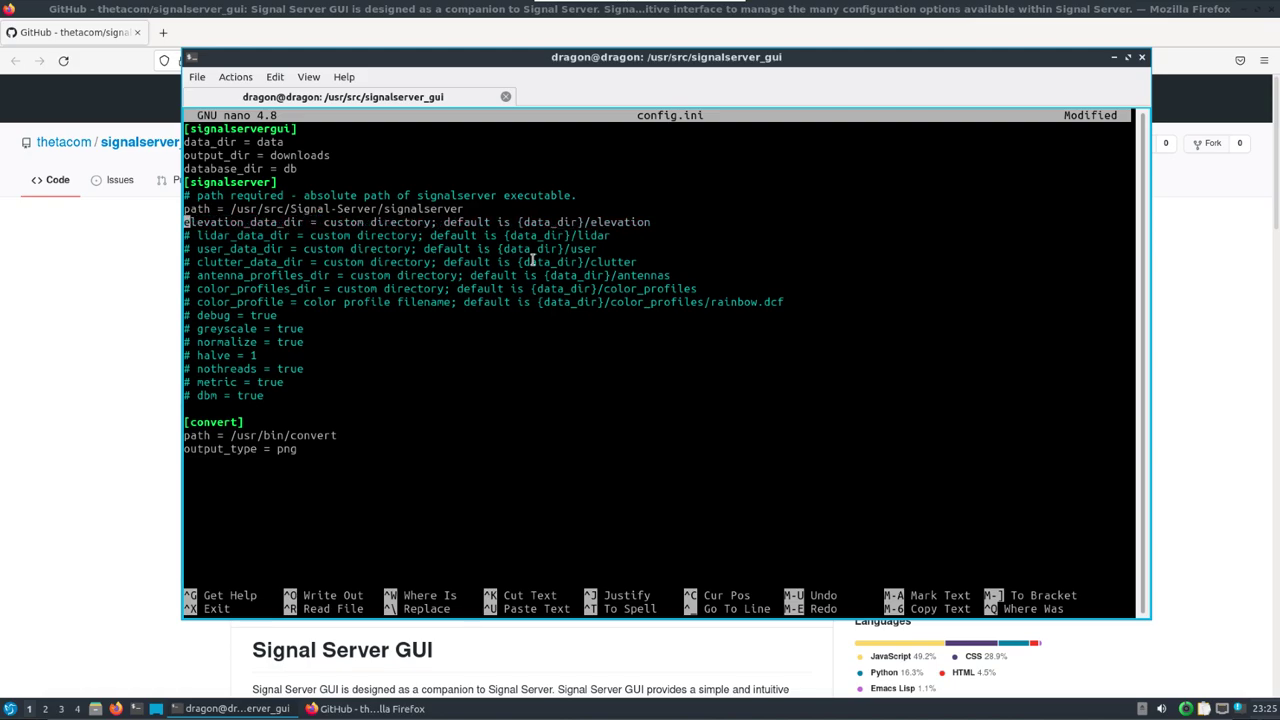
Replace the placeholder text of elevation_data_dir with the directory /usr/src/SDF
{"action": "key", "text": "Right"}
{"action": "key", "text": "Right"}
{"action": "key", "text": "Right"}
{"action": "key", "text": "Right"}
{"action": "key", "text": "Right"}
{"action": "key", "text": "Right"}
{"action": "key", "text": "Right"}
{"action": "key", "text": "Right"}
{"action": "key", "text": "Right"}
{"action": "key", "text": "Right"}
{"action": "key", "text": "Right"}
{"action": "key", "text": "Right"}
{"action": "key", "text": "Right"}
{"action": "key", "text": "Right"}
{"action": "key", "text": "Right"}
{"action": "key", "text": "ctrl+Right"}
{"action": "key", "text": "ctrl+Right"}
{"action": "key", "text": "ctrl+Right"}
{"action": "key", "text": "ctrl+Right"}
{"action": "key", "text": "ctrl+Right"}
{"action": "key", "text": "ctrl+Right"}
{"action": "key", "text": "ctrl+Right"}
{"action": "key", "text": "ctrl+Right"}
{"action": "key", "text": "ctrl+Right"}
{"action": "key", "text": "ctrl+Left"}
{"action": "key", "text": "ctrl+Left"}
{"action": "key", "text": "Right"}
{"action": "key", "text": "Right"}
{"action": "key", "text": "Right"}
{"action": "key", "text": "Right"}
{"action": "key", "text": "Right"}
{"action": "key", "text": "Right"}
{"action": "key", "text": "Right"}
{"action": "key", "text": "Right"}
{"action": "key", "text": "Right"}
{"action": "key", "text": "BackSpace"}
{"action": "key", "text": "BackSpace"}
{"action": "key", "text": "BackSpace"}
{"action": "key", "text": "BackSpace"}
{"action": "key", "text": "BackSpace"}
{"action": "key", "text": "BackSpace"}
{"action": "key", "text": "BackSpace"}
{"action": "key", "text": "BackSpace"}
{"action": "key", "text": "BackSpace"}
{"action": "key", "text": "BackSpace"}
{"action": "key", "text": "BackSpace"}
{"action": "key", "text": "BackSpace"}
{"action": "key", "text": "BackSpace"}
{"action": "key", "text": "BackSpace"}
{"action": "key", "text": "BackSpace"}
{"action": "key", "text": "BackSpace"}
{"action": "key", "text": "BackSpace"}
{"action": "key", "text": "BackSpace"}
{"action": "key", "text": "BackSpace"}
{"action": "key", "text": "BackSpace"}
{"action": "key", "text": "BackSpace"}
{"action": "key", "text": "BackSpace"}
{"action": "key", "text": "BackSpace"}
{"action": "key", "text": "BackSpace"}
{"action": "key", "text": "BackSpace"}
{"action": "key", "text": "BackSpace"}
{"action": "key", "text": "BackSpace"}
{"action": "key", "text": "BackSpace"}
{"action": "key", "text": "BackSpace"}
{"action": "key", "text": "BackSpace"}
{"action": "key", "text": "BackSpace"}
{"action": "key", "text": "BackSpace"}
{"action": "key", "text": "BackSpace"}
{"action": "key", "text": "BackSpace"}
{"action": "key", "text": "BackSpace"}
{"action": "key", "text": "BackSpace"}
{"action": "key", "text": "BackSpace"}
{"action": "key", "text": "BackSpace"}
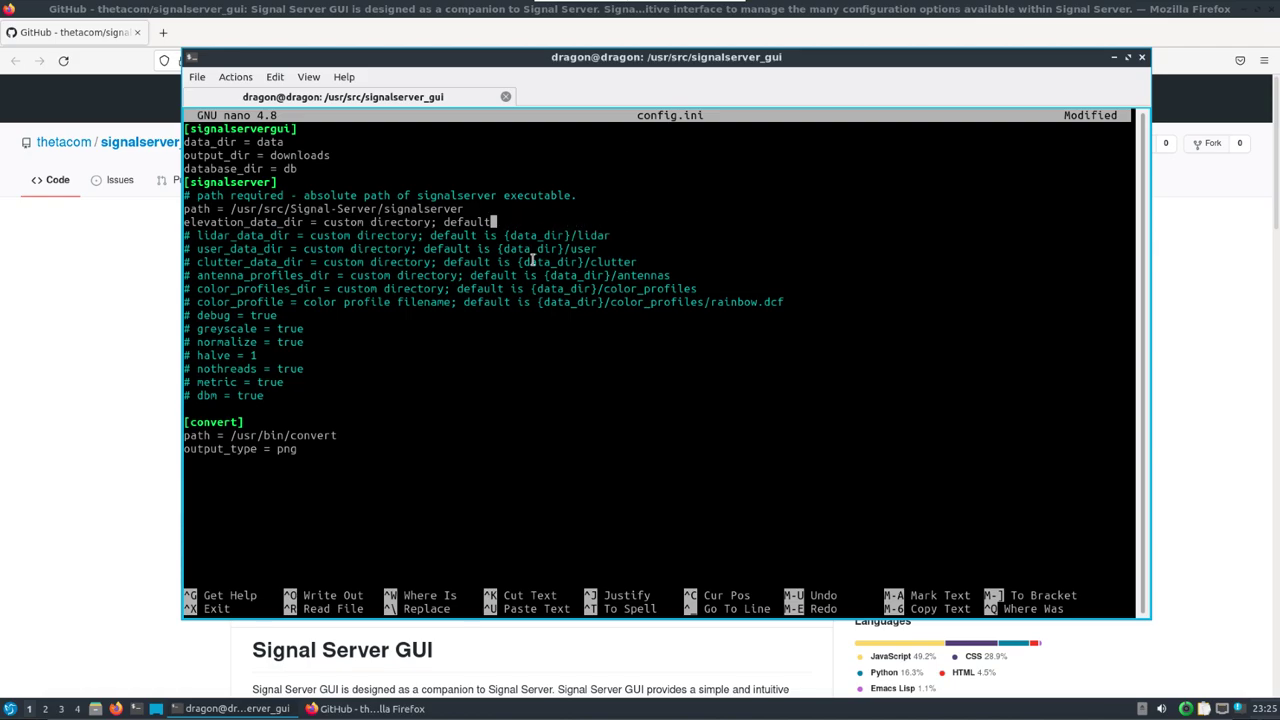
{"action": "key", "text": "BackSpace"}
{"action": "key", "text": "BackSpace"}
{"action": "key", "text": "BackSpace"}
{"action": "key", "text": "BackSpace"}
{"action": "key", "text": "BackSpace"}
{"action": "key", "text": "BackSpace"}
{"action": "key", "text": "BackSpace"}
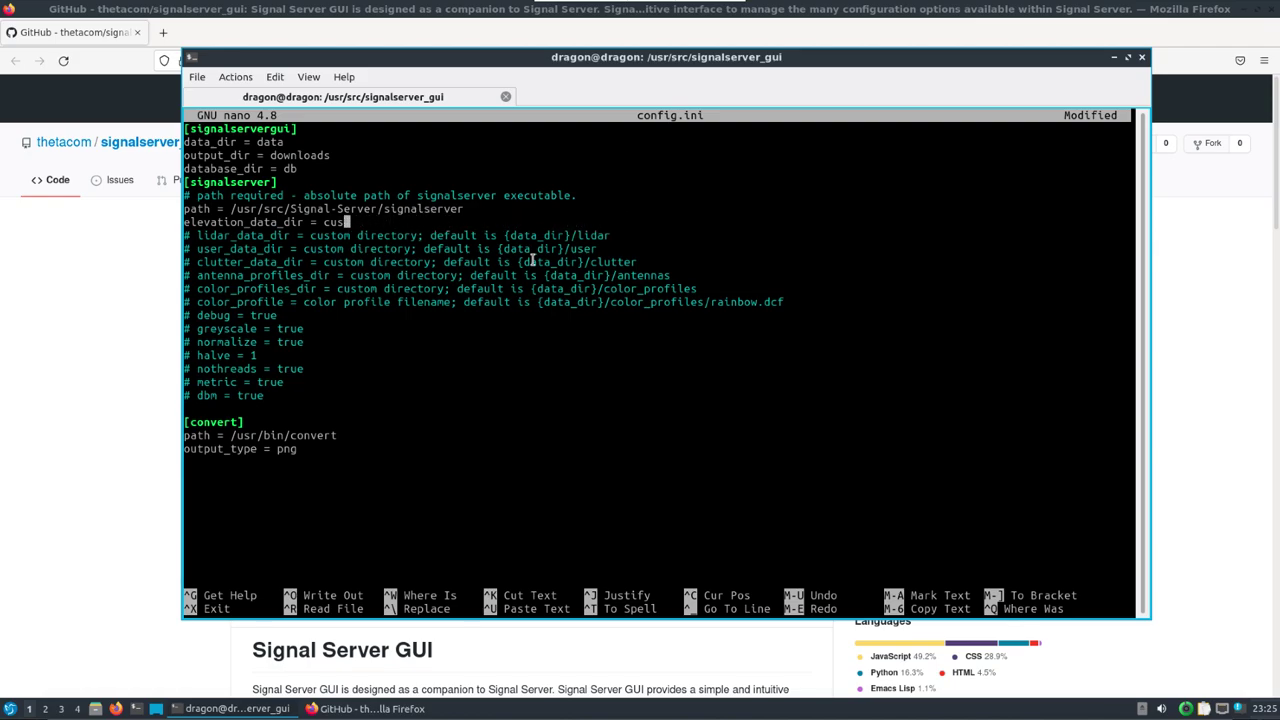
{"action": "type", "text": "/usr/sdr"}
{"action": "key", "text": "BackSpace"}
{"action": "type", "text": "c/SDF"}
Save and close config.ini, and list the contents of the signalserver_gui directory
{"action": "key", "text": "ctrl+o"}
{"action": "key", "text": "Return"}
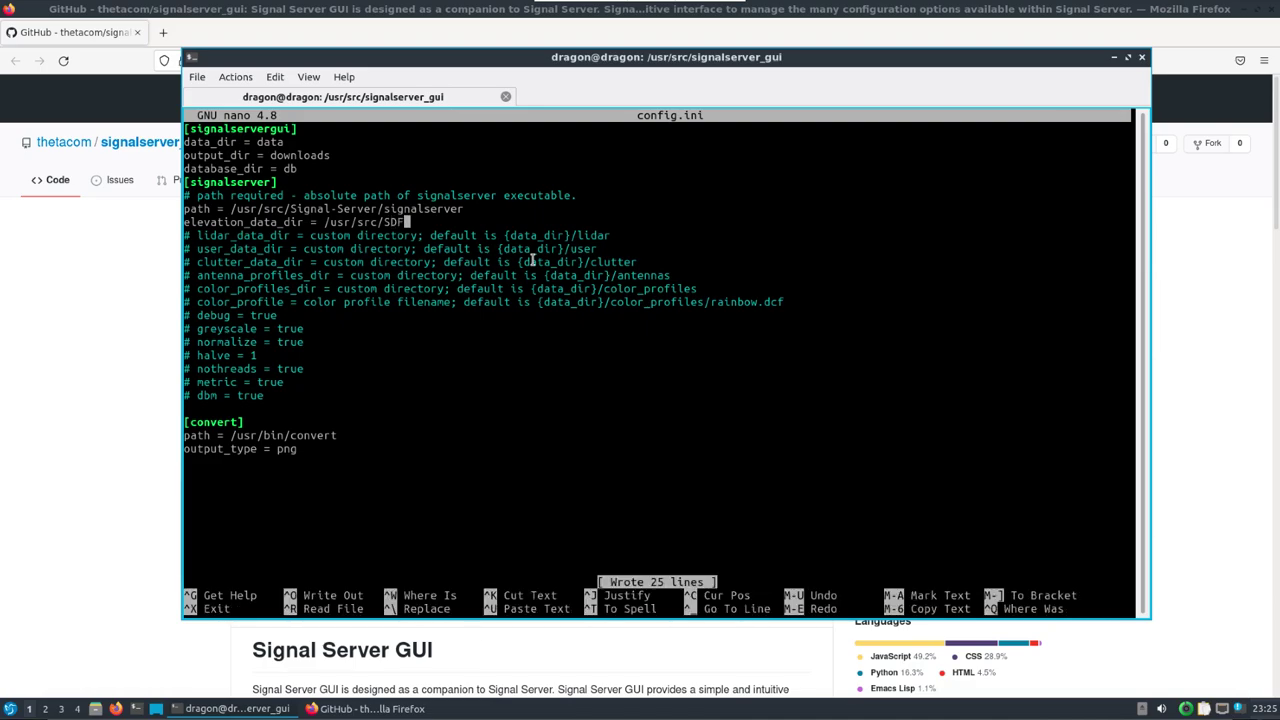
{"action": "key", "text": "ctrl+x"}
{"action": "type", "text": "ls"}
{"action": "key", "text": "Return"}
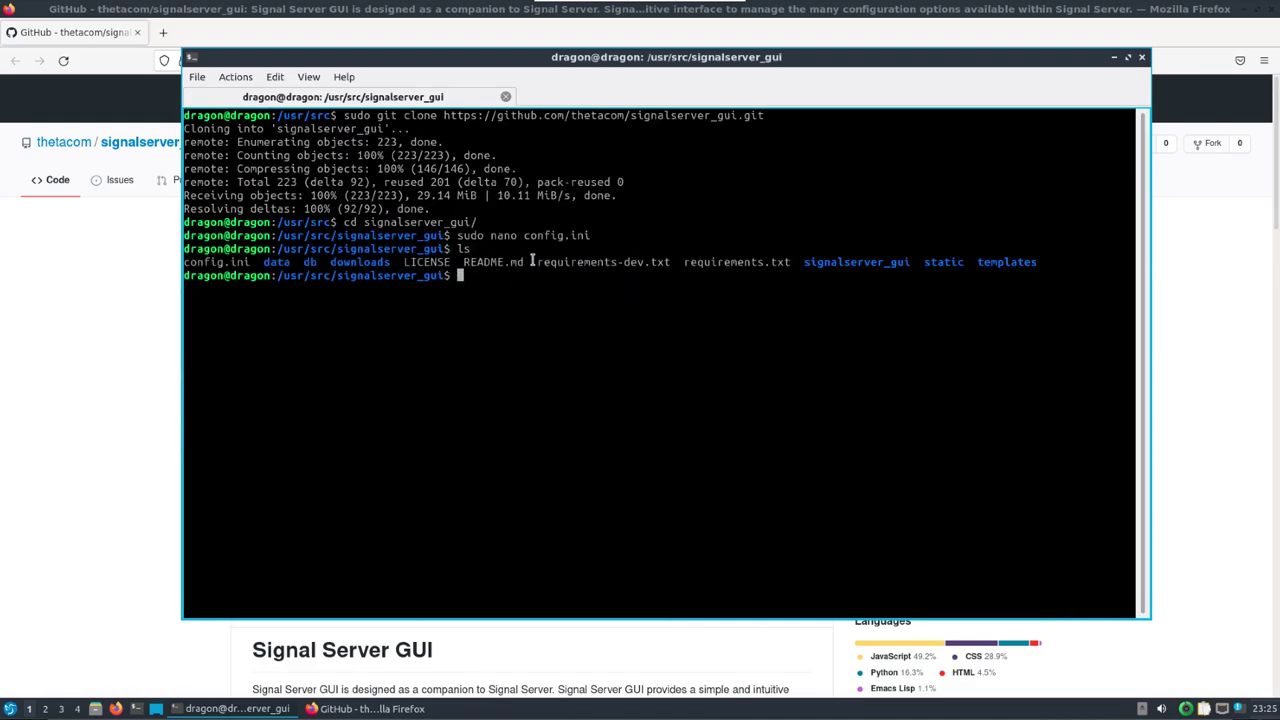
Install the Python dependencies listed in requirements.txt using pip3 with sudo
{"action": "type", "text": "sudo pip3 install -r re"}
{"action": "key", "text": "Tab"}
{"action": "type", "text": "."}
{"action": "key", "text": "Tab"}
{"action": "key", "text": "Return"}
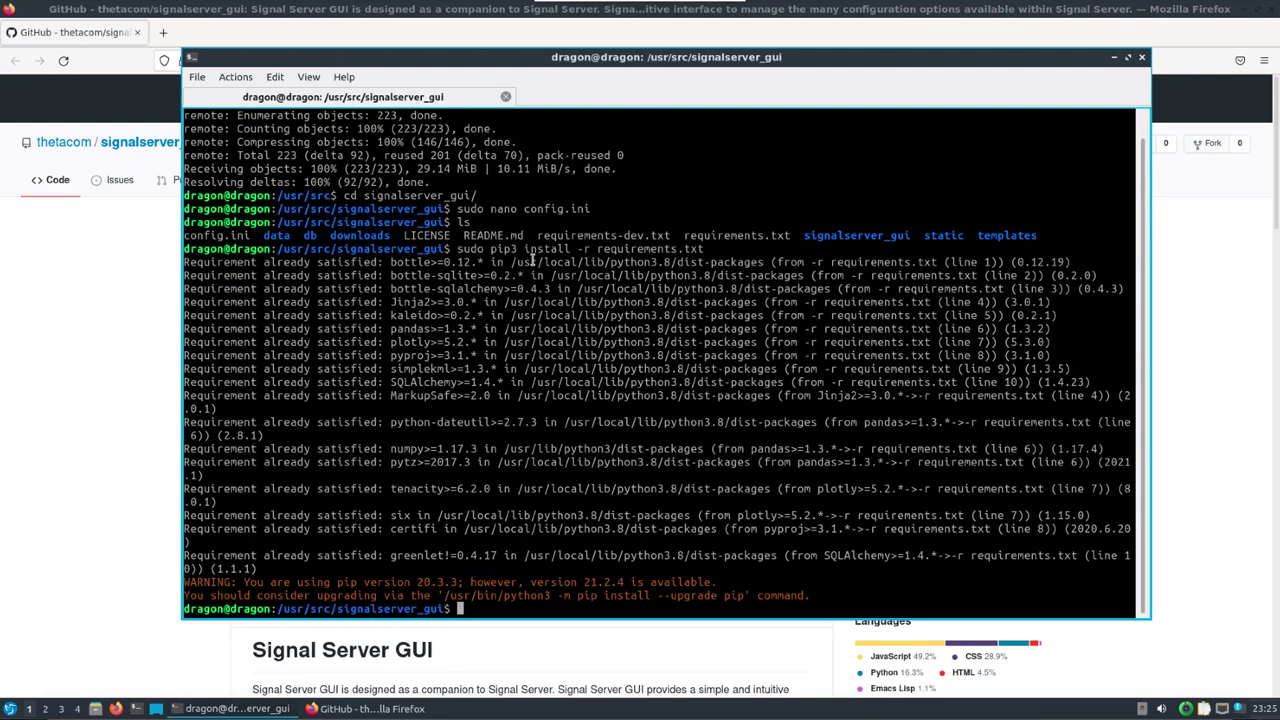
List the directory contents and start the signalserver_gui module with sudo python3 -m
{"action": "type", "text": "ls"}
{"action": "key", "text": "Return"}
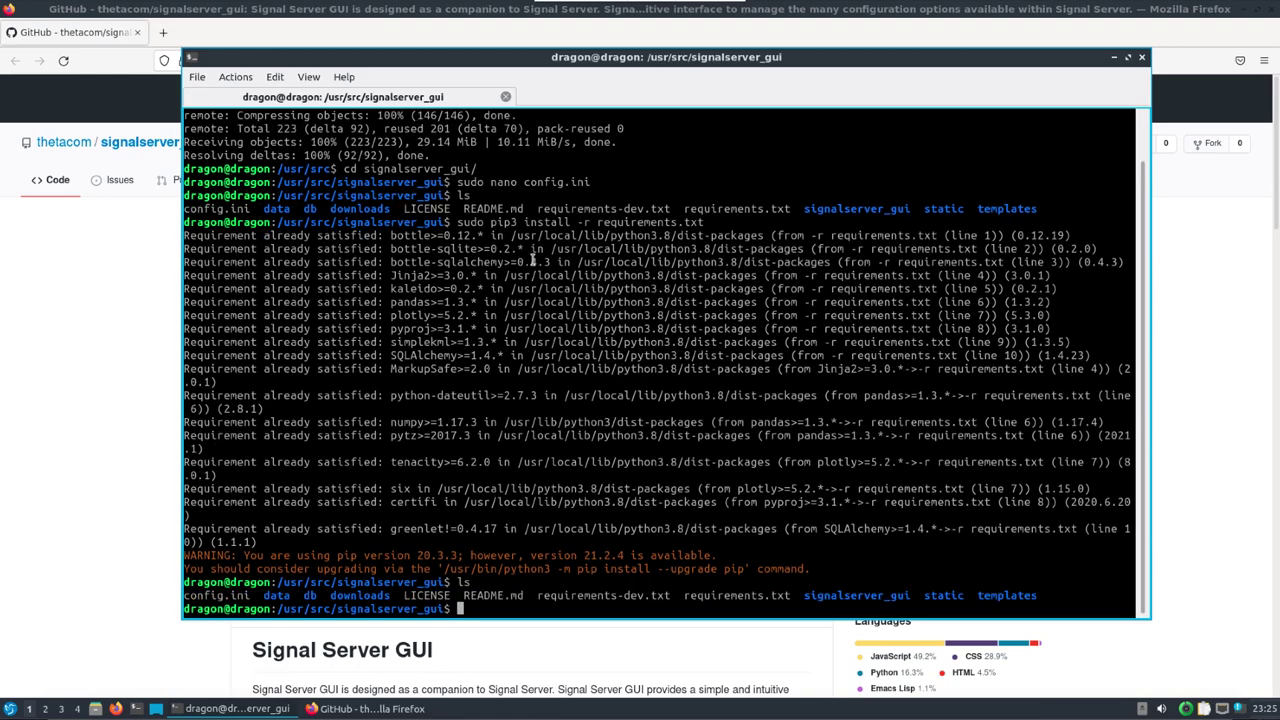
{"action": "type", "text": "sudo"}
{"action": "type", "text": "python3 -m signal"}
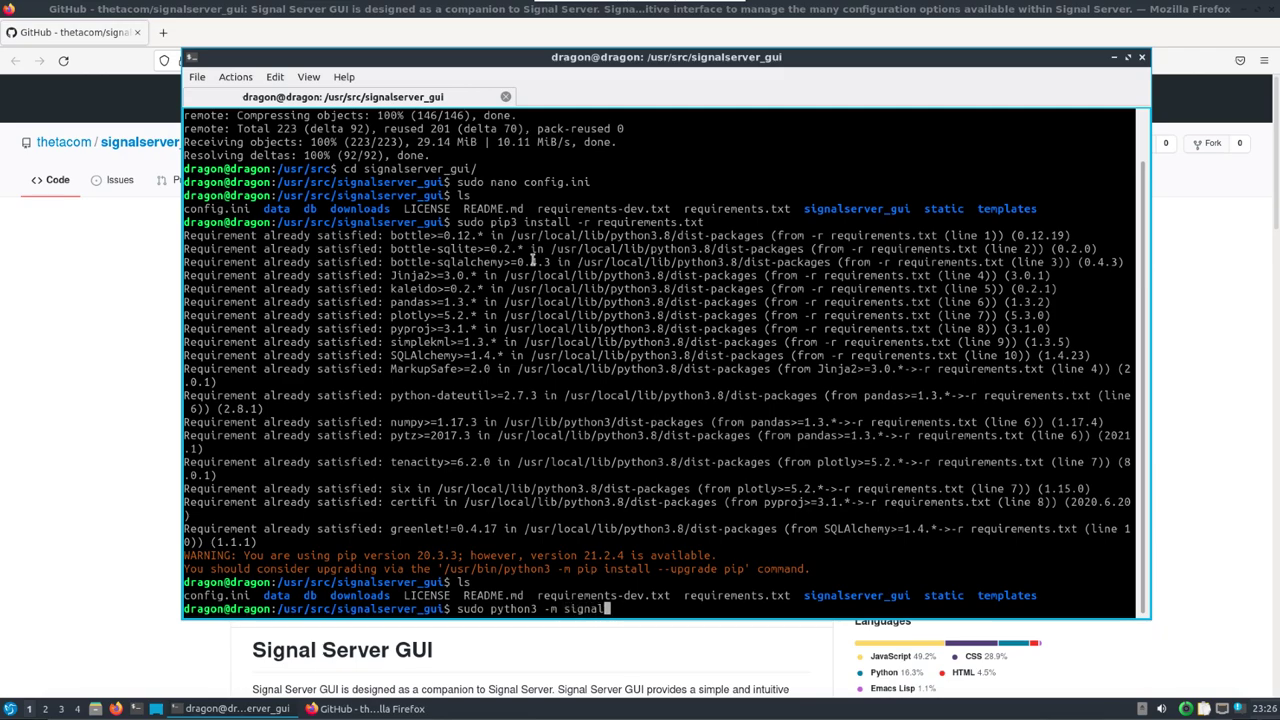
{"action": "type", "text": "server_gui"}
{"action": "key", "text": "Return"}
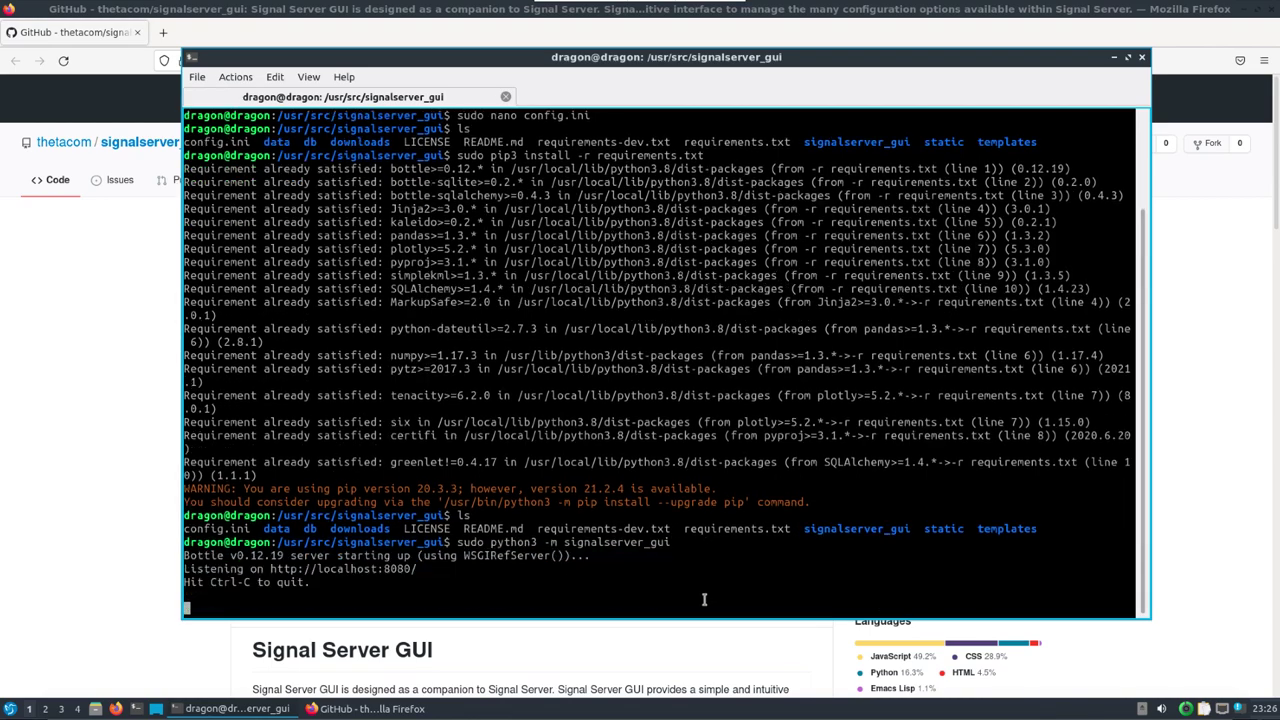
{"action": "left_click", "coordinate": [366, 569], "text": "ctrl"}
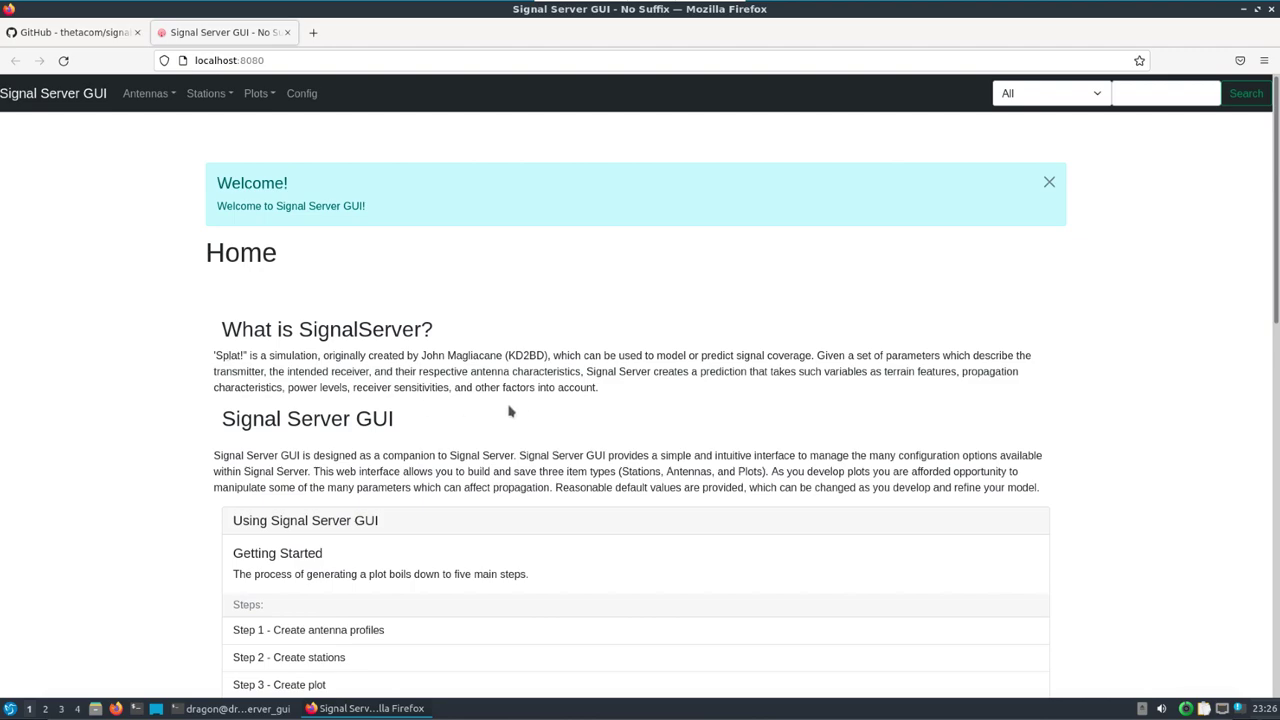
{"action": "scroll", "coordinate": [509, 411], "scroll_direction": "down", "scroll_amount": 1}
{"action": "scroll", "coordinate": [509, 411], "scroll_direction": "down", "scroll_amount": 2}
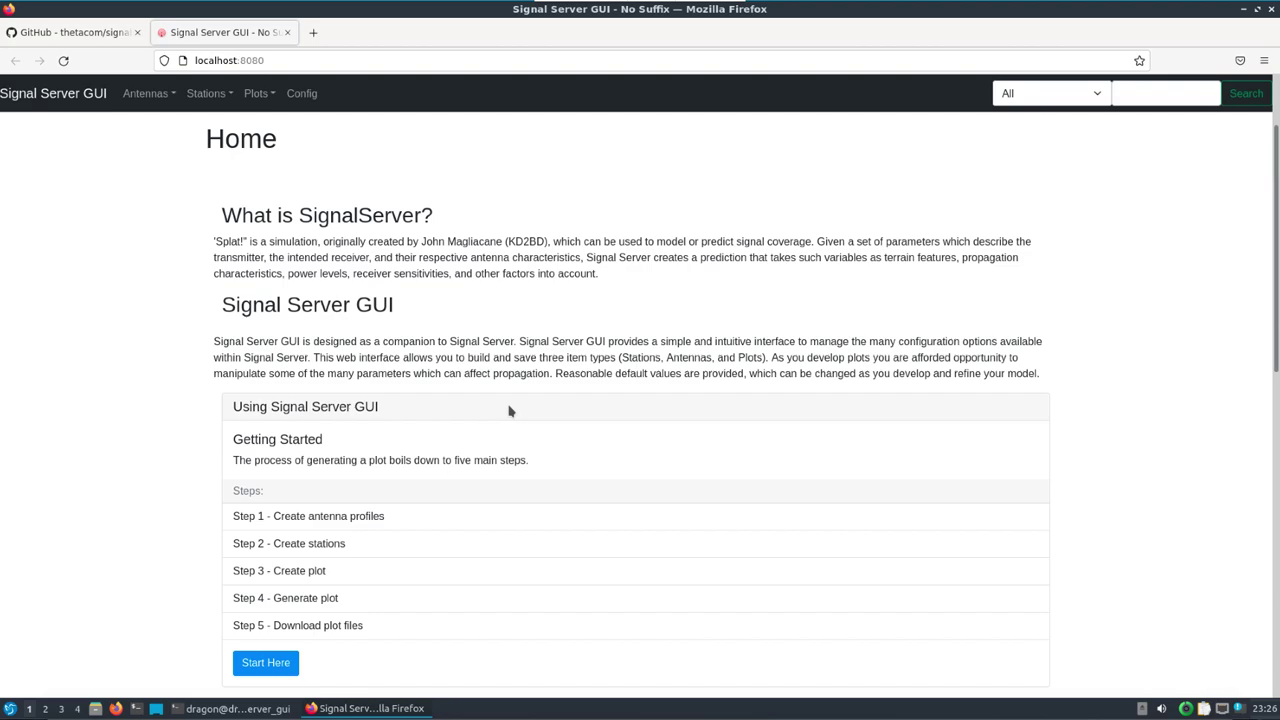
{"action": "scroll", "coordinate": [509, 411], "scroll_direction": "down", "scroll_amount": 5}
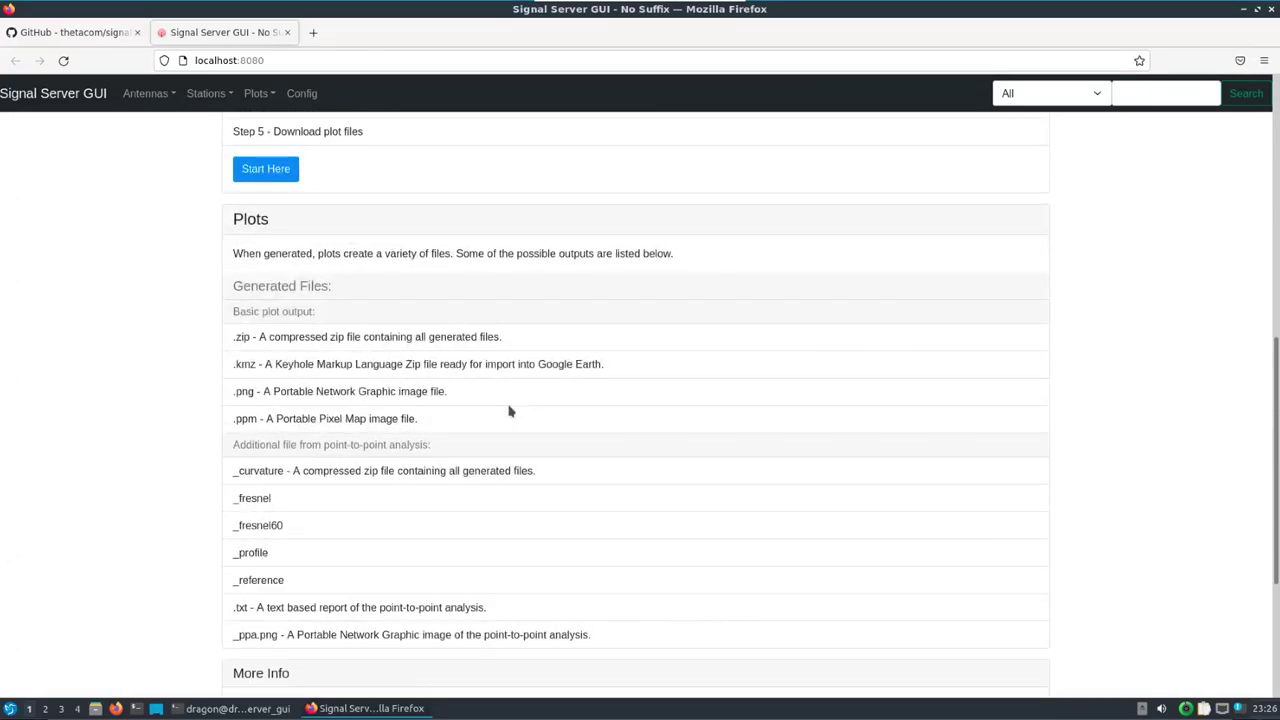
{"action": "scroll", "coordinate": [509, 411], "scroll_direction": "down", "scroll_amount": 3}
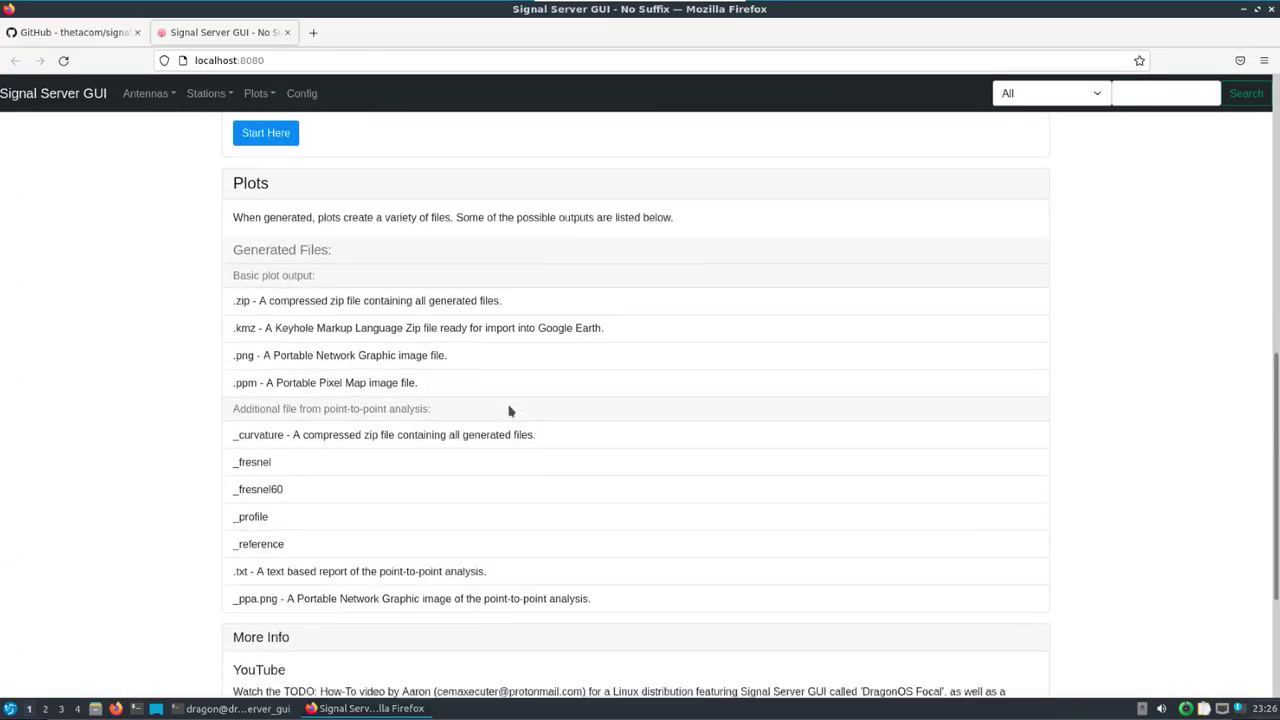
{"action": "scroll", "coordinate": [509, 411], "scroll_direction": "up", "scroll_amount": 9}
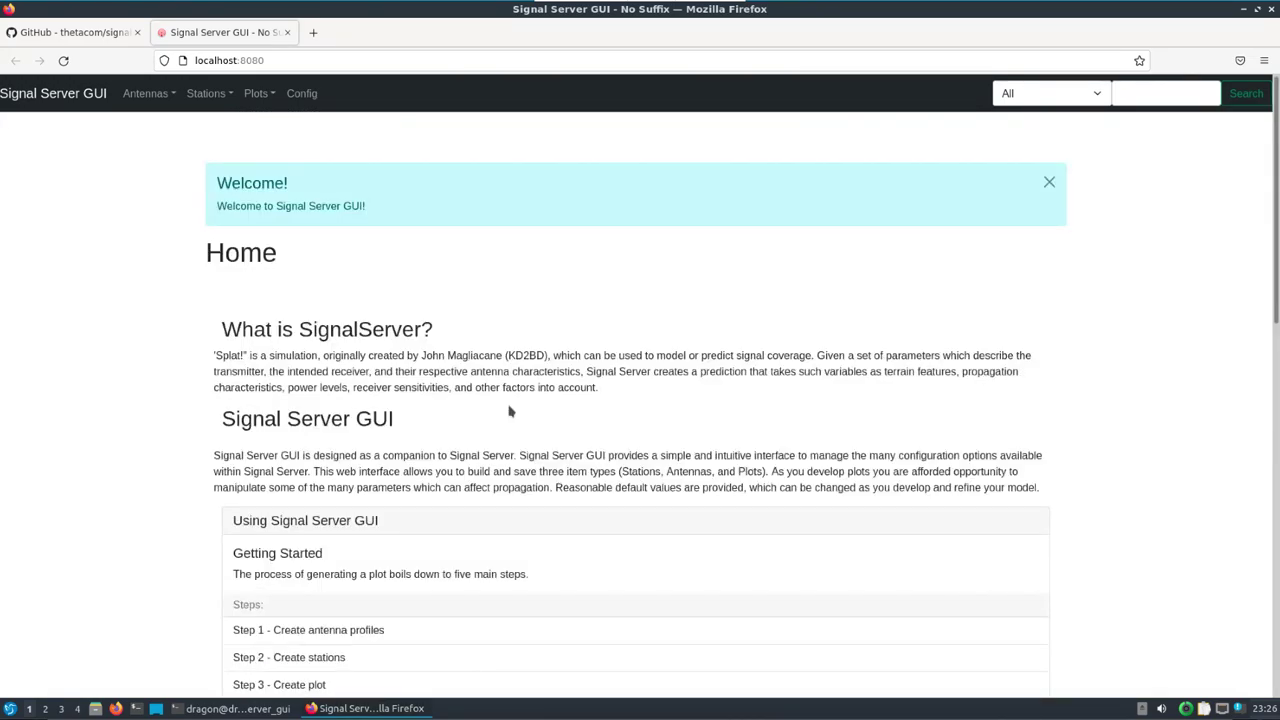
Start the Apache service from a new terminal with sudo /etc/init.d/apache2 start, entering the account password
{"action": "left_click", "coordinate": [137, 708]}
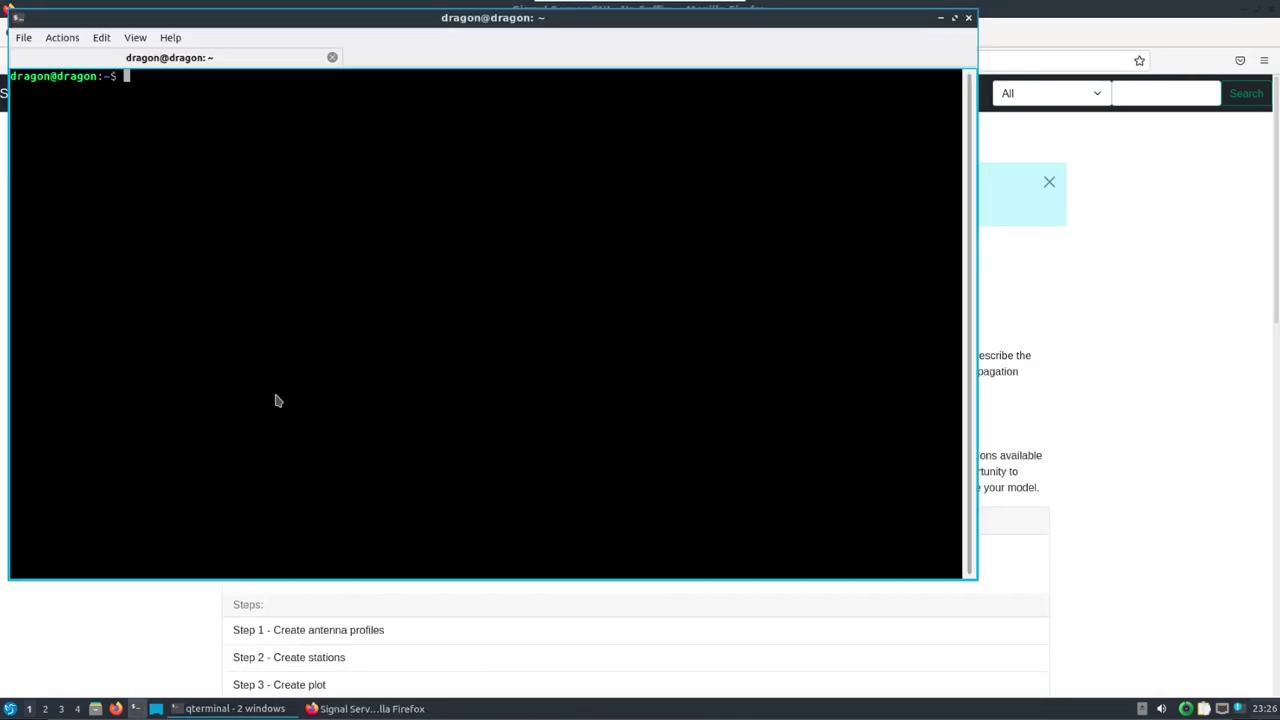
{"action": "type", "text": "sudo /etc/init.d/apache2 start"}
{"action": "key", "text": "Return"}
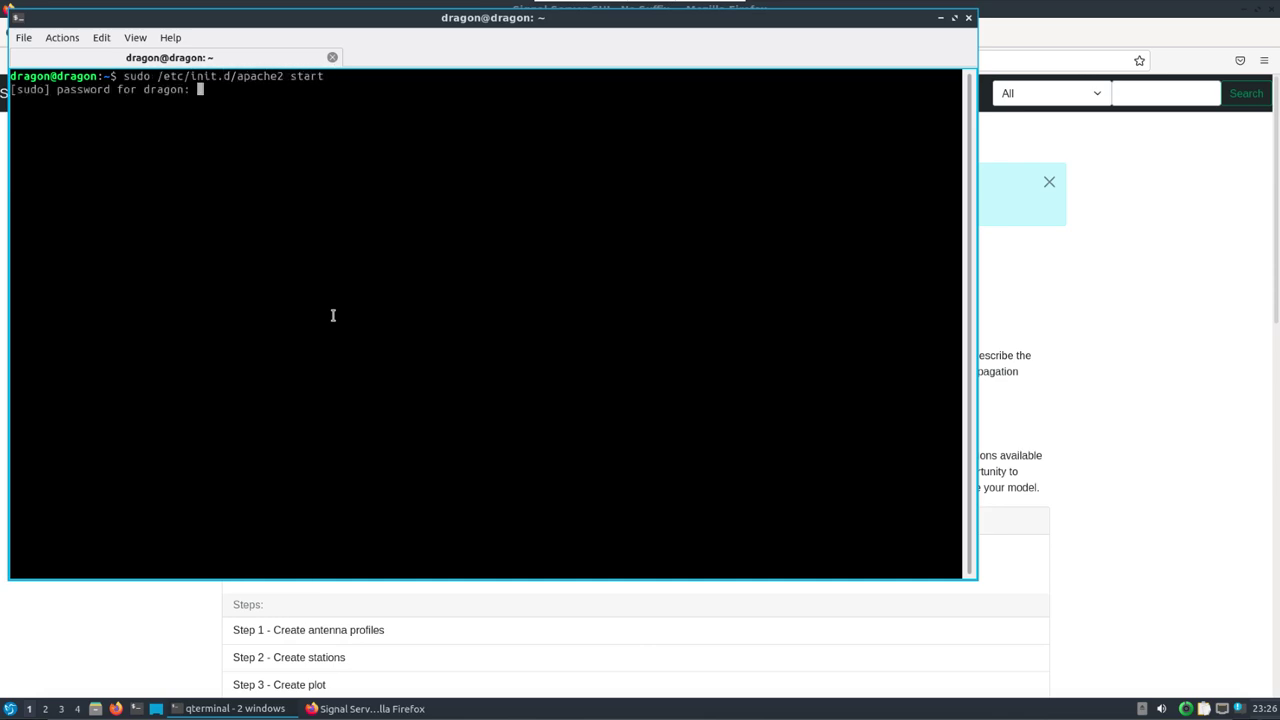
{"action": "key", "text": "Return"}
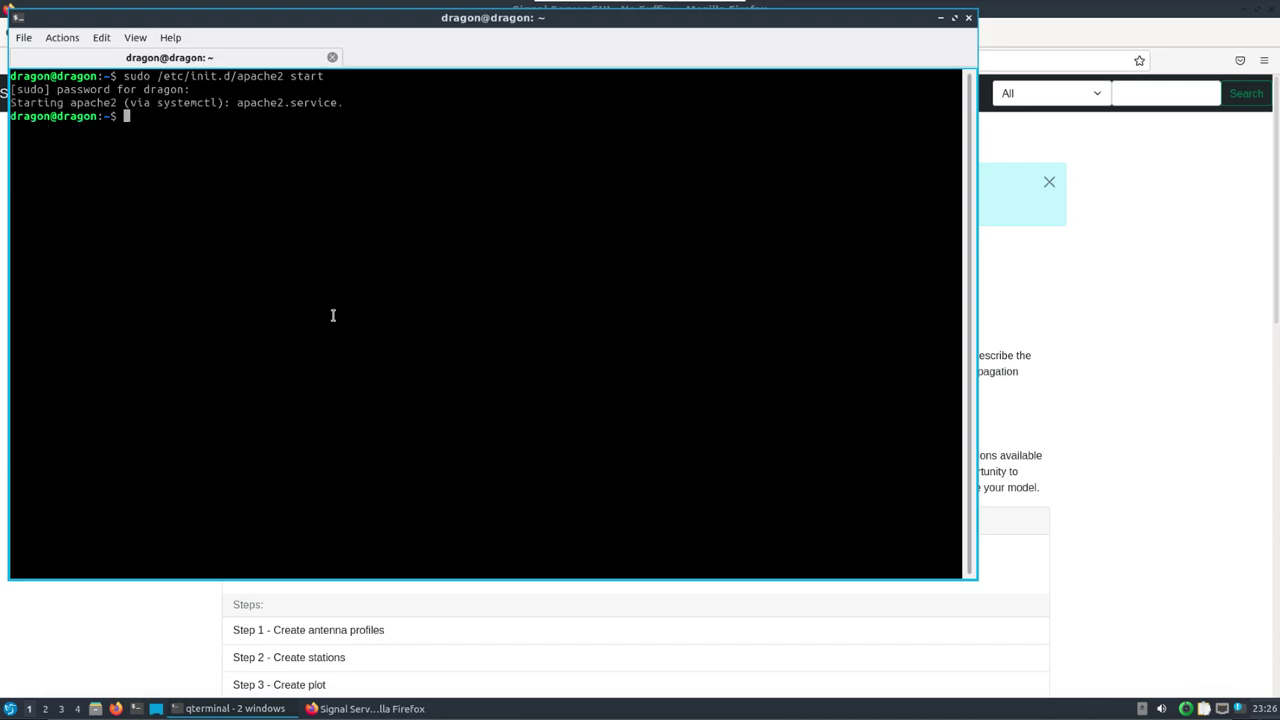
{"action": "left_click", "coordinate": [940, 18]}
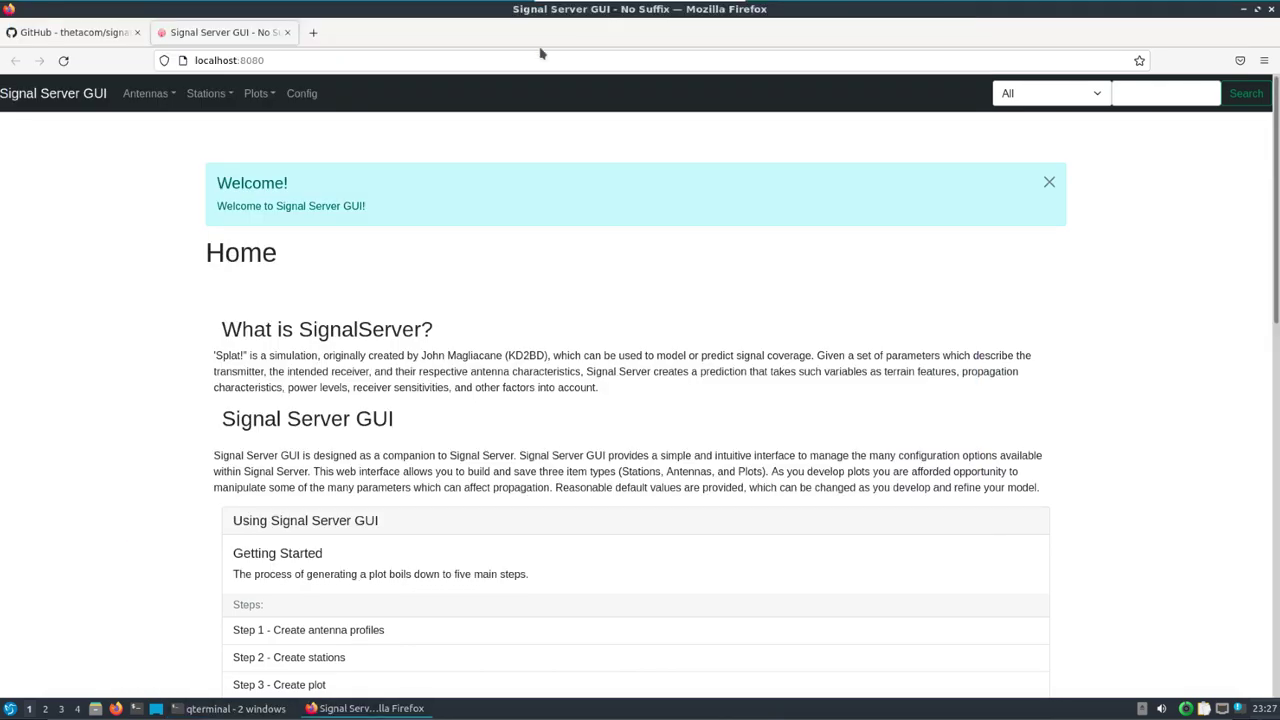
Open localhost/Splat/ in a new browser tab and examine the longitude and latitude fields of the callsign enrollment form
{"action": "left_click", "coordinate": [314, 33]}
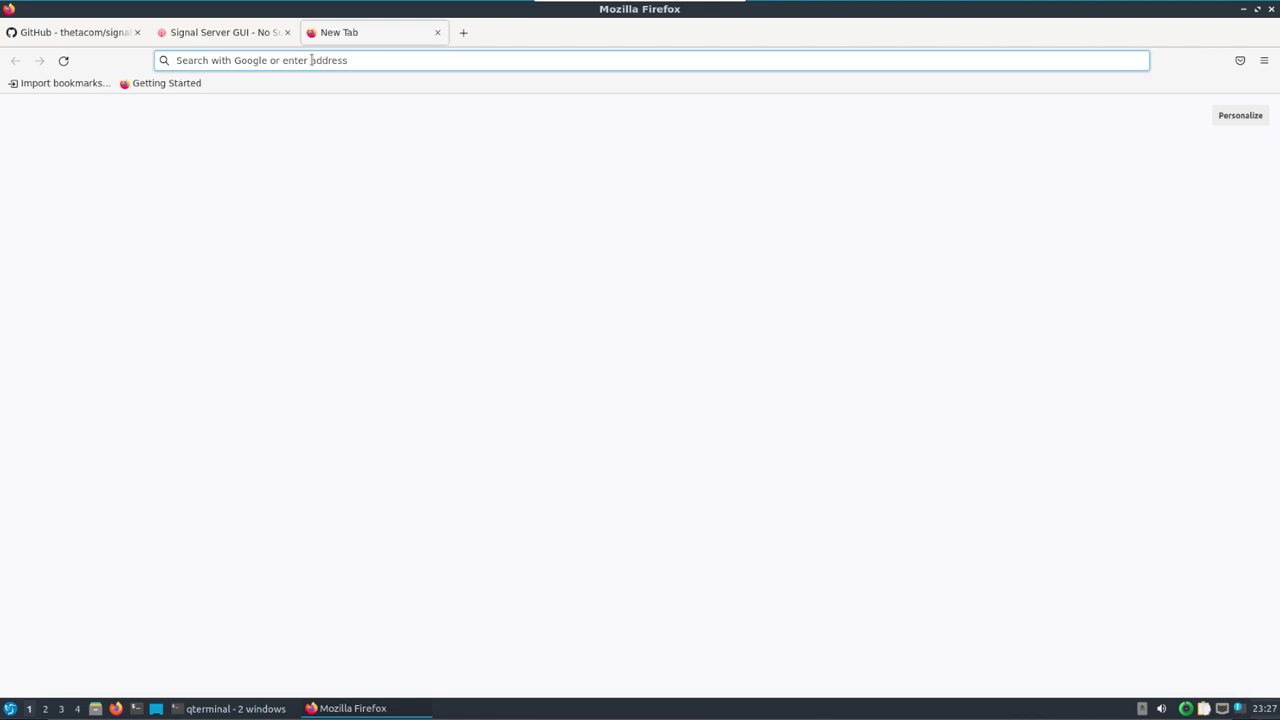
{"action": "type", "text": "localhost/Splat/"}
{"action": "key", "text": "Return"}
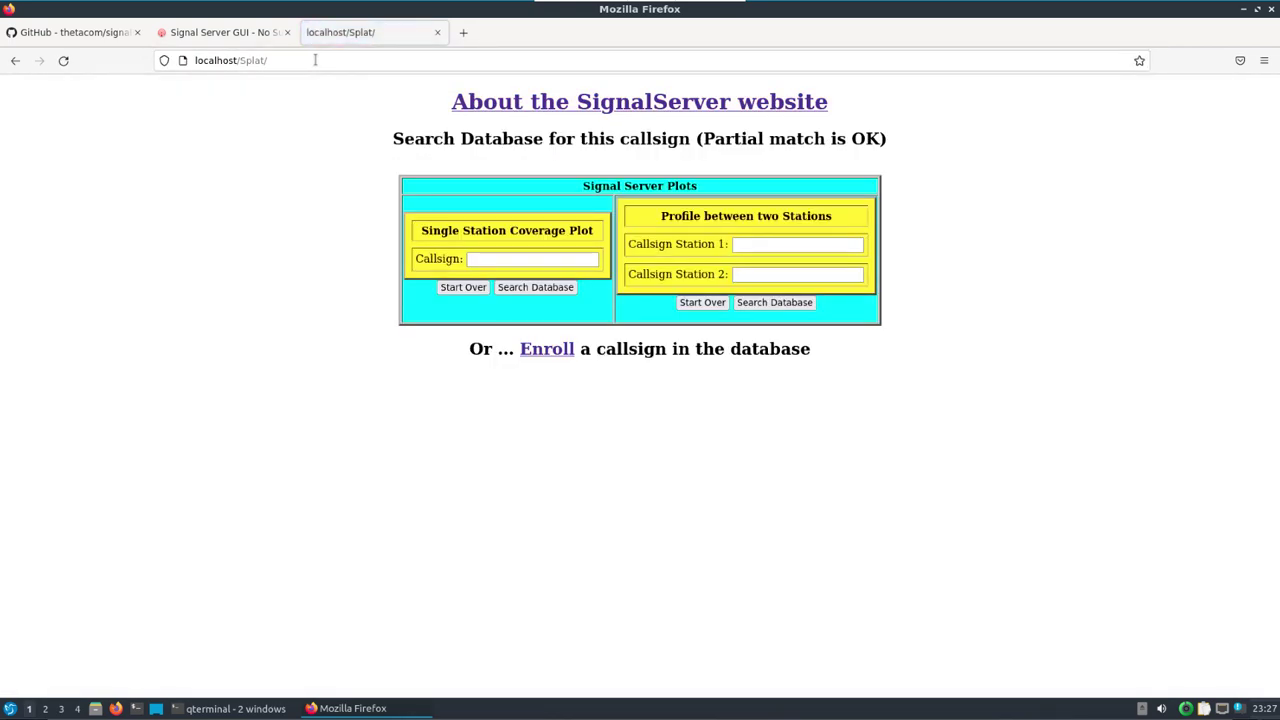
{"action": "left_click", "coordinate": [550, 354]}
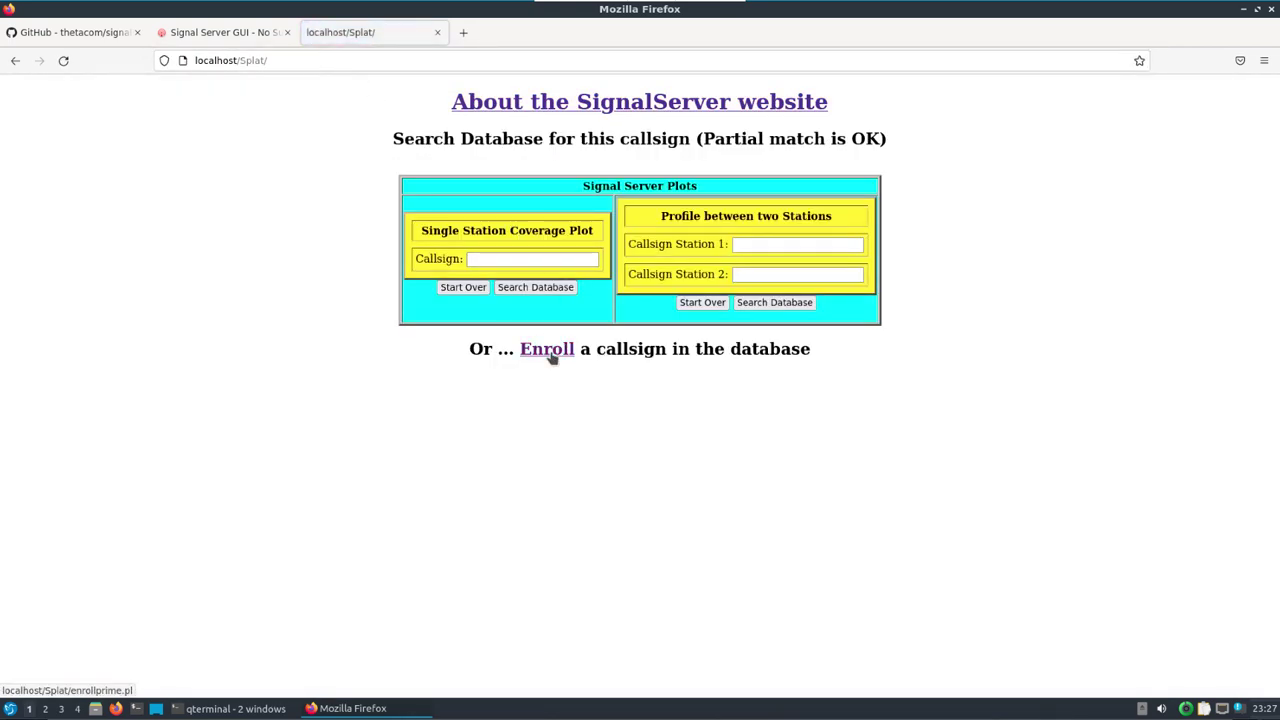
{"action": "left_click_drag", "start_coordinate": [669, 323], "coordinate": [598, 323]}
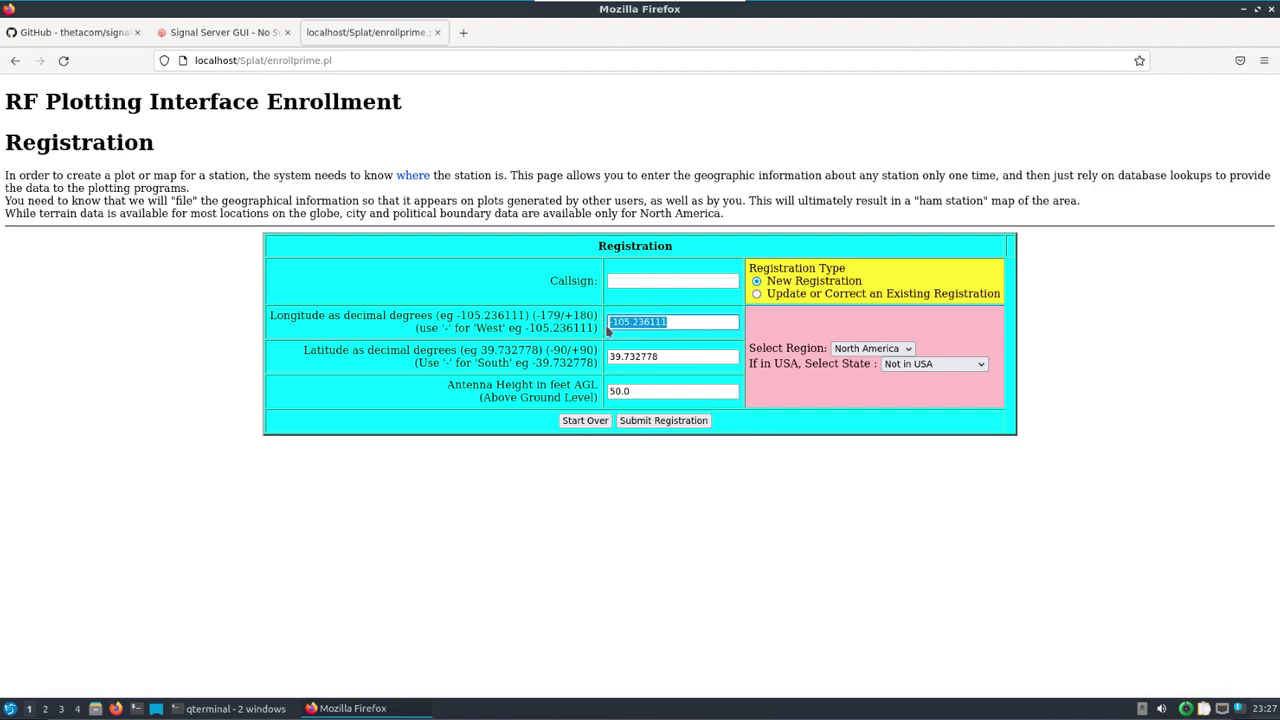
{"action": "left_click_drag", "start_coordinate": [665, 358], "coordinate": [598, 358]}
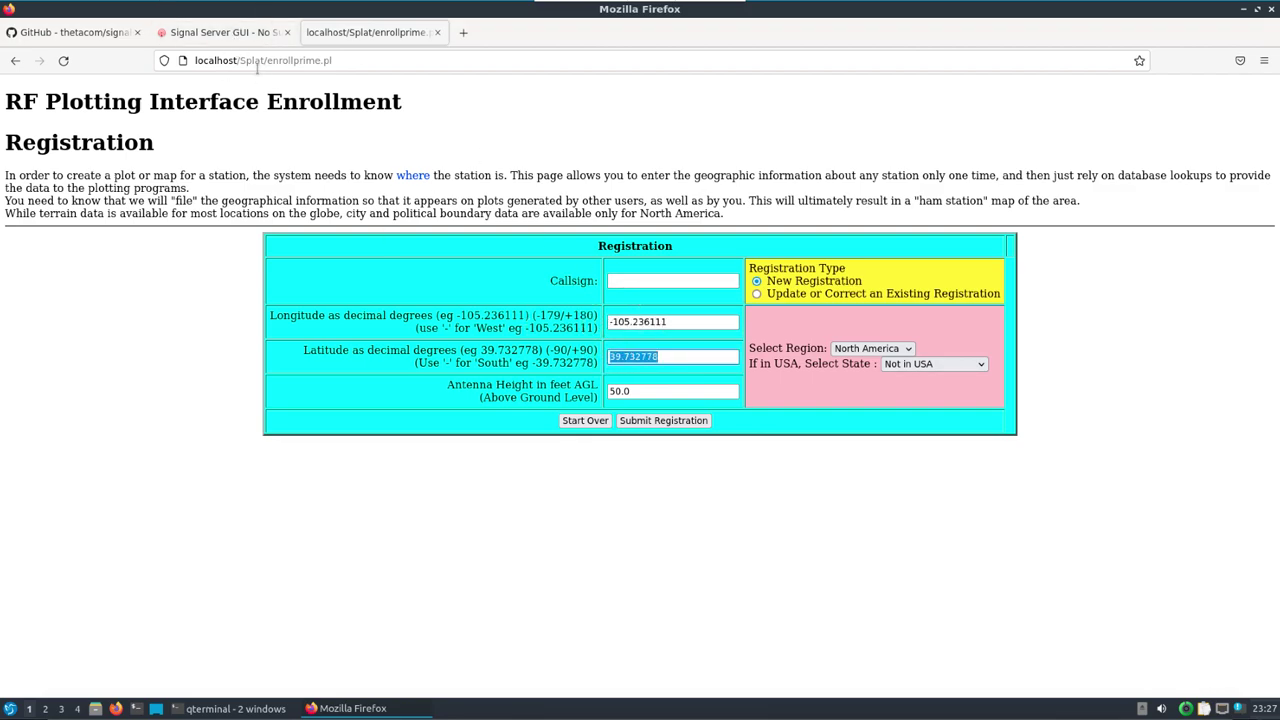
Go back to the Splat page, open its About page and view the linked HGT Files coverage map
{"action": "left_click", "coordinate": [15, 60]}
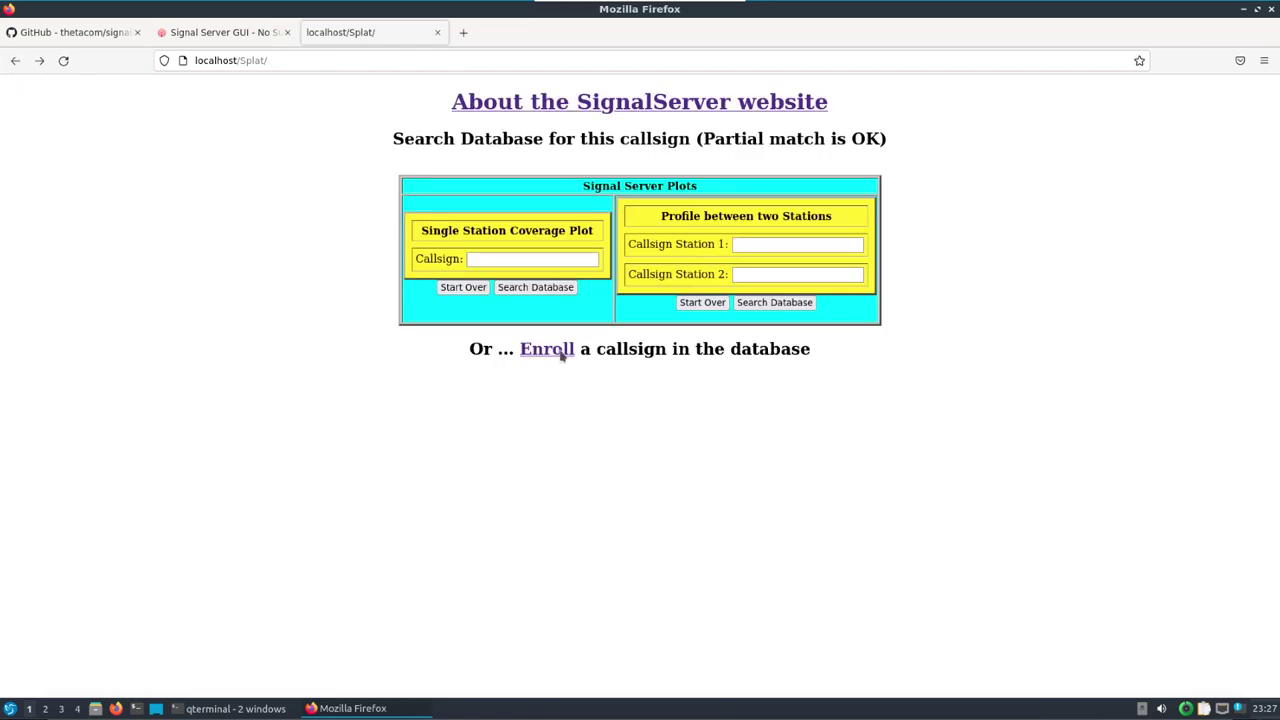
{"action": "left_click", "coordinate": [651, 108]}
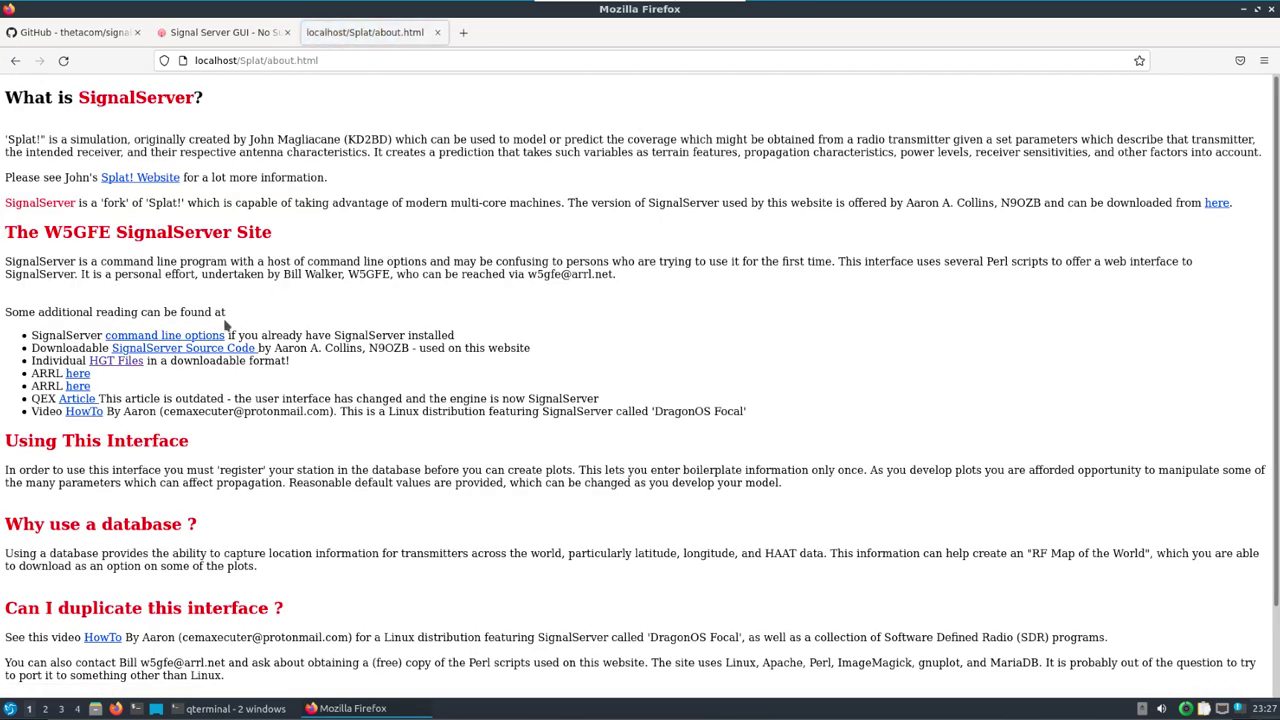
{"action": "left_click", "coordinate": [108, 364]}
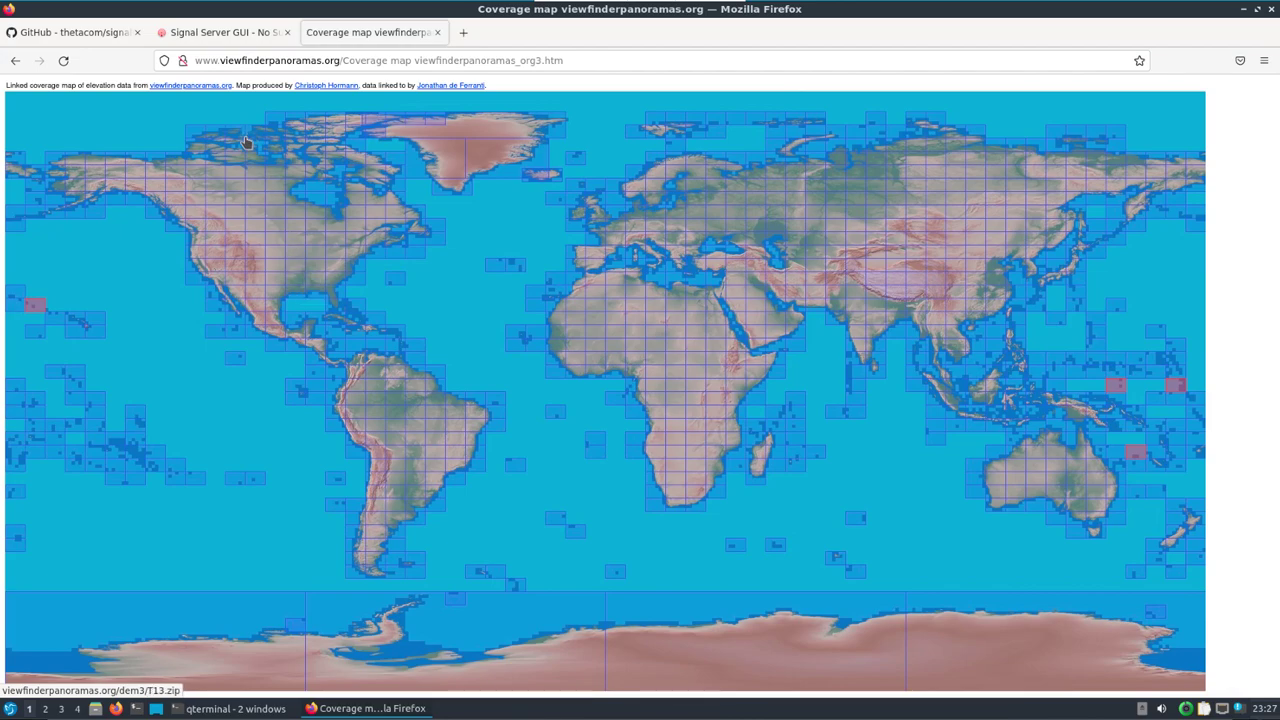
Return to the Signal Server GUI page and display the list of all antennas
{"action": "left_click", "coordinate": [213, 37]}
{"action": "left_click", "coordinate": [143, 96]}
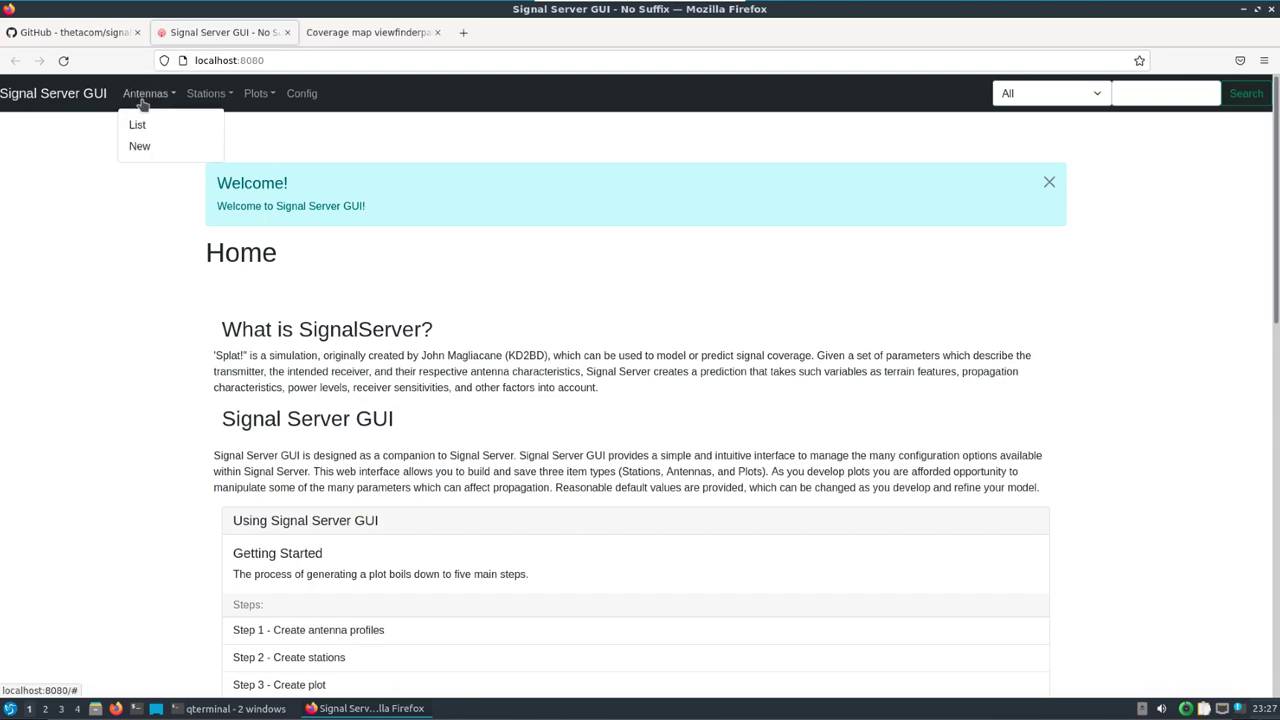
{"action": "left_click", "coordinate": [140, 124]}
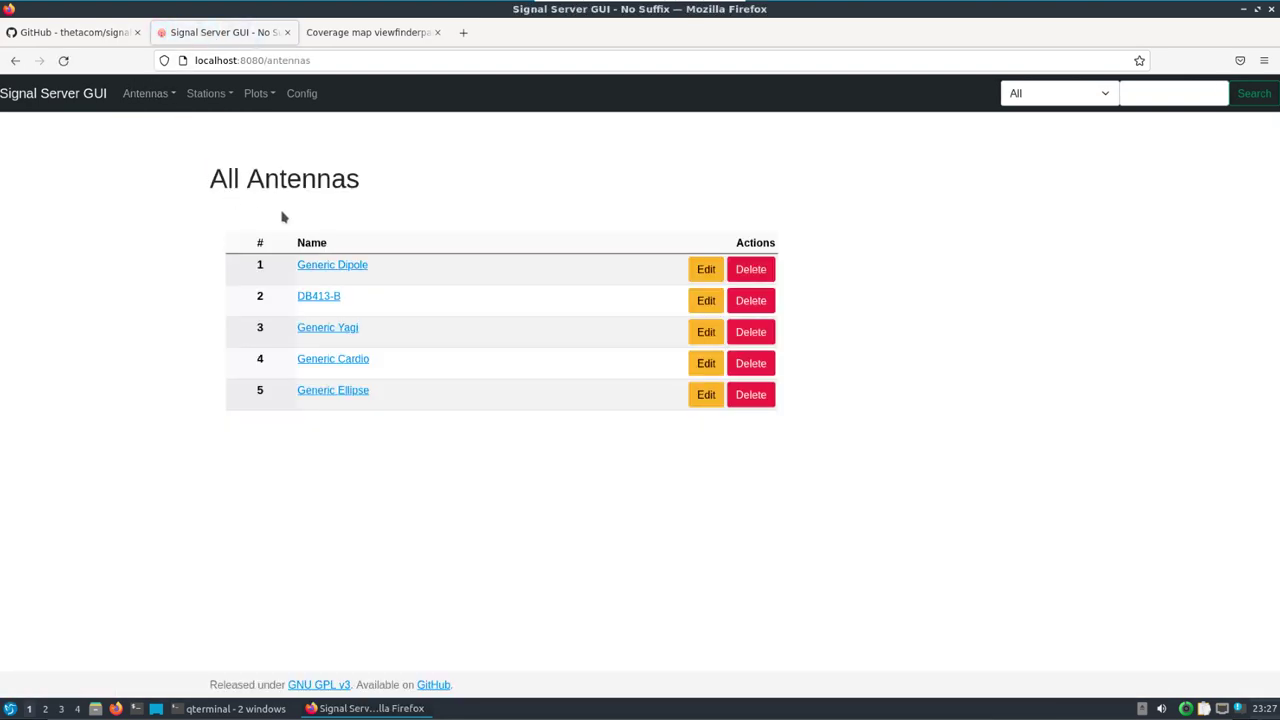
Start a new antenna and choose corner.ant from /usr/src/signalserver_gui/data/antennas/corner as its pattern file
{"action": "left_click", "coordinate": [137, 95]}
{"action": "left_click", "coordinate": [142, 146]}
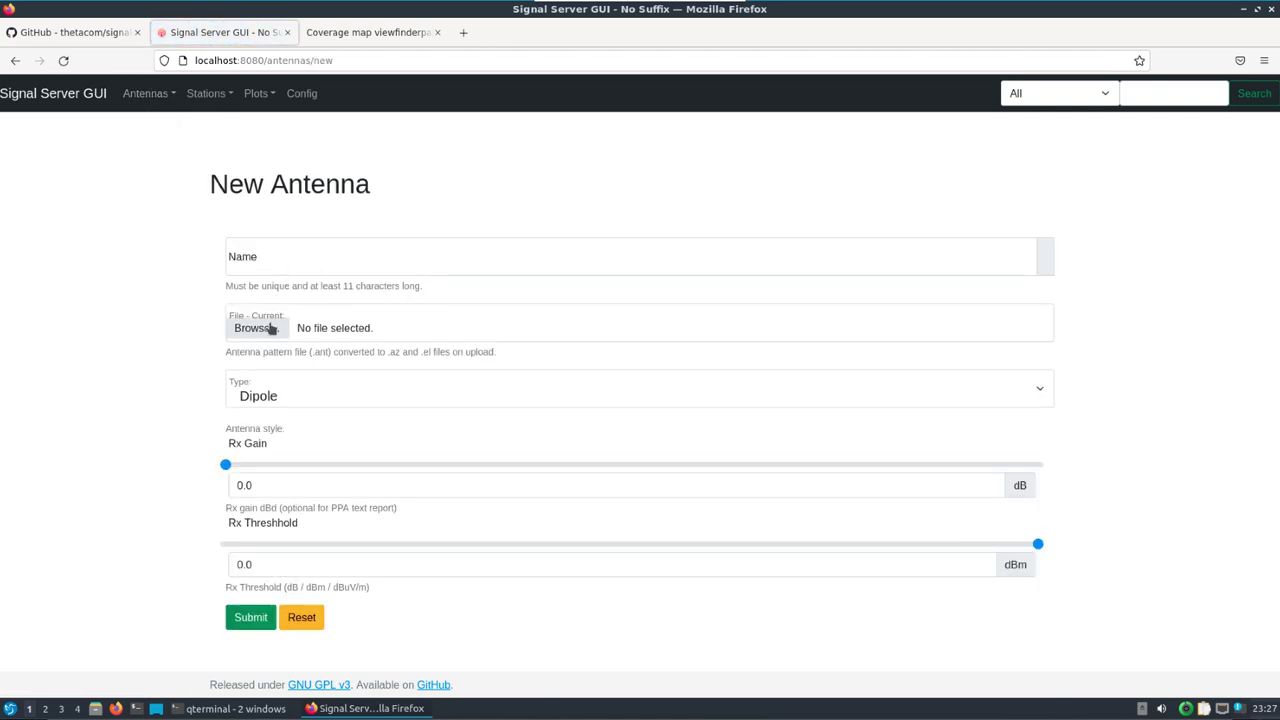
{"action": "left_click", "coordinate": [261, 328]}
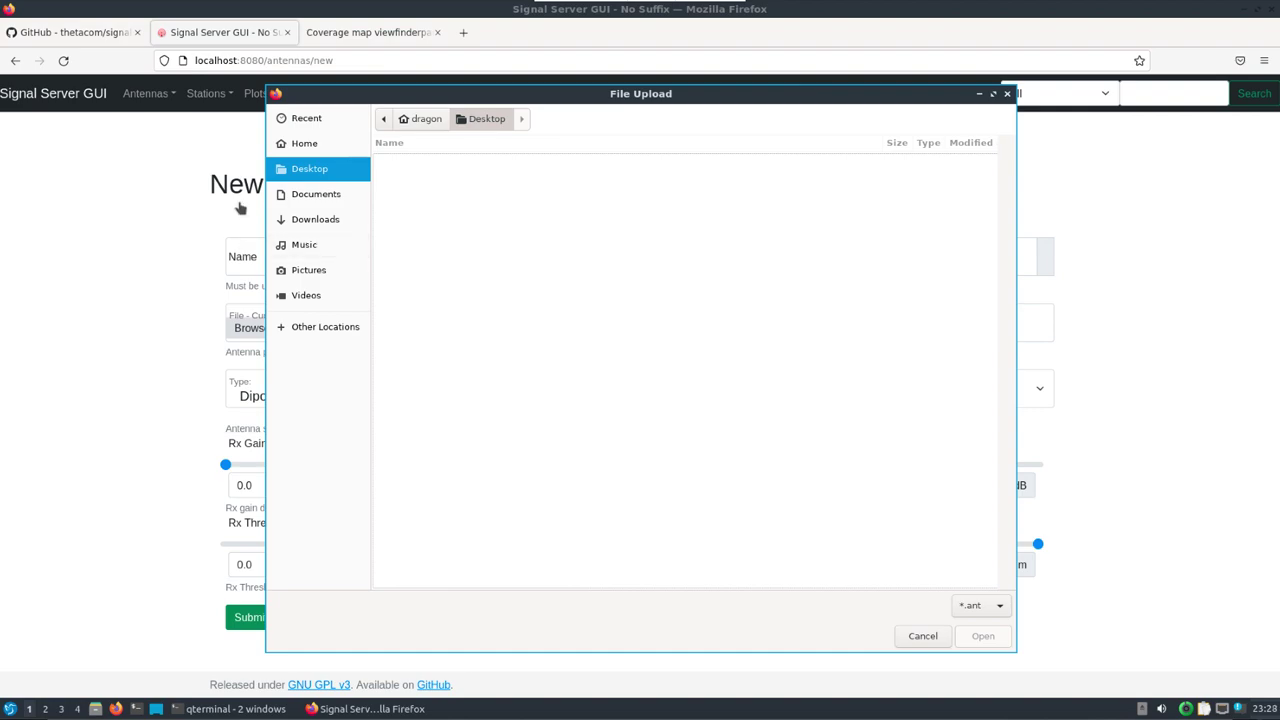
{"action": "left_click", "coordinate": [384, 119]}
{"action": "left_click", "coordinate": [403, 119]}
{"action": "double_click", "coordinate": [403, 469]}
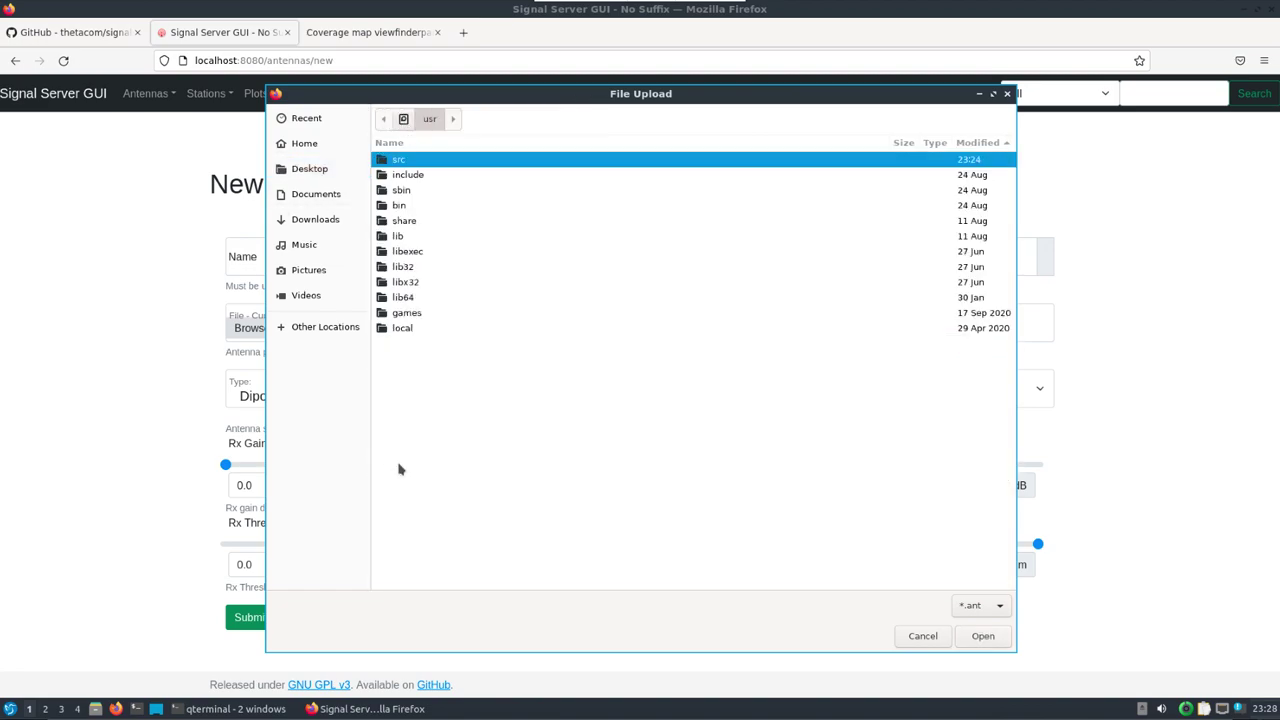
{"action": "double_click", "coordinate": [428, 162]}
{"action": "double_click", "coordinate": [431, 161]}
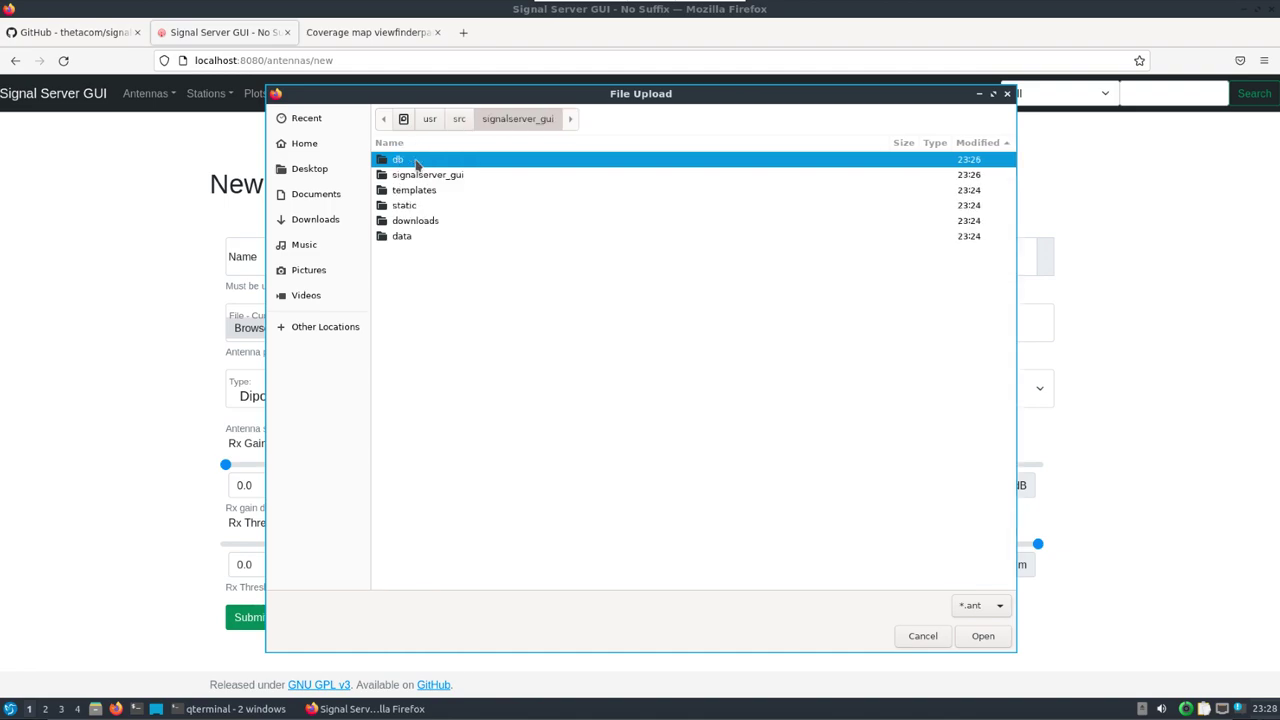
{"action": "double_click", "coordinate": [404, 237]}
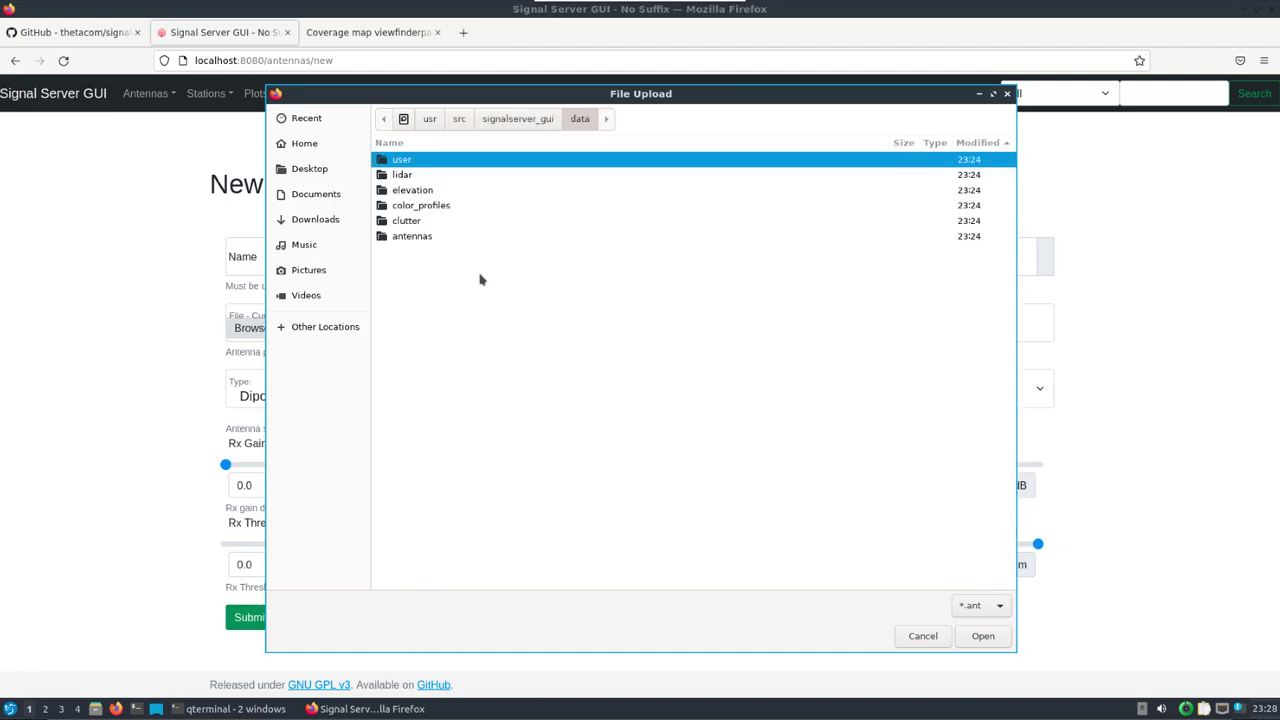
{"action": "double_click", "coordinate": [409, 237]}
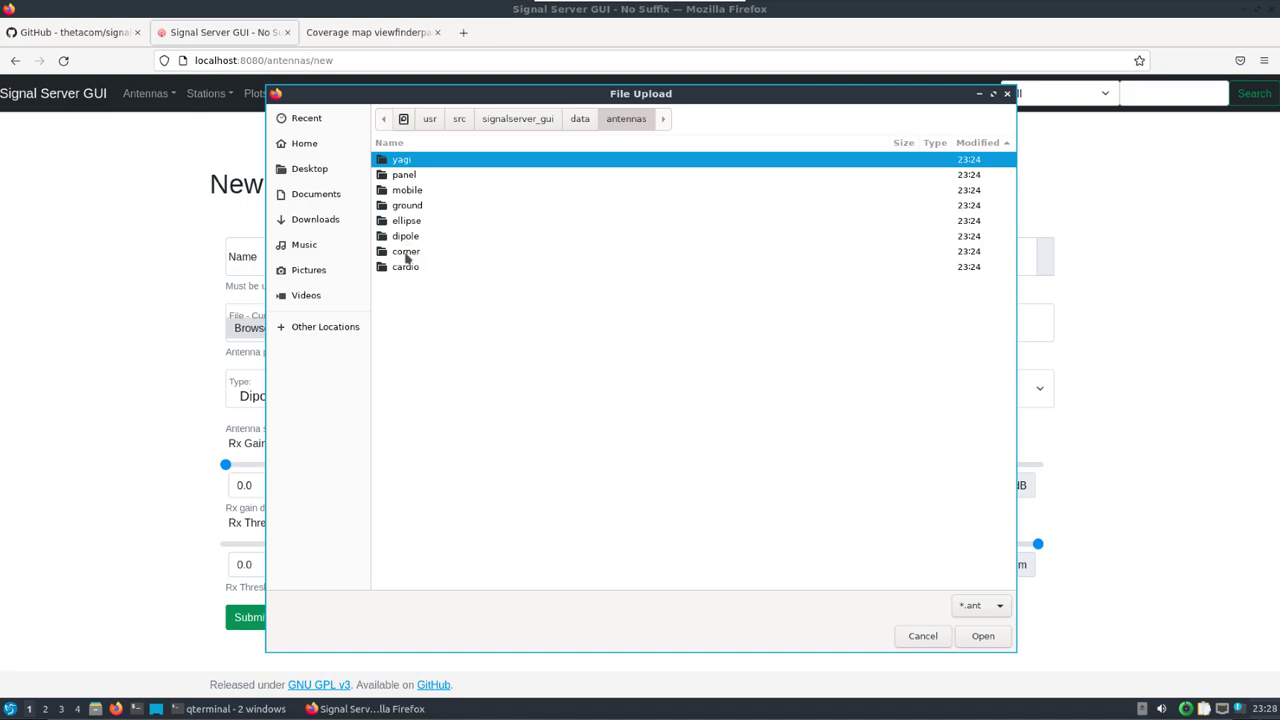
{"action": "double_click", "coordinate": [406, 252]}
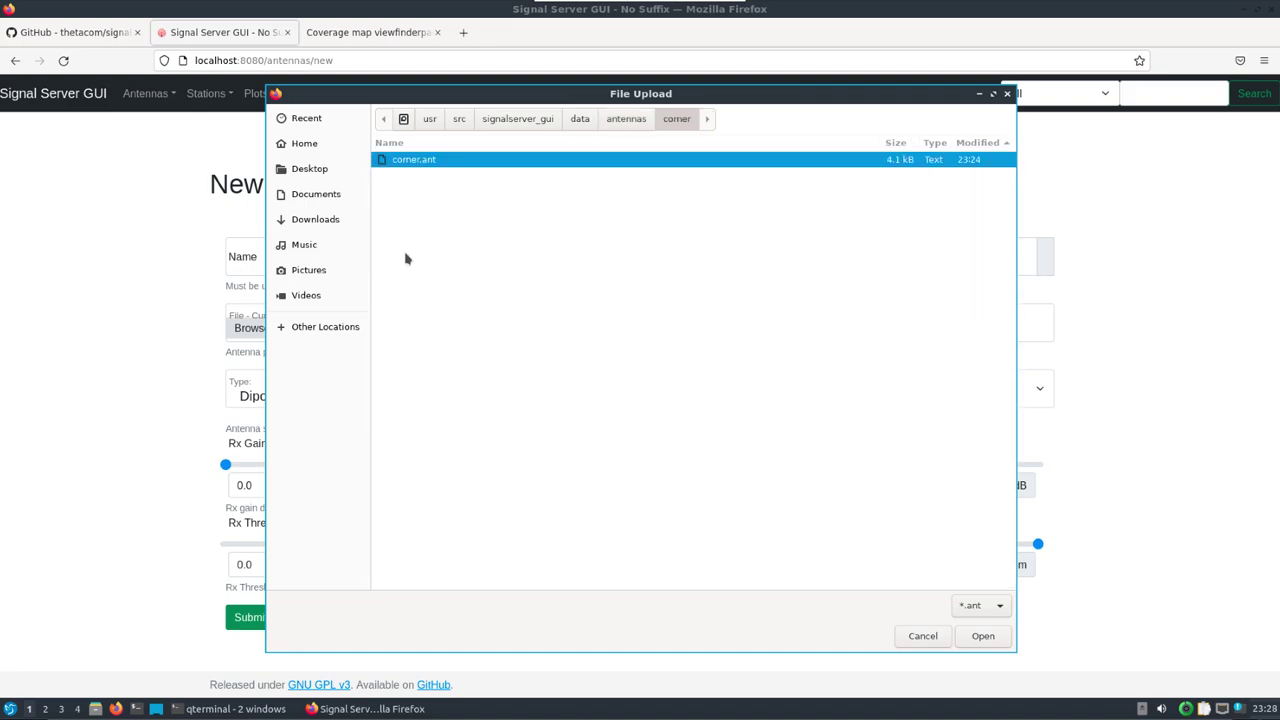
{"action": "double_click", "coordinate": [407, 161]}
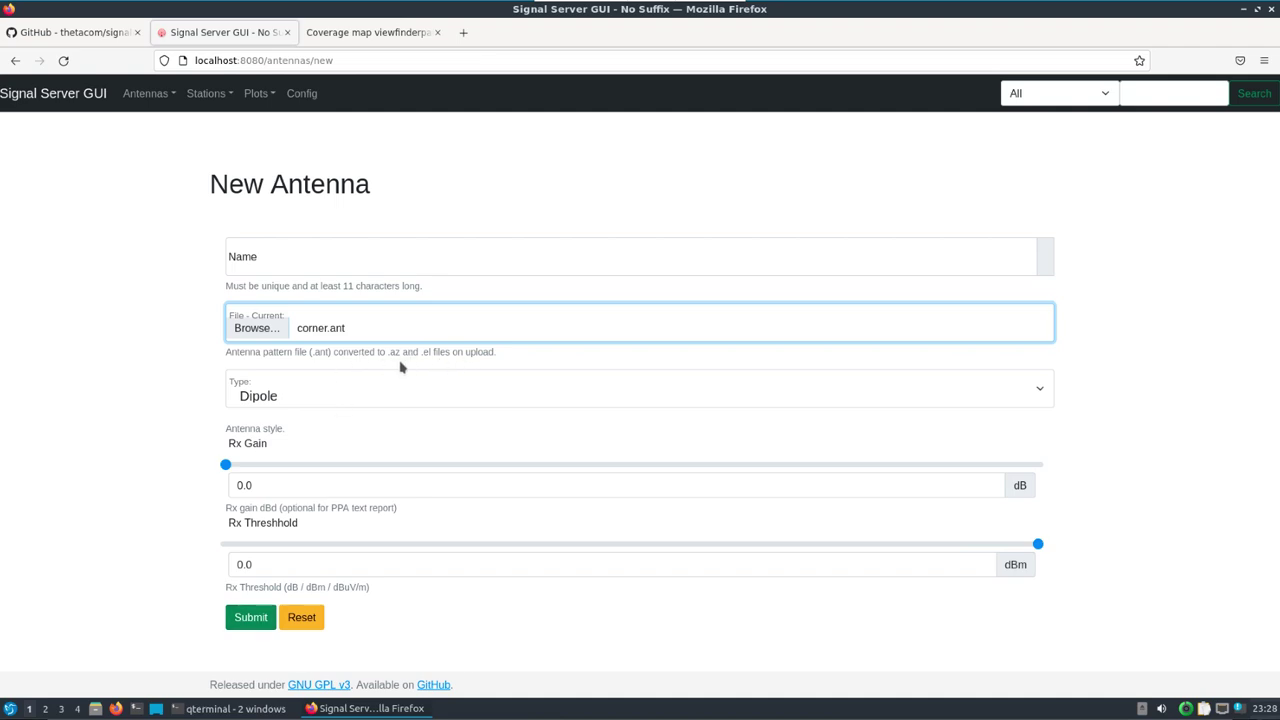
Edit the Generic Dipole antenna from the antenna list, set its Rx Gain to 6 dB and save it
{"action": "left_click", "coordinate": [145, 93]}
{"action": "left_click", "coordinate": [143, 137]}
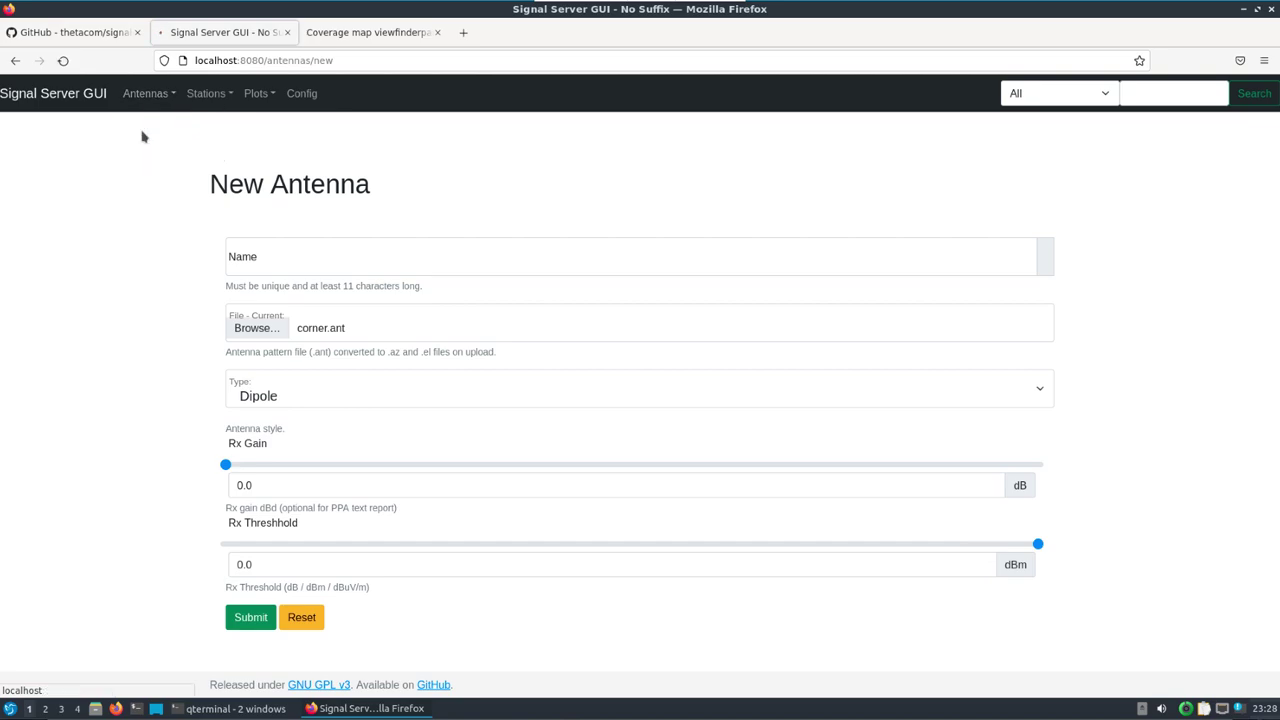
{"action": "left_click", "coordinate": [707, 270]}
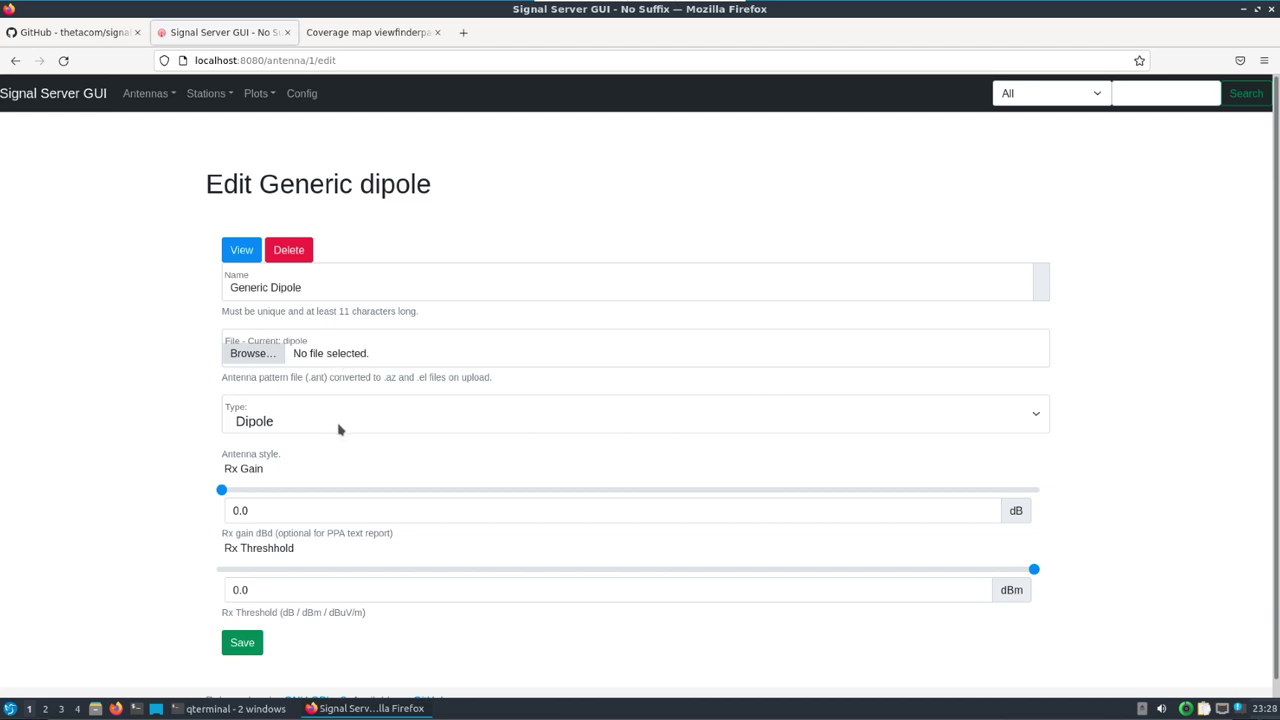
{"action": "left_click_drag", "start_coordinate": [222, 490], "coordinate": [262, 490]}
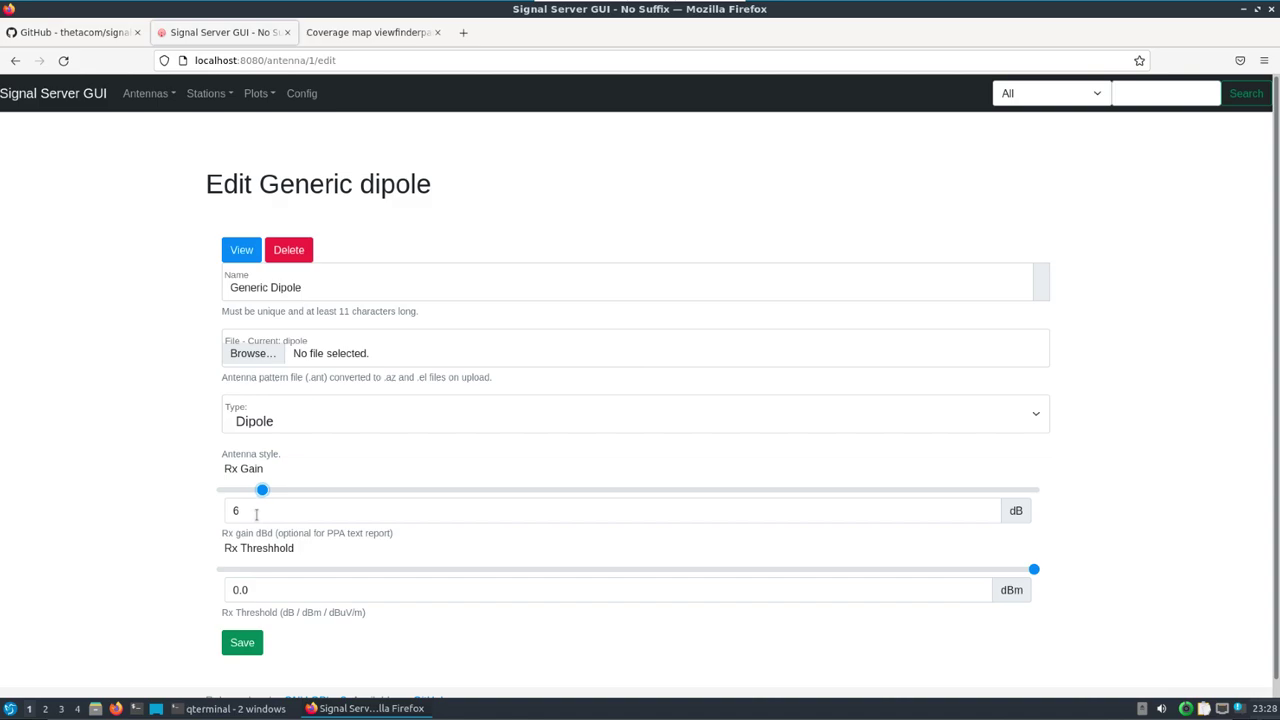
{"action": "left_click", "coordinate": [240, 645]}
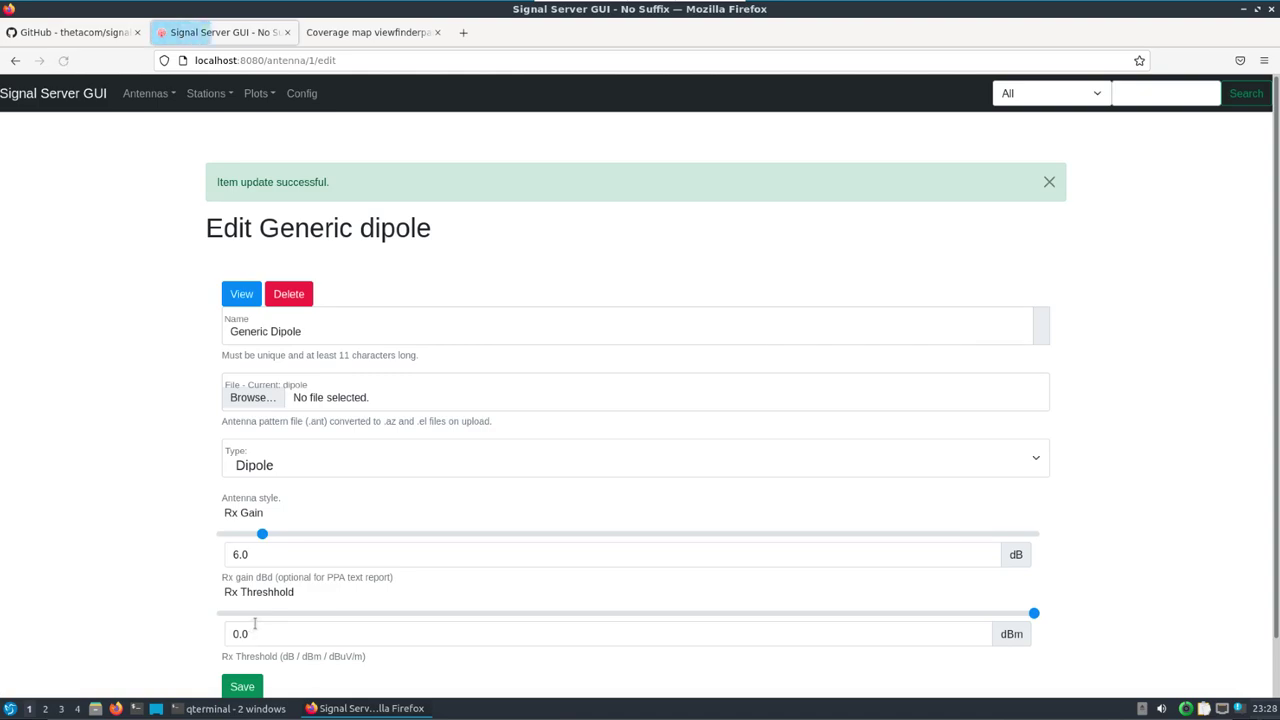
Start a new station and name it Test Station 1
{"action": "left_click", "coordinate": [204, 94]}
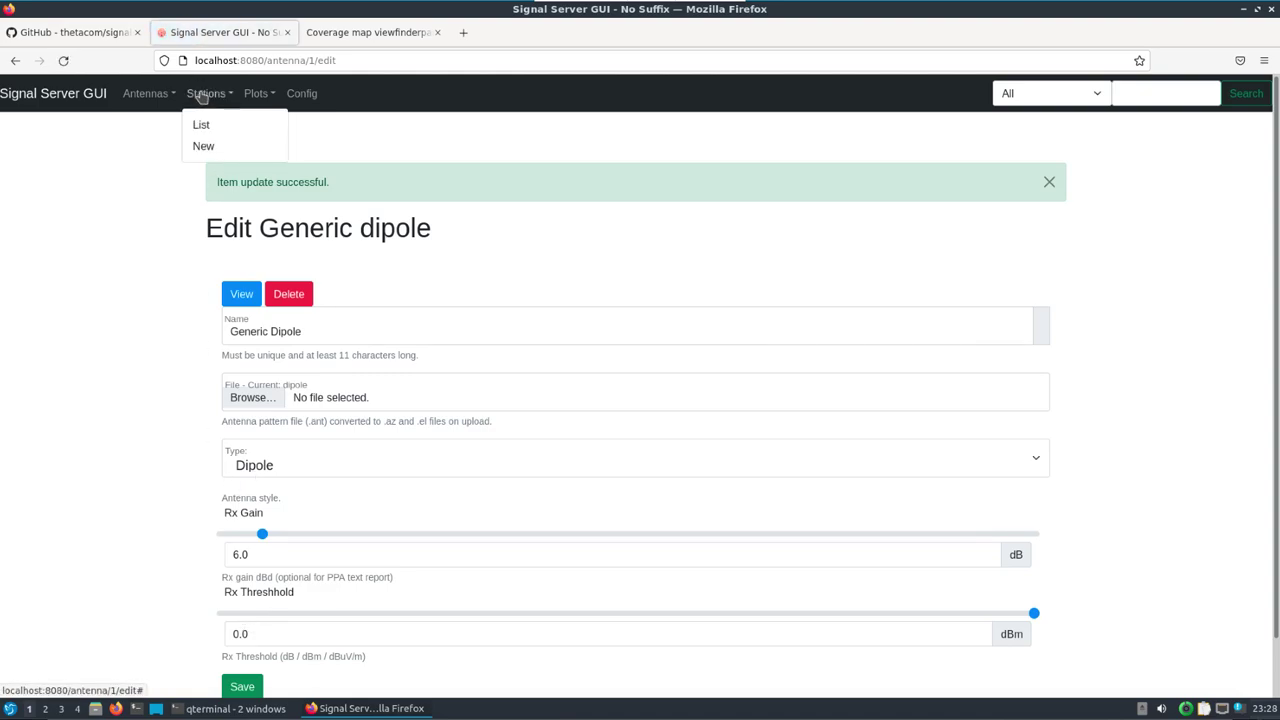
{"action": "left_click", "coordinate": [205, 145]}
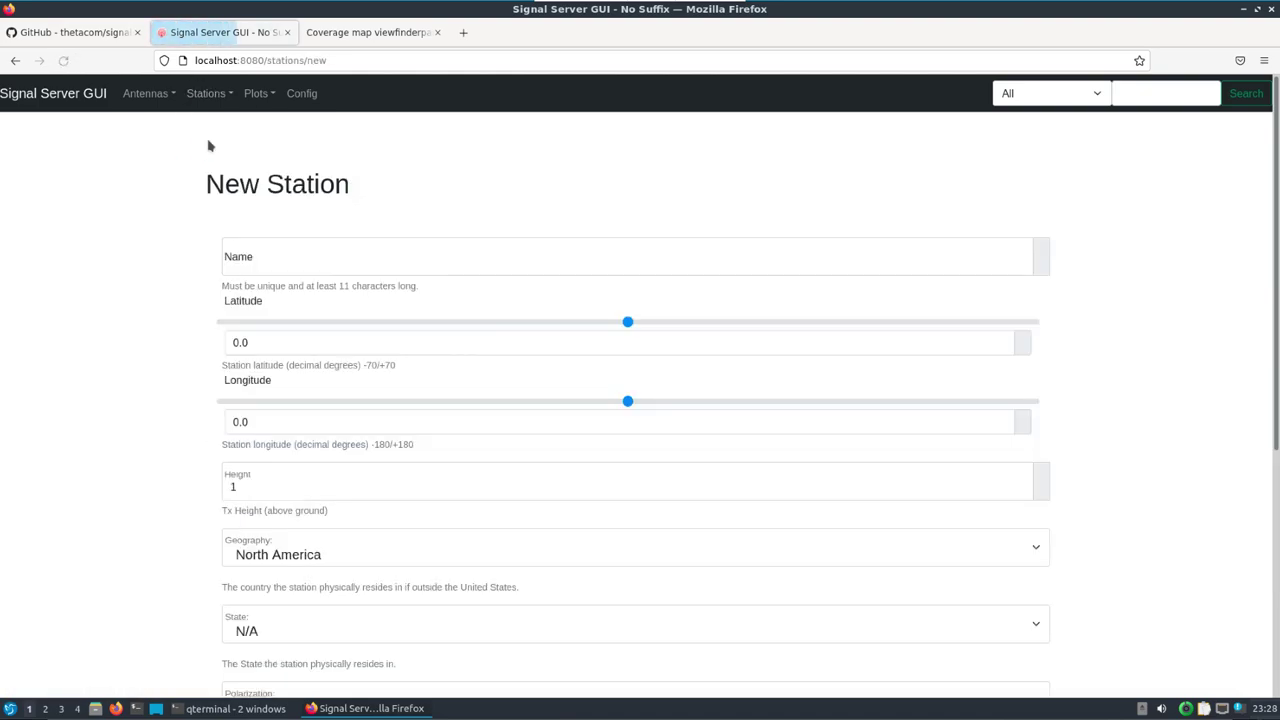
{"action": "left_click", "coordinate": [260, 262]}
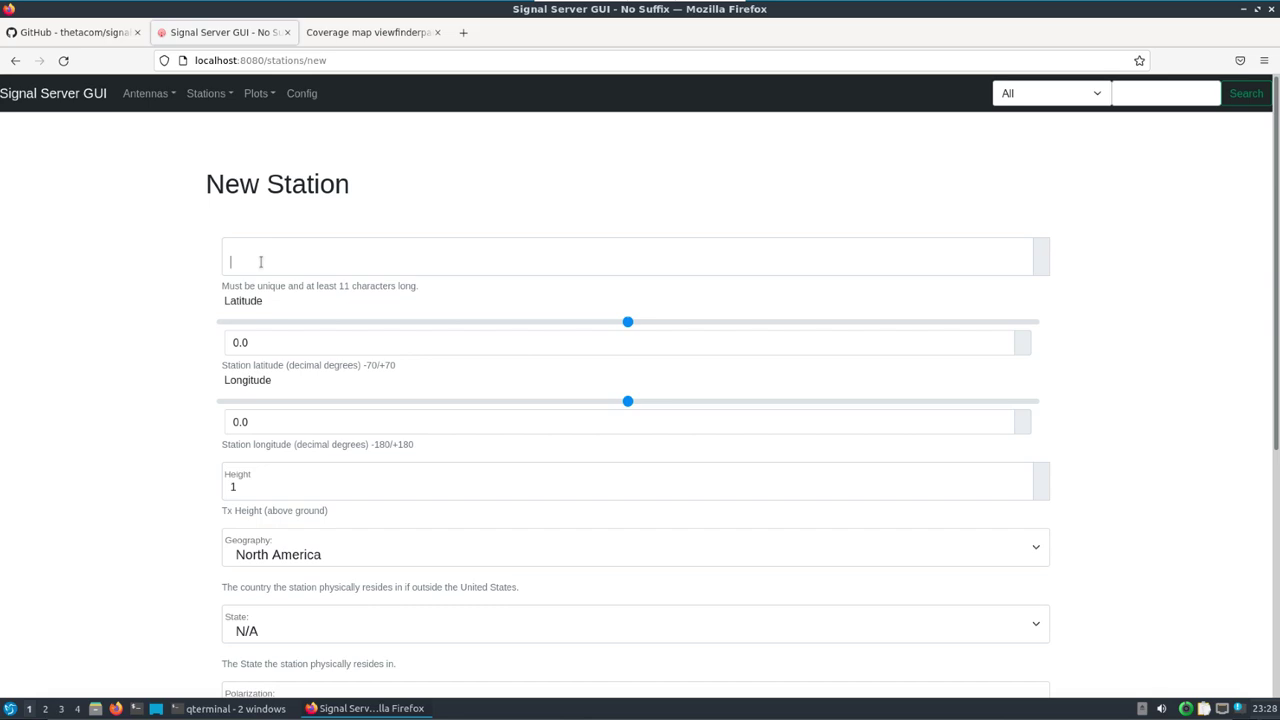
{"action": "type", "text": "Te"}
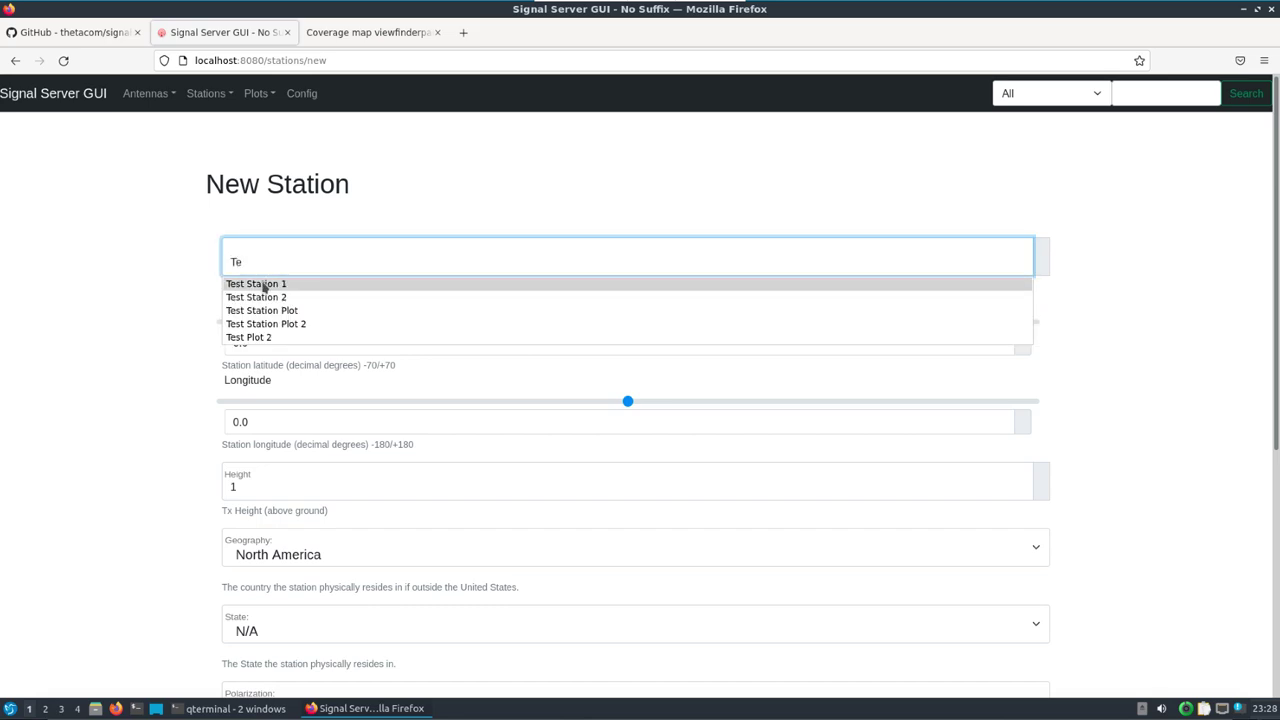
{"action": "left_click", "coordinate": [262, 284]}
Set the new station's latitude to 39.732778 and its longitude to -105.236111
{"action": "double_click", "coordinate": [257, 343]}
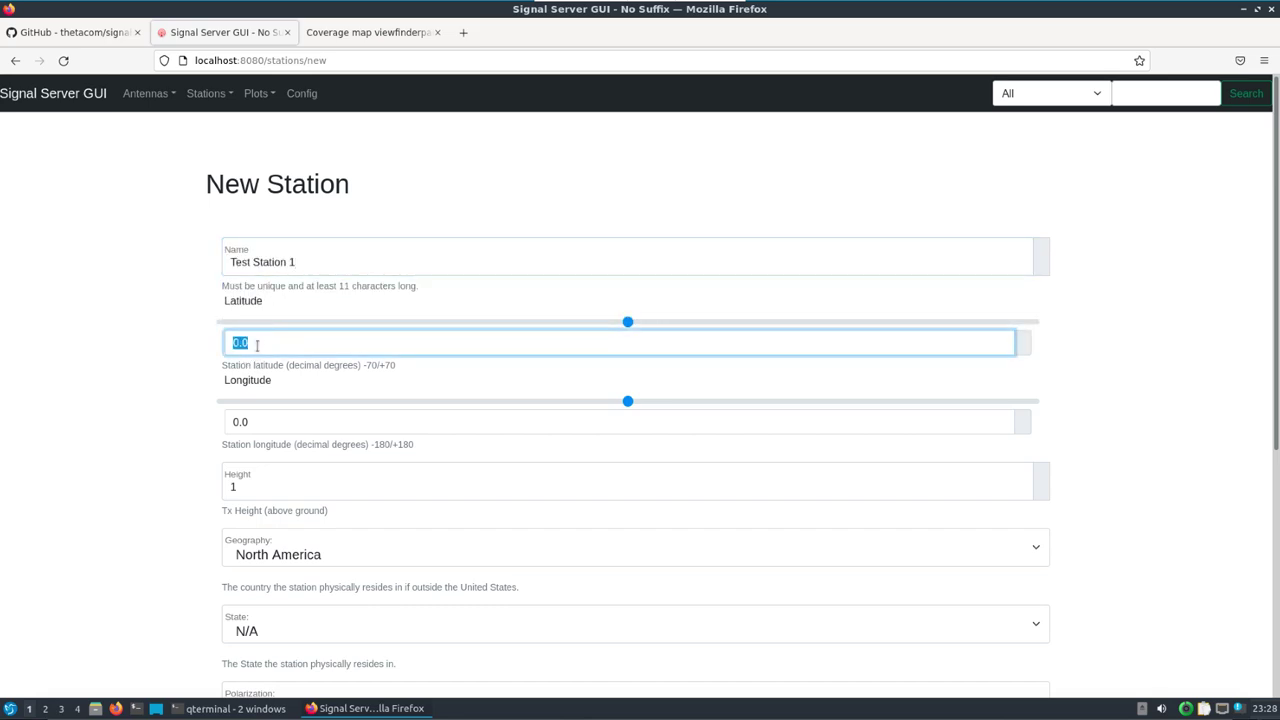
{"action": "type", "text": "39"}
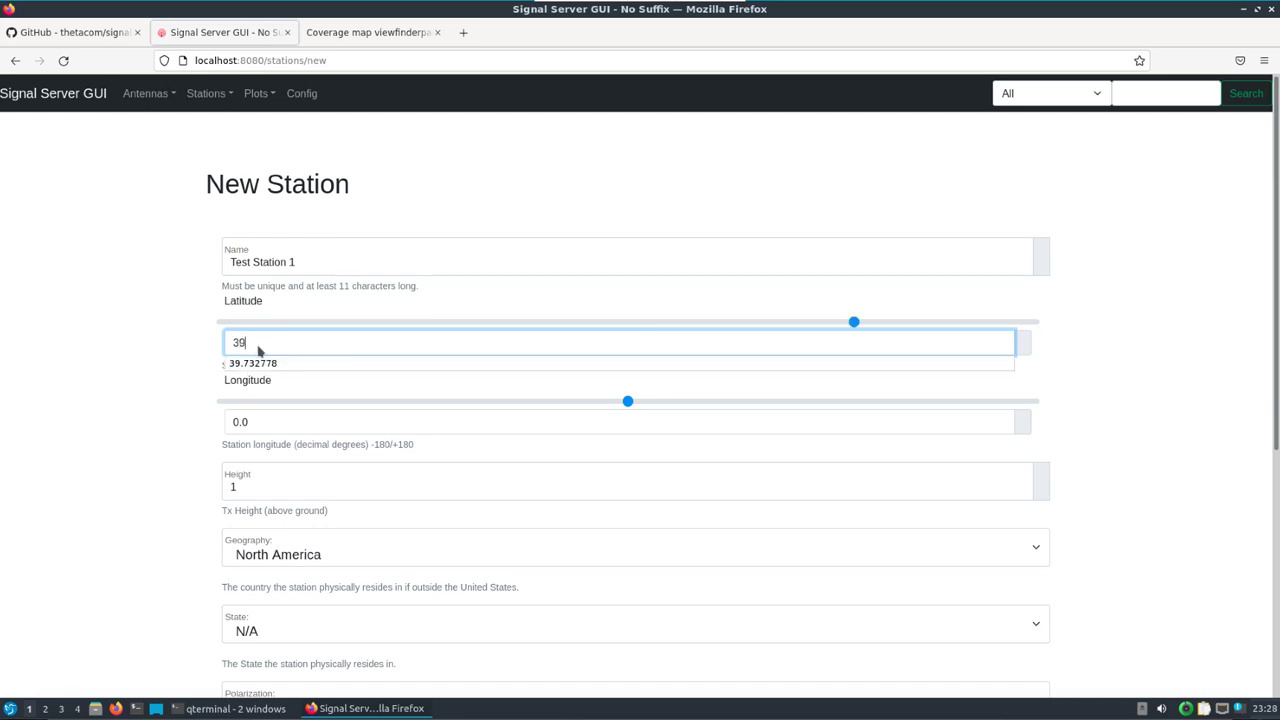
{"action": "left_click", "coordinate": [262, 364]}
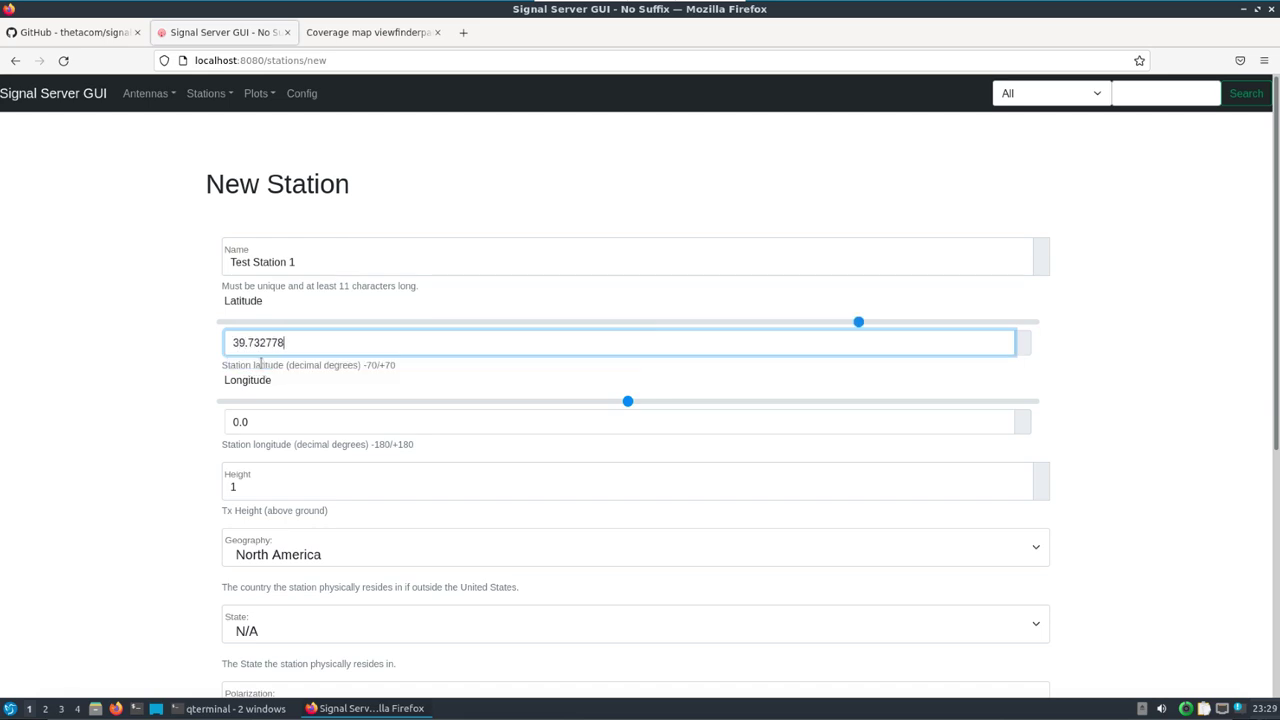
{"action": "left_click", "coordinate": [245, 421]}
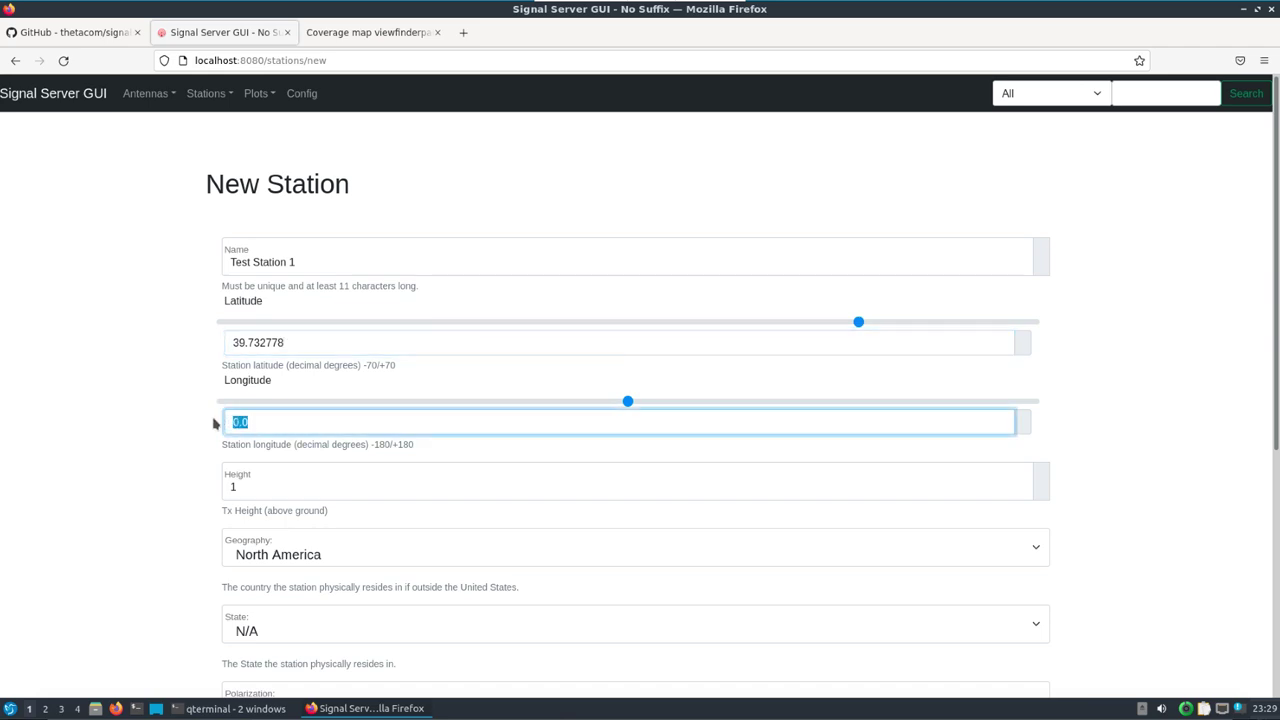
{"action": "type", "text": "-"}
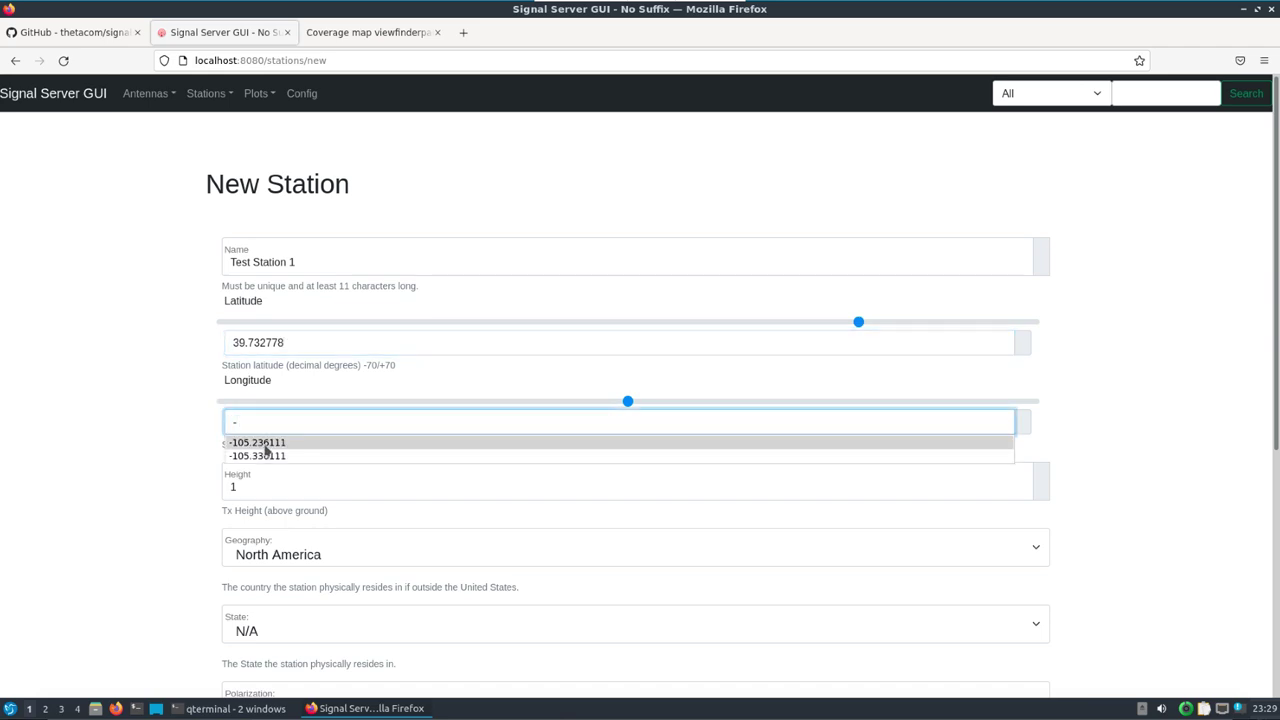
{"action": "left_click", "coordinate": [263, 444]}
{"action": "left_click", "coordinate": [185, 450]}
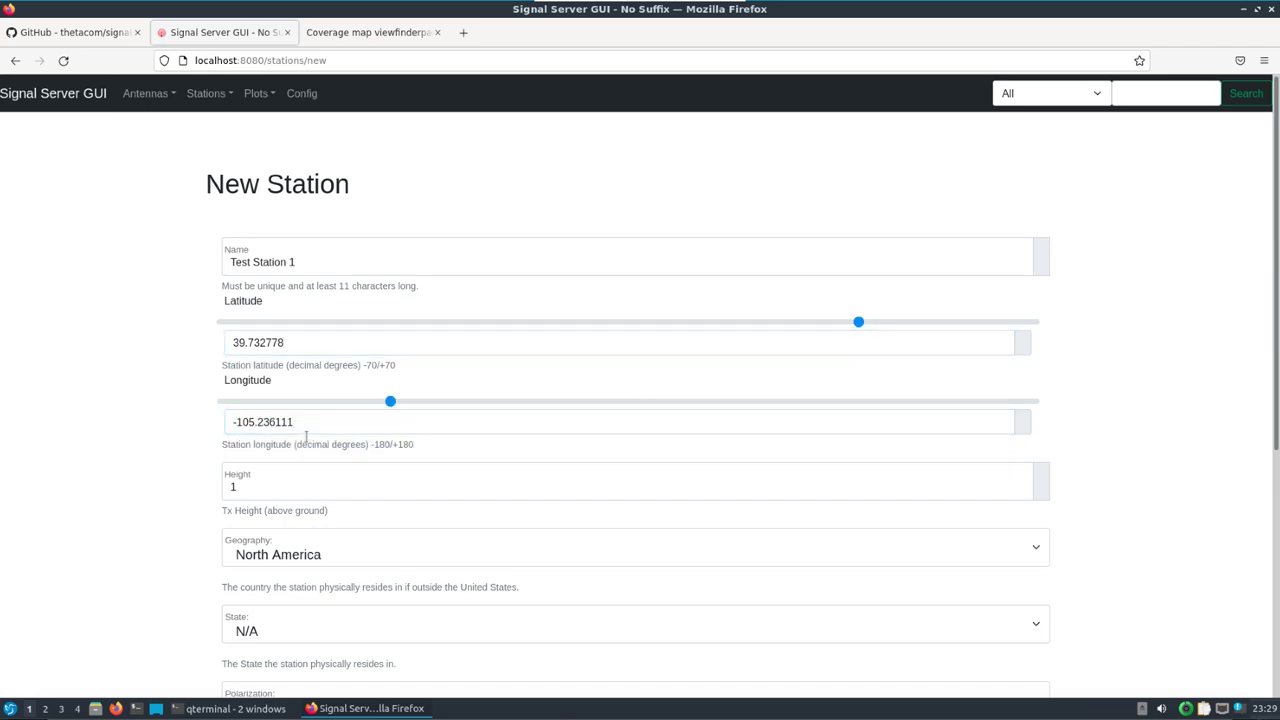
Set Test Station 1's height to 100 and submit the station
{"action": "left_click", "coordinate": [259, 489]}
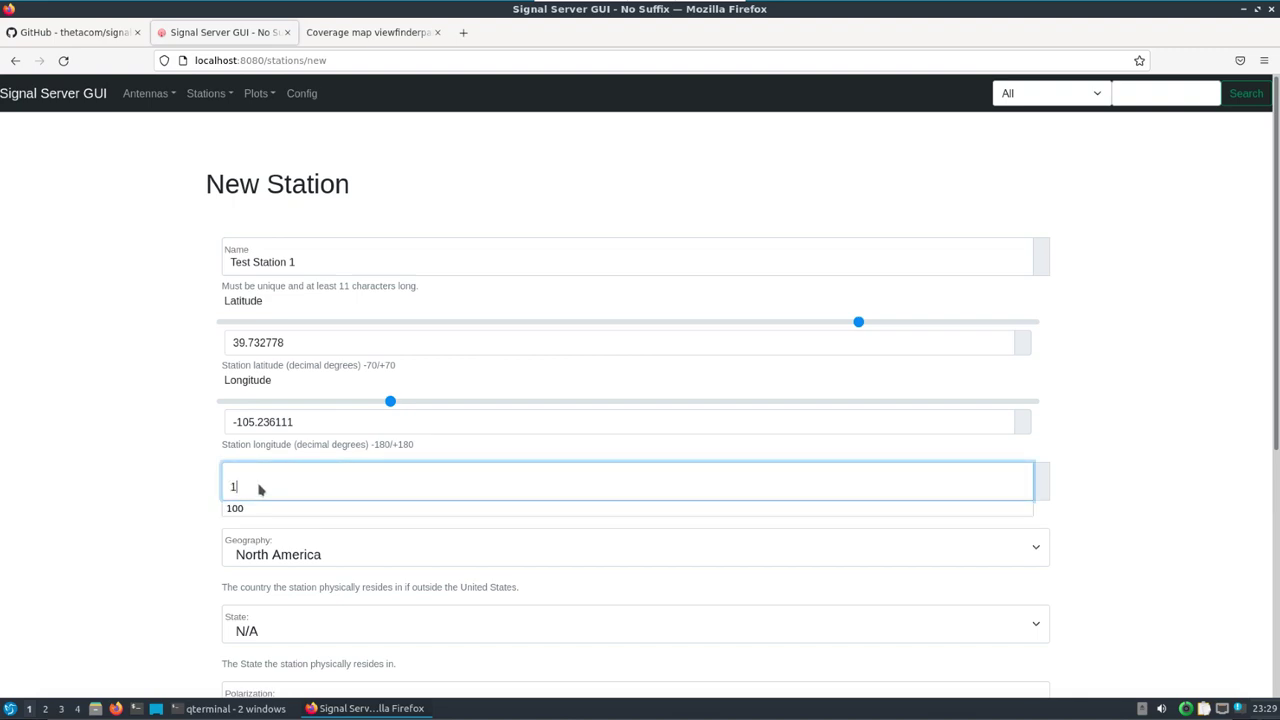
{"action": "left_click", "coordinate": [185, 490]}
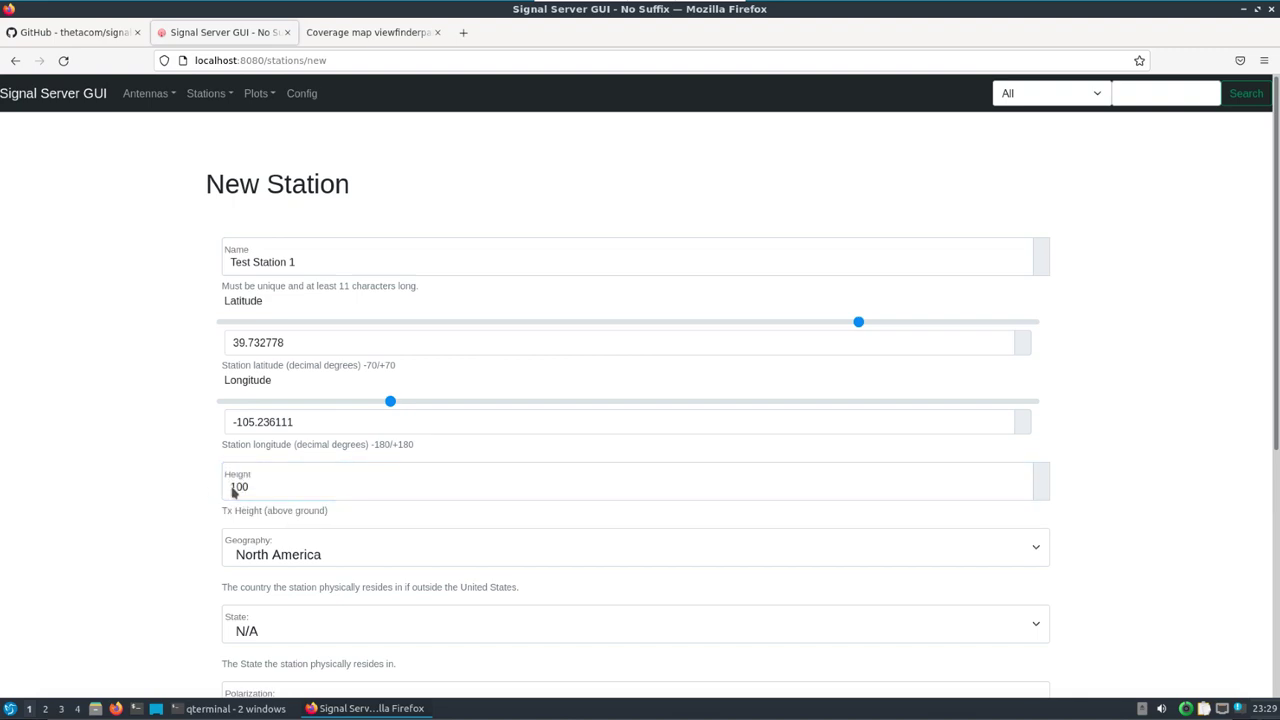
{"action": "left_click_drag", "start_coordinate": [1269, 314], "coordinate": [1270, 575]}
{"action": "left_click", "coordinate": [246, 632]}
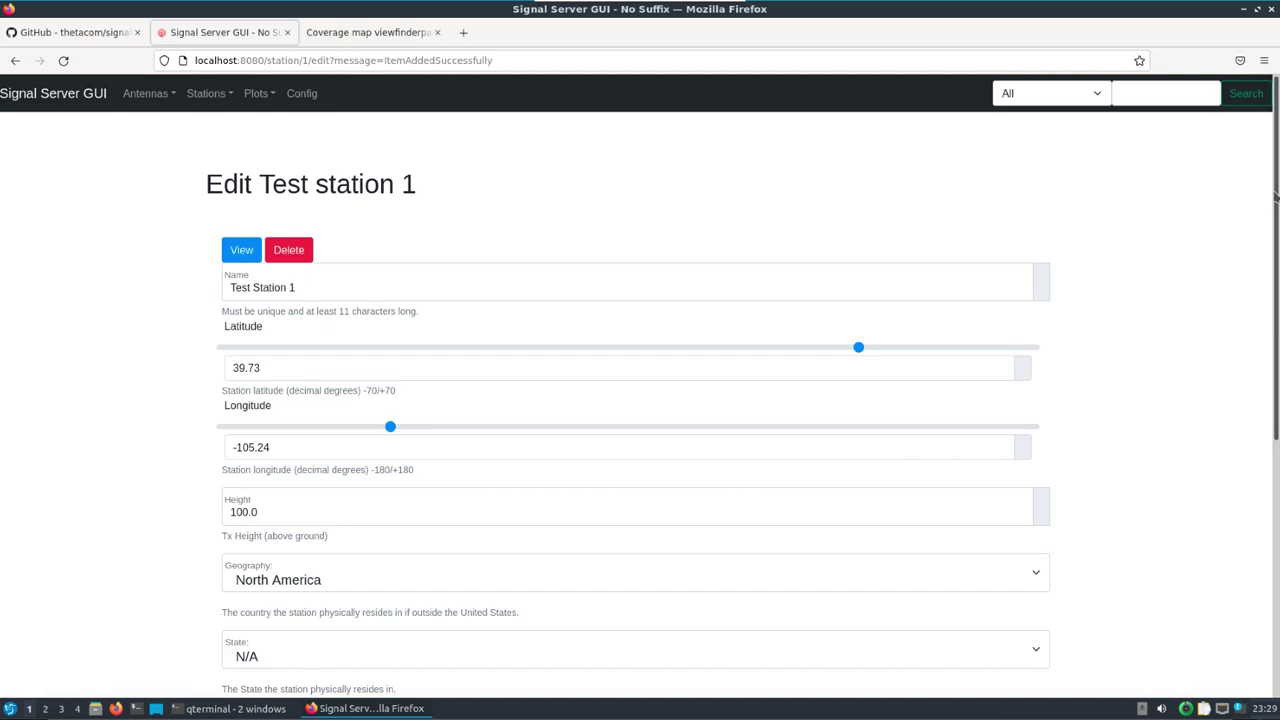
Start another new station and name it Test Station 2
{"action": "left_click", "coordinate": [207, 94]}
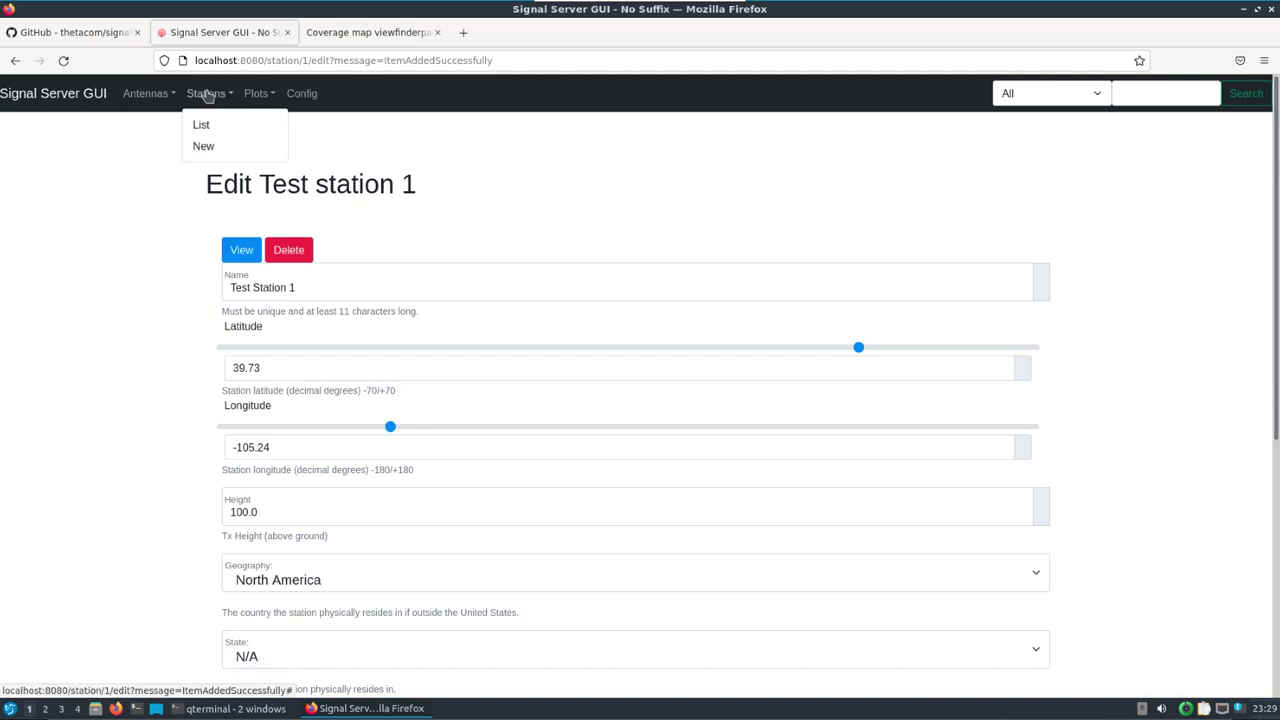
{"action": "left_click", "coordinate": [205, 147]}
{"action": "left_click", "coordinate": [250, 254]}
{"action": "left_click", "coordinate": [251, 257]}
{"action": "left_click", "coordinate": [250, 297]}
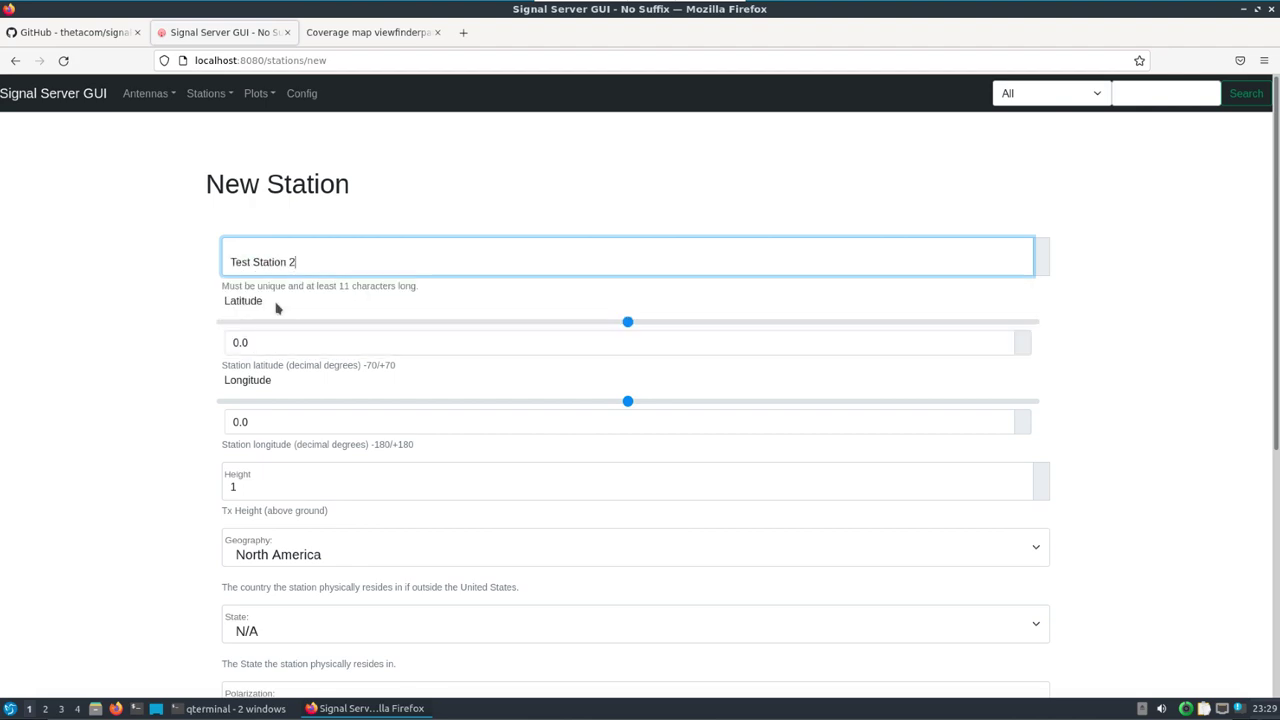
Set Test Station 2's latitude to 39.732778 and its longitude to -105.336111
{"action": "double_click", "coordinate": [245, 344]}
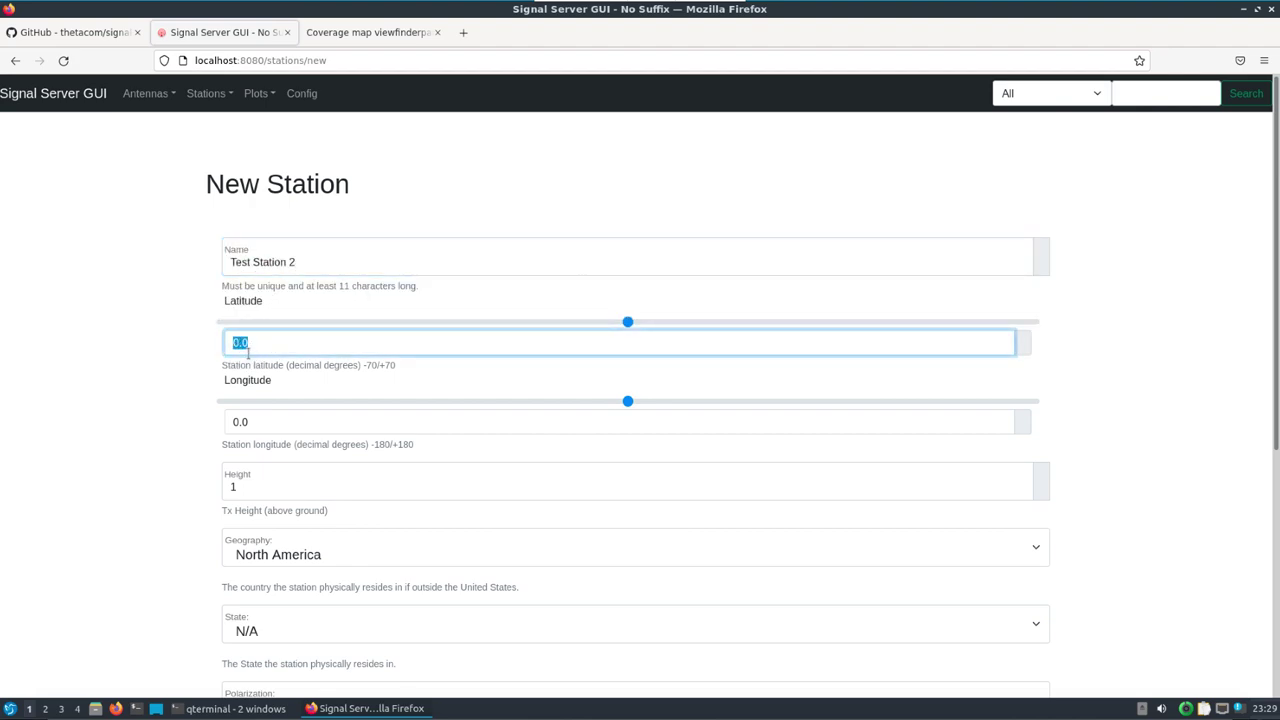
{"action": "type", "text": "39"}
{"action": "left_click", "coordinate": [253, 365]}
{"action": "triple_click", "coordinate": [261, 429]}
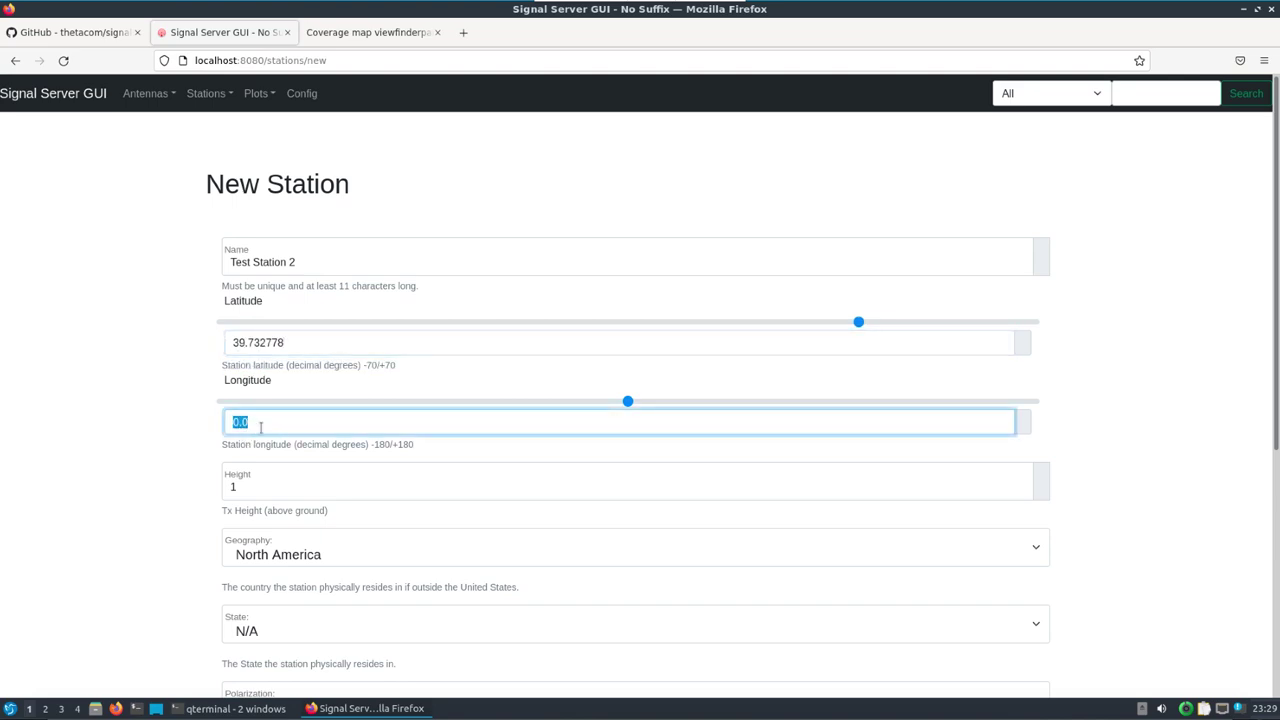
{"action": "type", "text": "-"}
{"action": "left_click", "coordinate": [268, 453]}
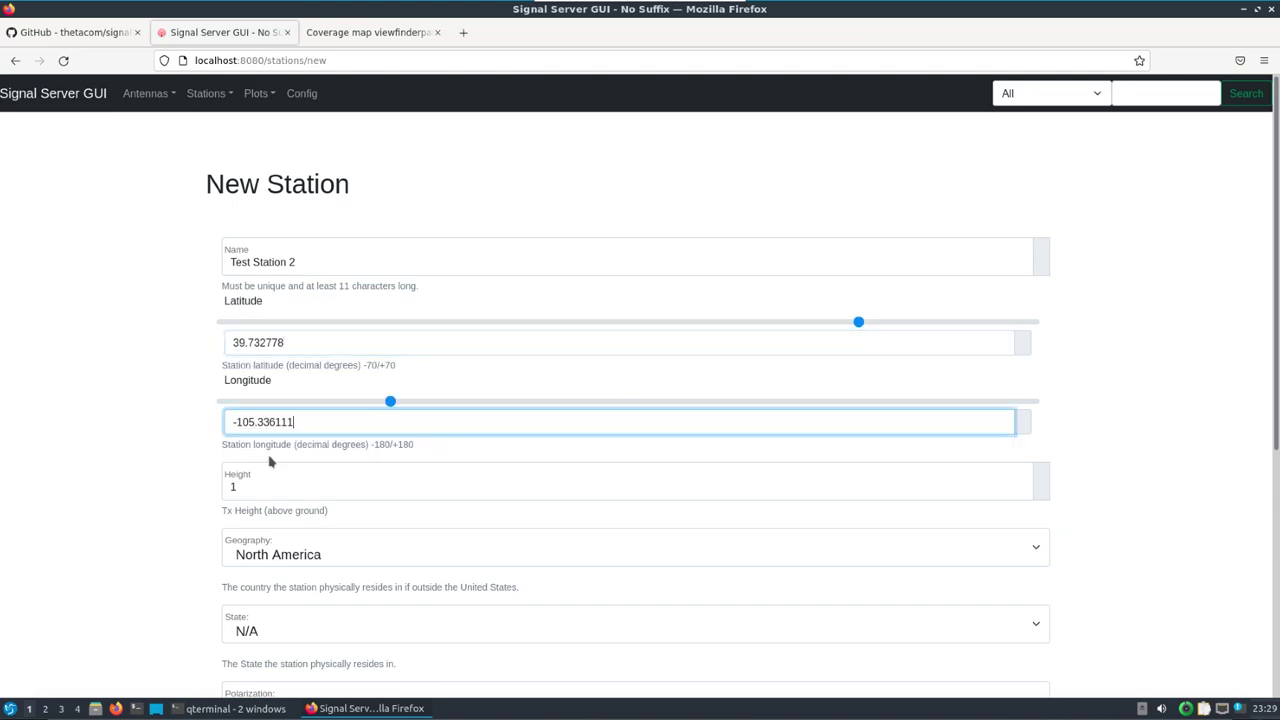
Set Test Station 2's height to 300 and submit it with the remaining settings at their defaults
{"action": "double_click", "coordinate": [246, 488]}
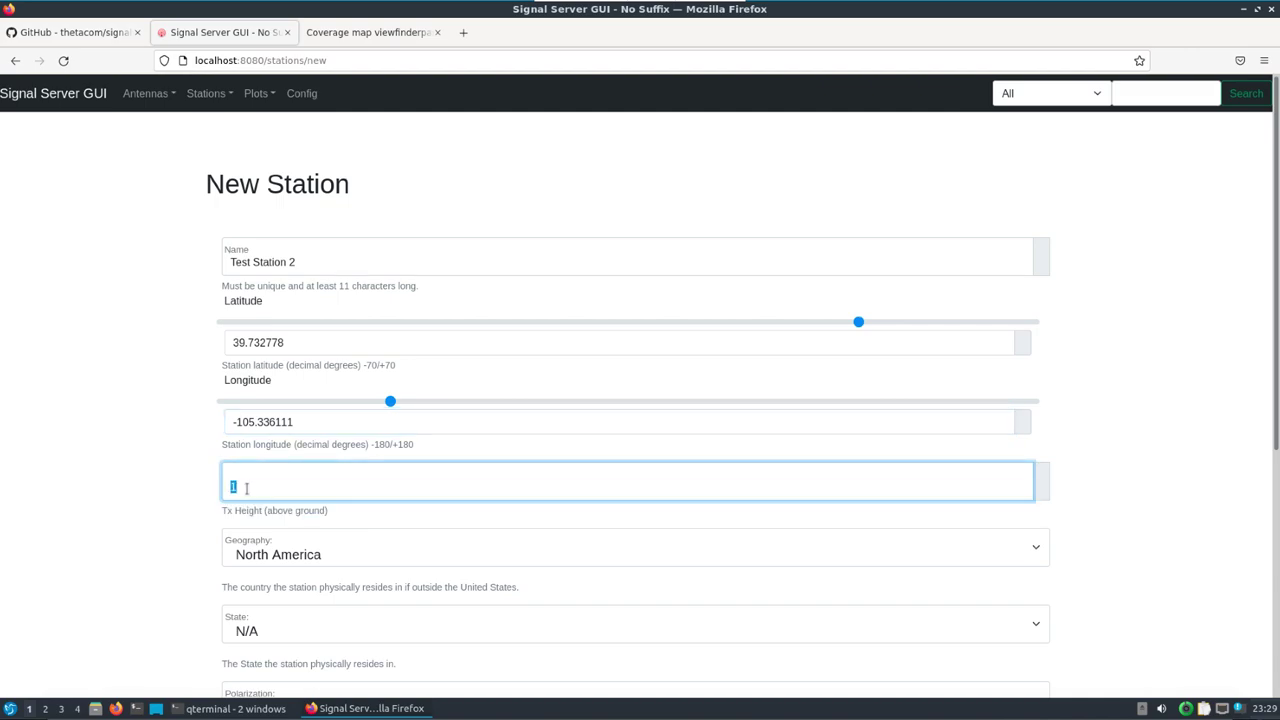
{"action": "type", "text": "300"}
{"action": "left_click", "coordinate": [176, 503]}
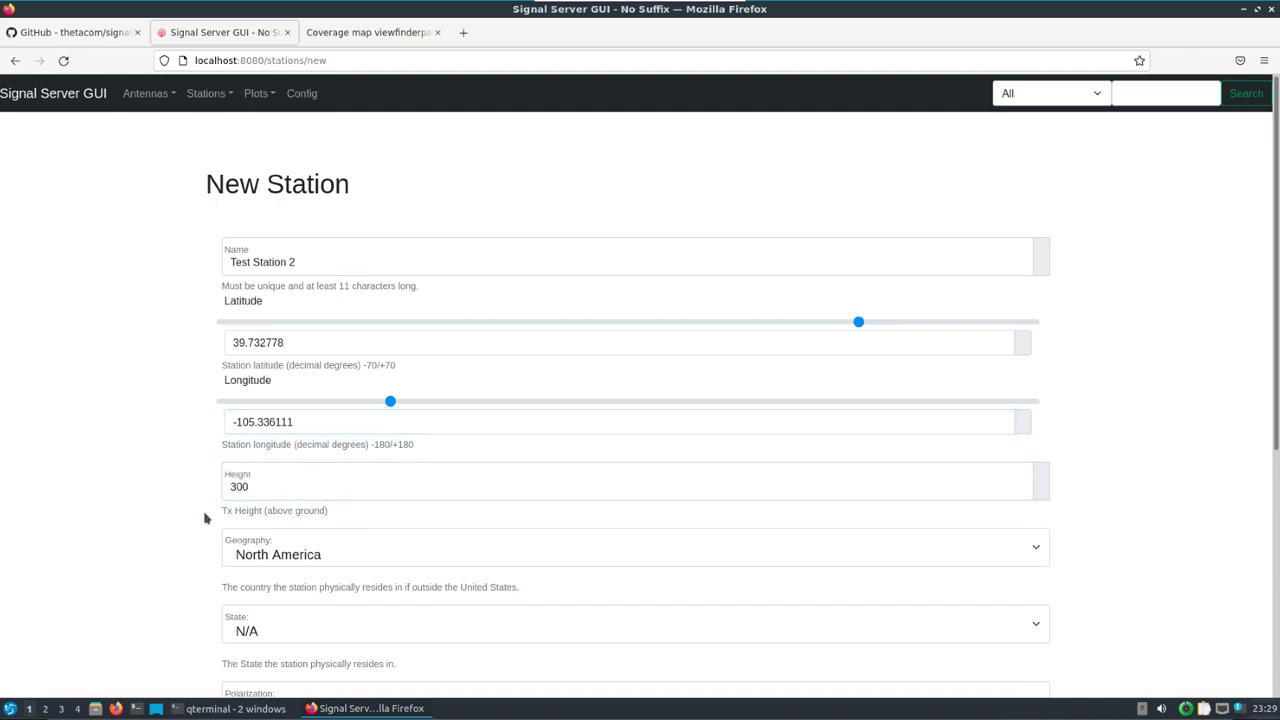
{"action": "scroll", "coordinate": [207, 519], "scroll_direction": "down", "scroll_amount": 1}
{"action": "scroll", "coordinate": [943, 497], "scroll_direction": "down", "scroll_amount": 5}
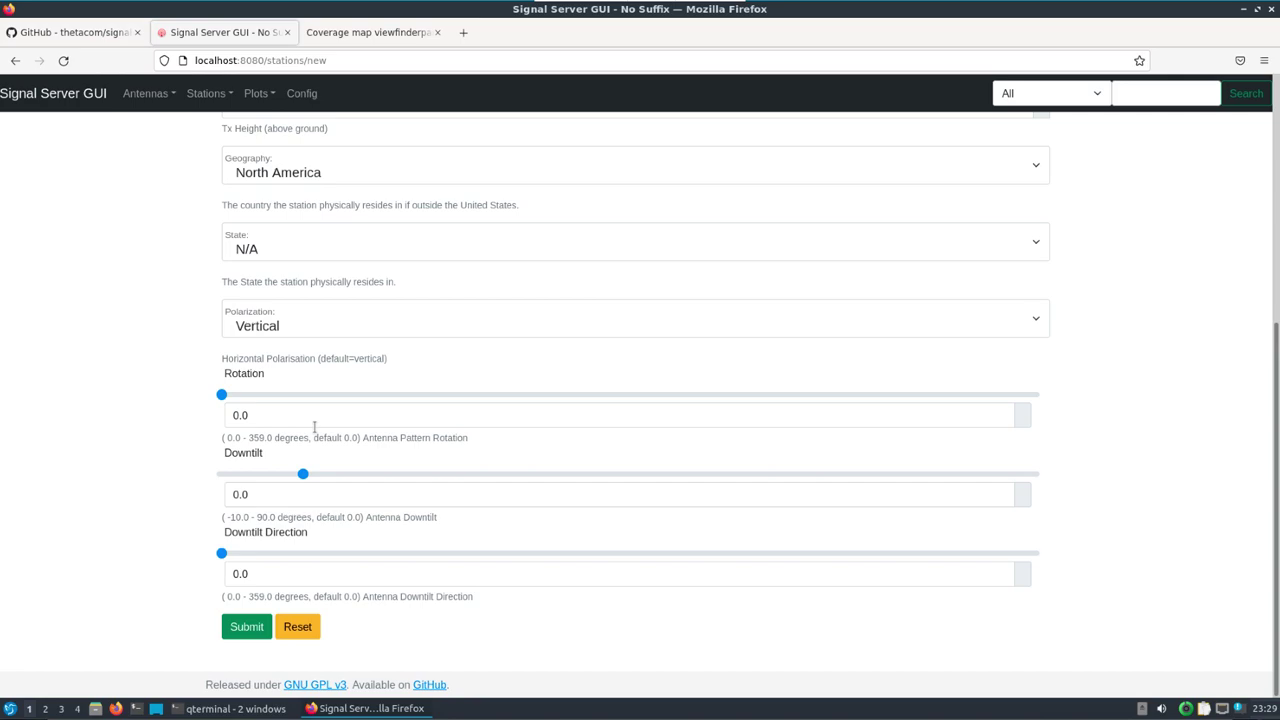
{"action": "left_click", "coordinate": [250, 626]}
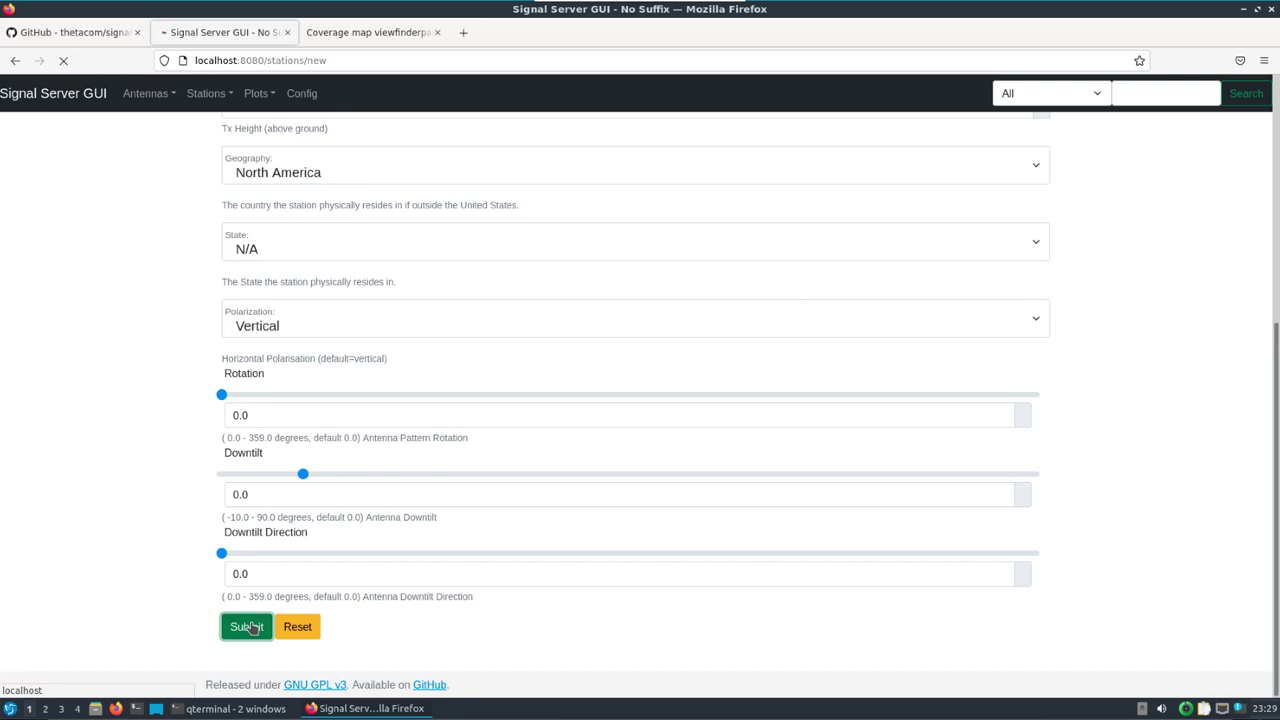
Start a new plot and name it Test Station Plot
{"action": "left_click", "coordinate": [256, 93]}
{"action": "left_click", "coordinate": [262, 145]}
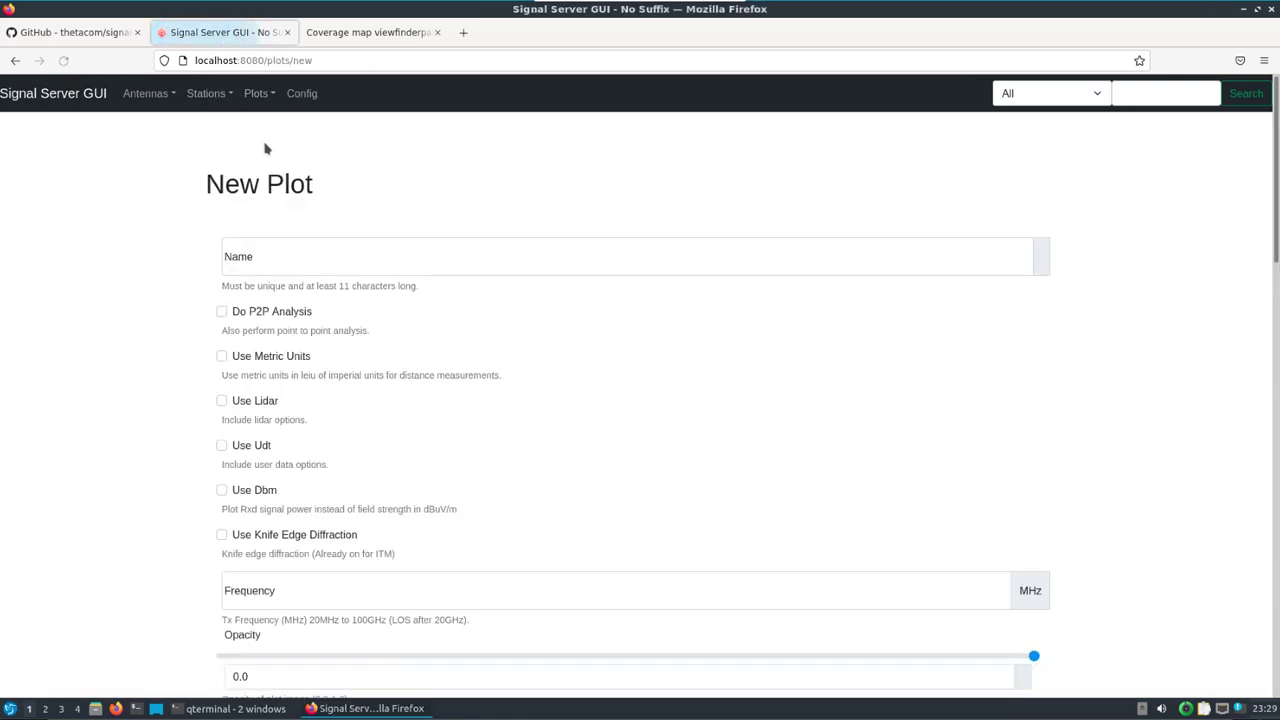
{"action": "left_click", "coordinate": [261, 259]}
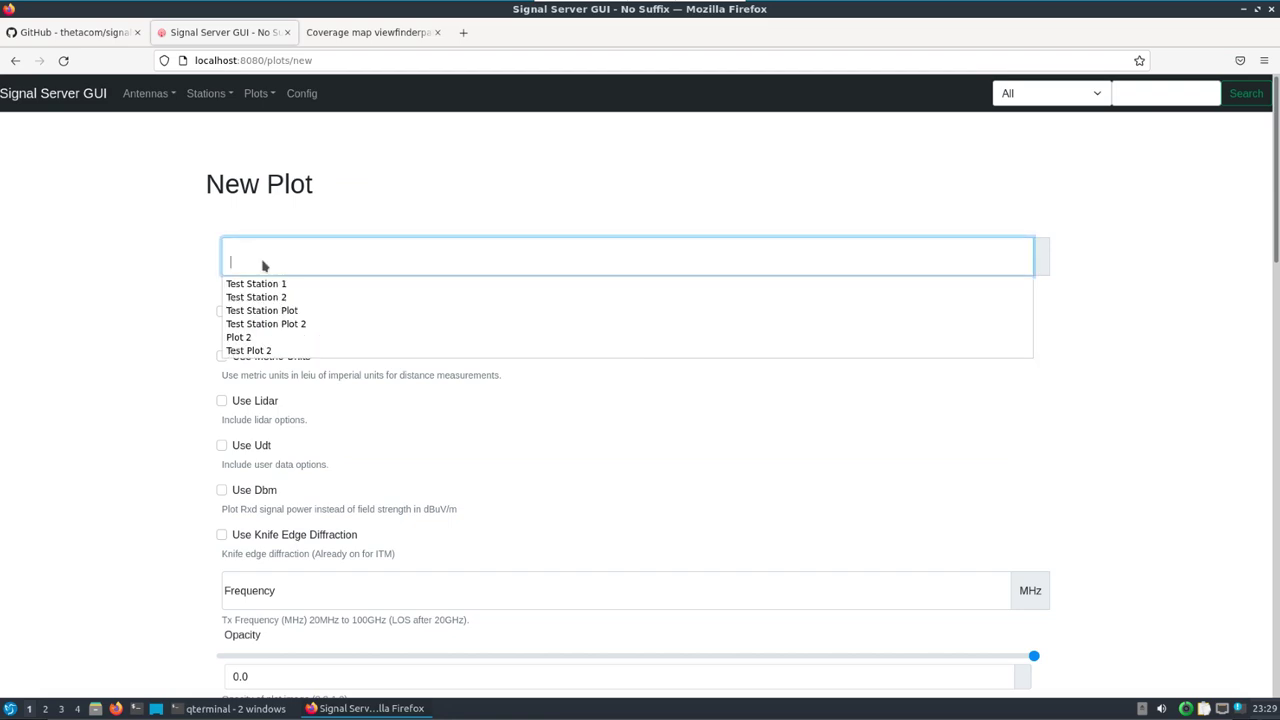
{"action": "left_click", "coordinate": [289, 312]}
{"action": "left_click", "coordinate": [164, 305]}
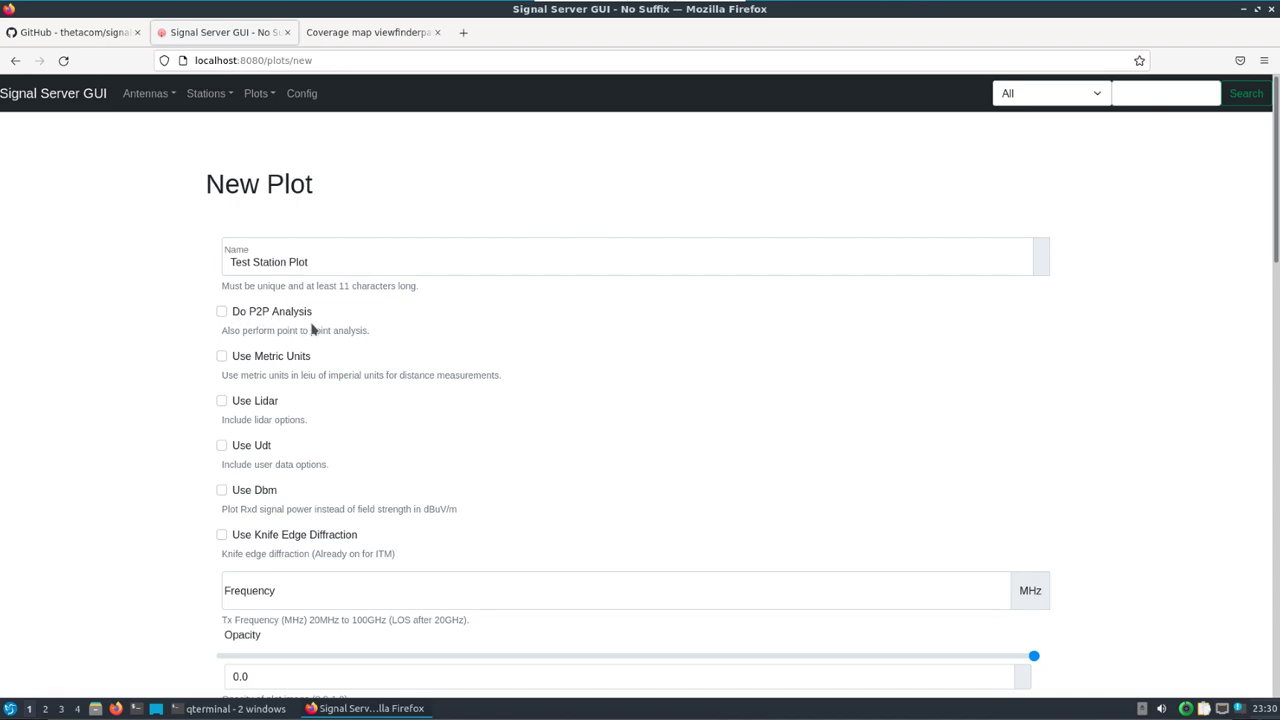
Set the new plot's transmit frequency to 149 MHz
{"action": "scroll", "coordinate": [278, 357], "scroll_direction": "down", "scroll_amount": 1}
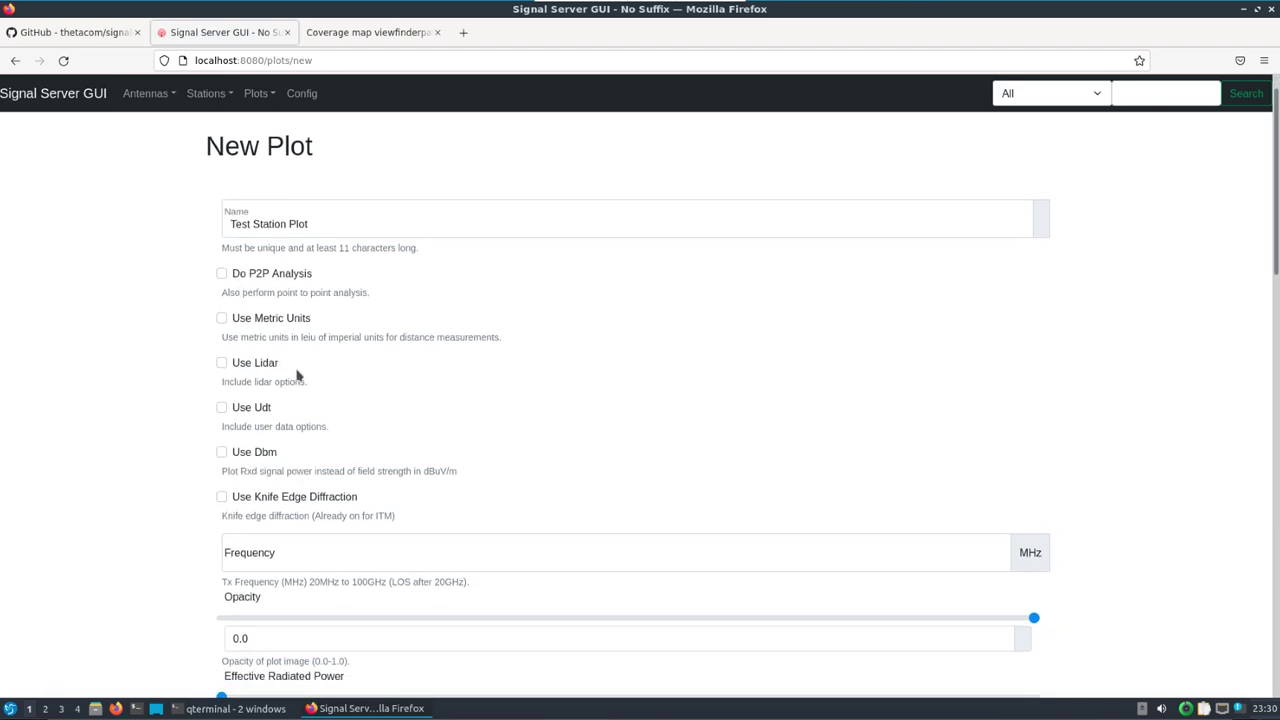
{"action": "scroll", "coordinate": [297, 371], "scroll_direction": "down", "scroll_amount": 1}
{"action": "scroll", "coordinate": [328, 385], "scroll_direction": "down", "scroll_amount": 1}
{"action": "left_click", "coordinate": [275, 477]}
{"action": "type", "text": "149"}
{"action": "left_click", "coordinate": [154, 490]}
Set the plot's Effective Radiated Power to 100 watts
{"action": "scroll", "coordinate": [154, 490], "scroll_direction": "down", "scroll_amount": 3}
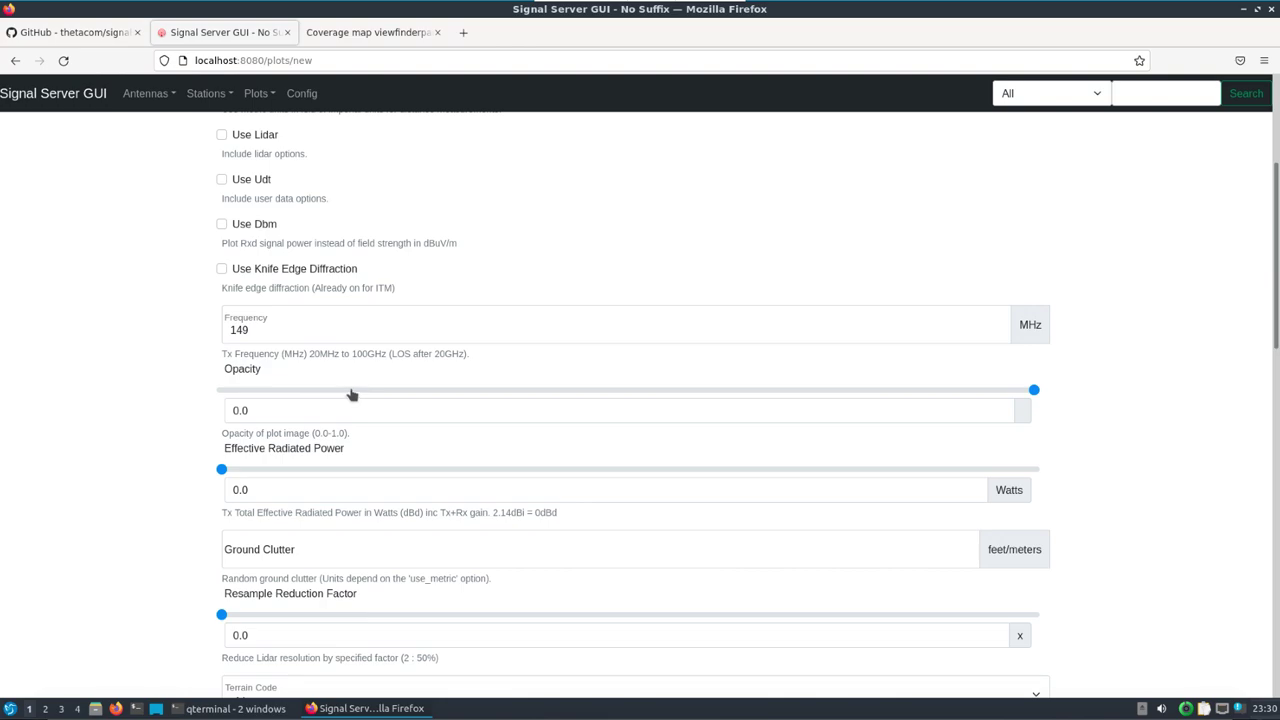
{"action": "double_click", "coordinate": [266, 490]}
{"action": "type", "text": "100"}
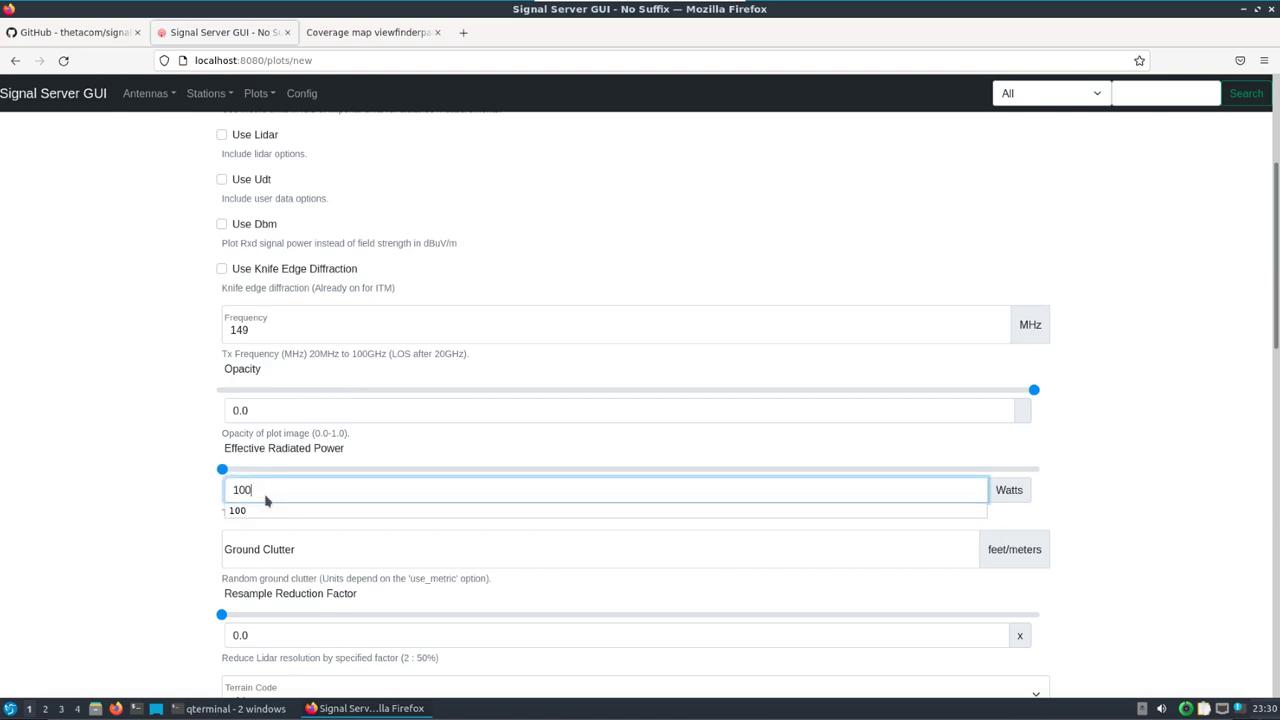
{"action": "left_click", "coordinate": [134, 515]}
Set the plot's radius to 30, leaving the terrain, climate and ITM settings at their defaults
{"action": "scroll", "coordinate": [149, 528], "scroll_direction": "down", "scroll_amount": 3}
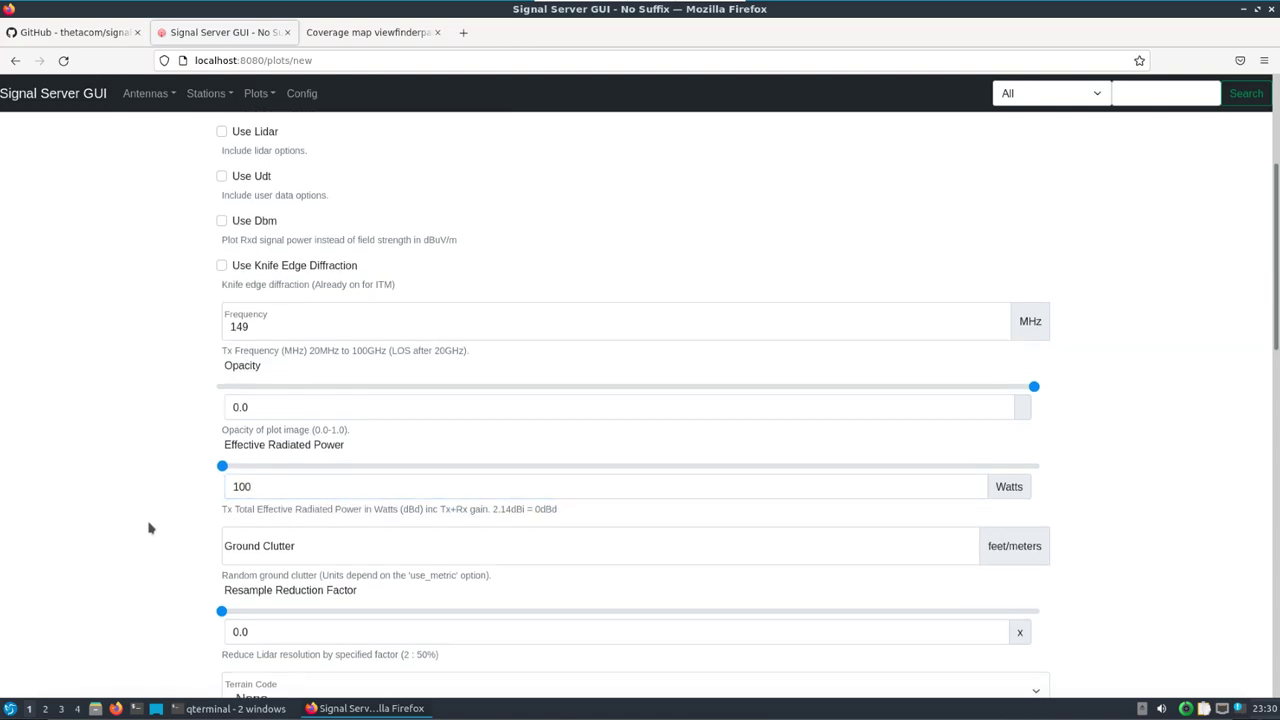
{"action": "scroll", "coordinate": [150, 528], "scroll_direction": "down", "scroll_amount": 4}
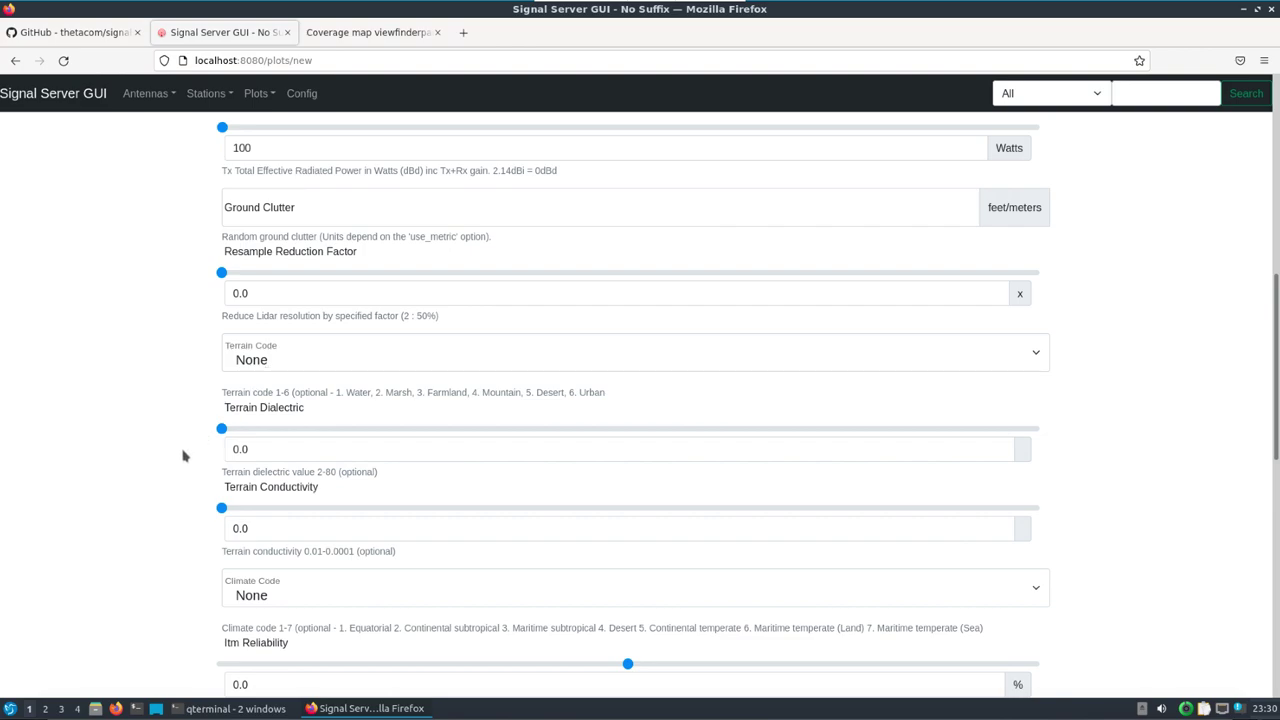
{"action": "scroll", "coordinate": [183, 456], "scroll_direction": "down", "scroll_amount": 3}
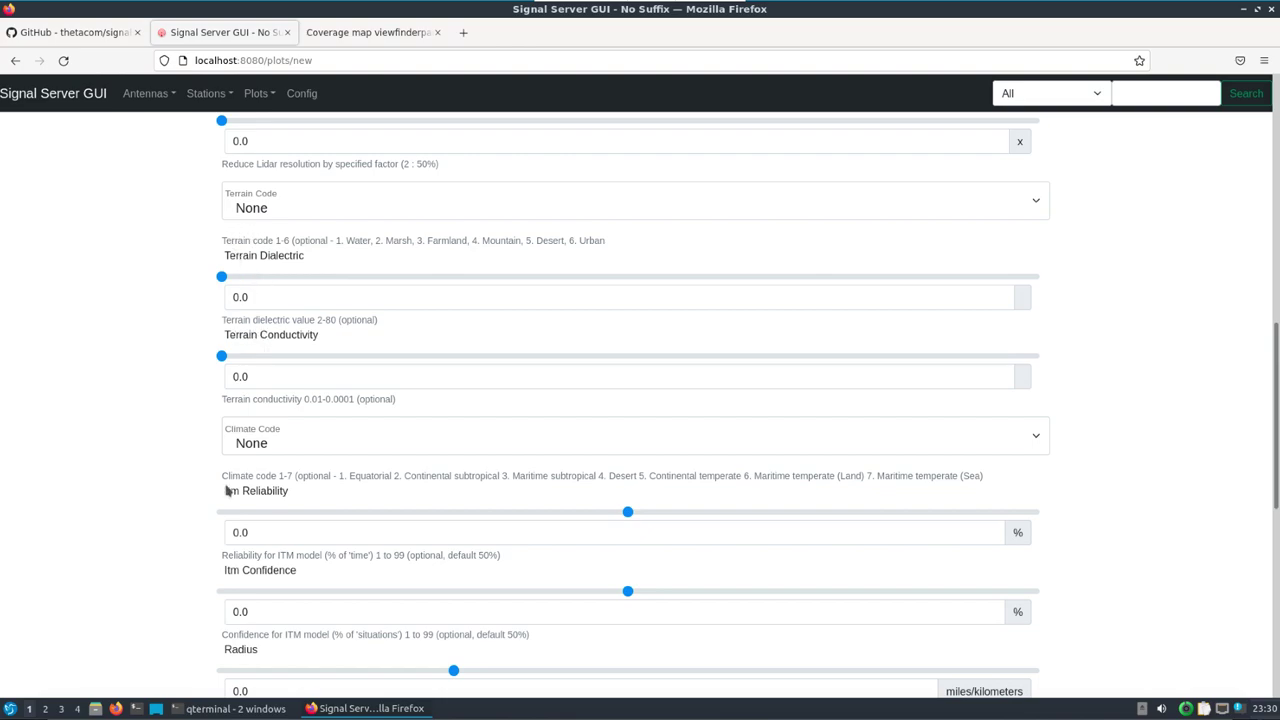
{"action": "scroll", "coordinate": [192, 568], "scroll_direction": "down", "scroll_amount": 2}
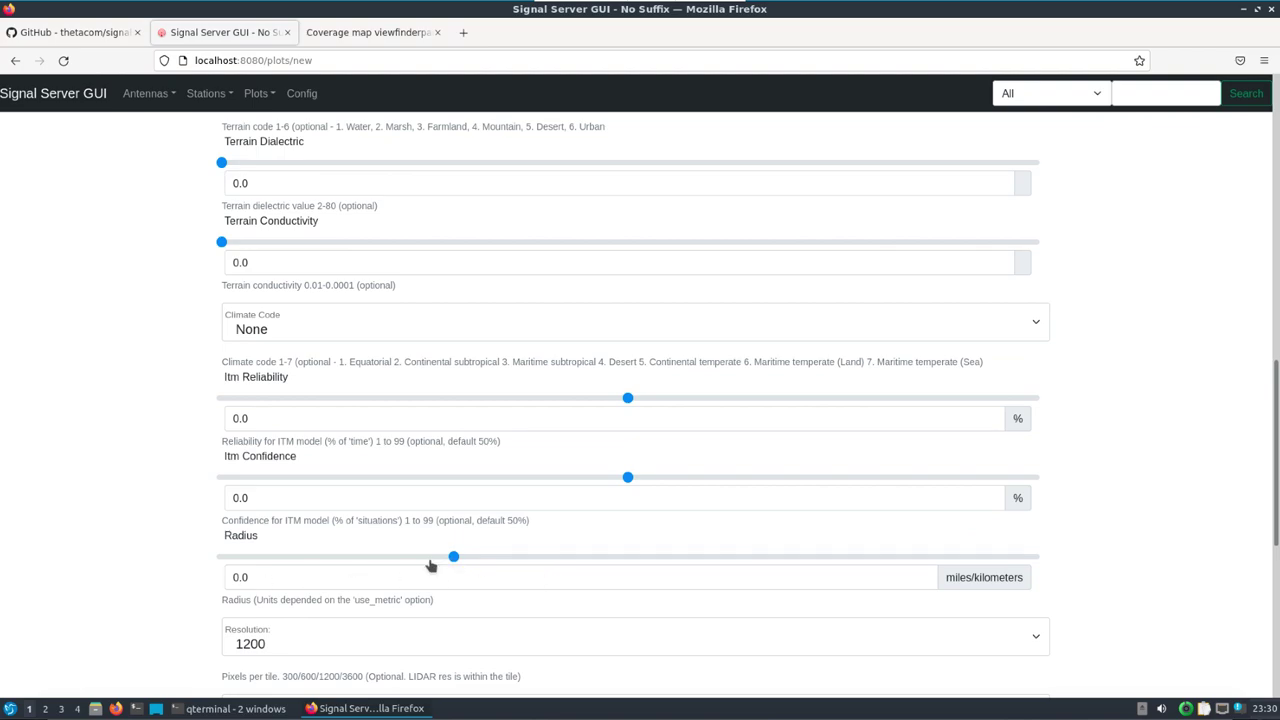
{"action": "double_click", "coordinate": [229, 577]}
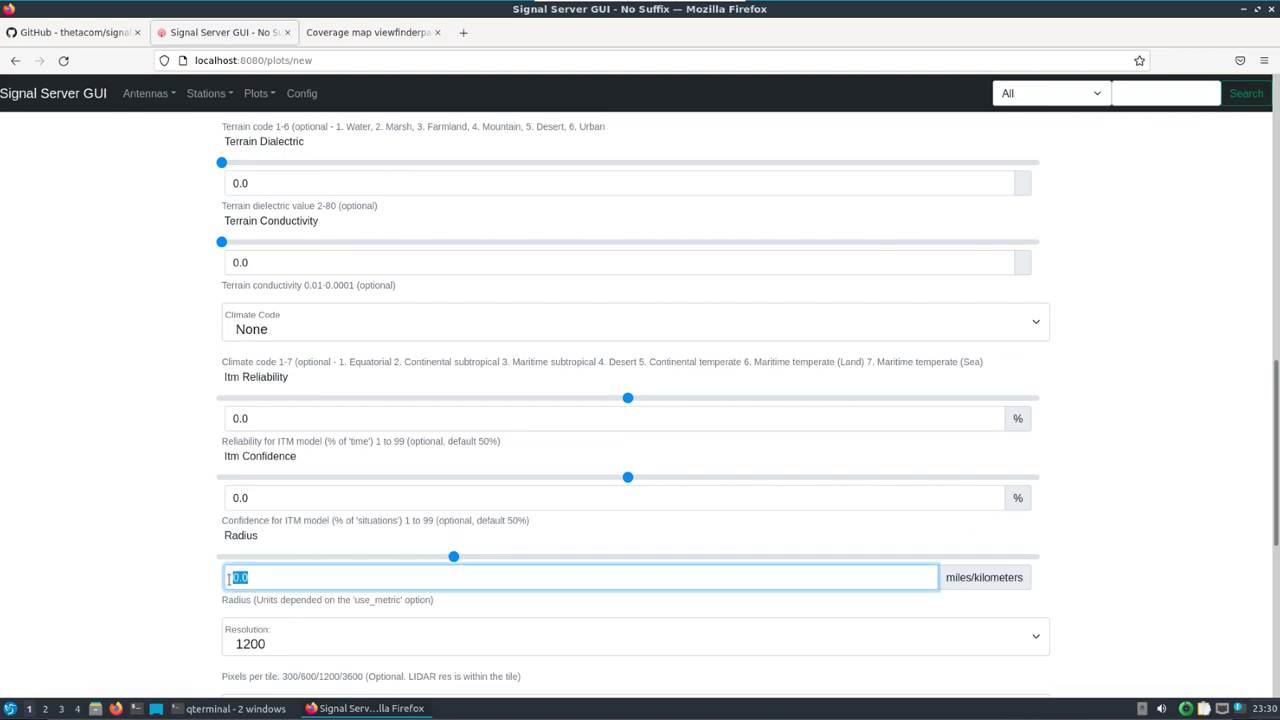
{"action": "type", "text": "30"}
{"action": "left_click", "coordinate": [166, 566]}
Keep the plot's resolution at 1200 pixels per tile and set its propagation model to Itm
{"action": "scroll", "coordinate": [205, 592], "scroll_direction": "down", "scroll_amount": 2}
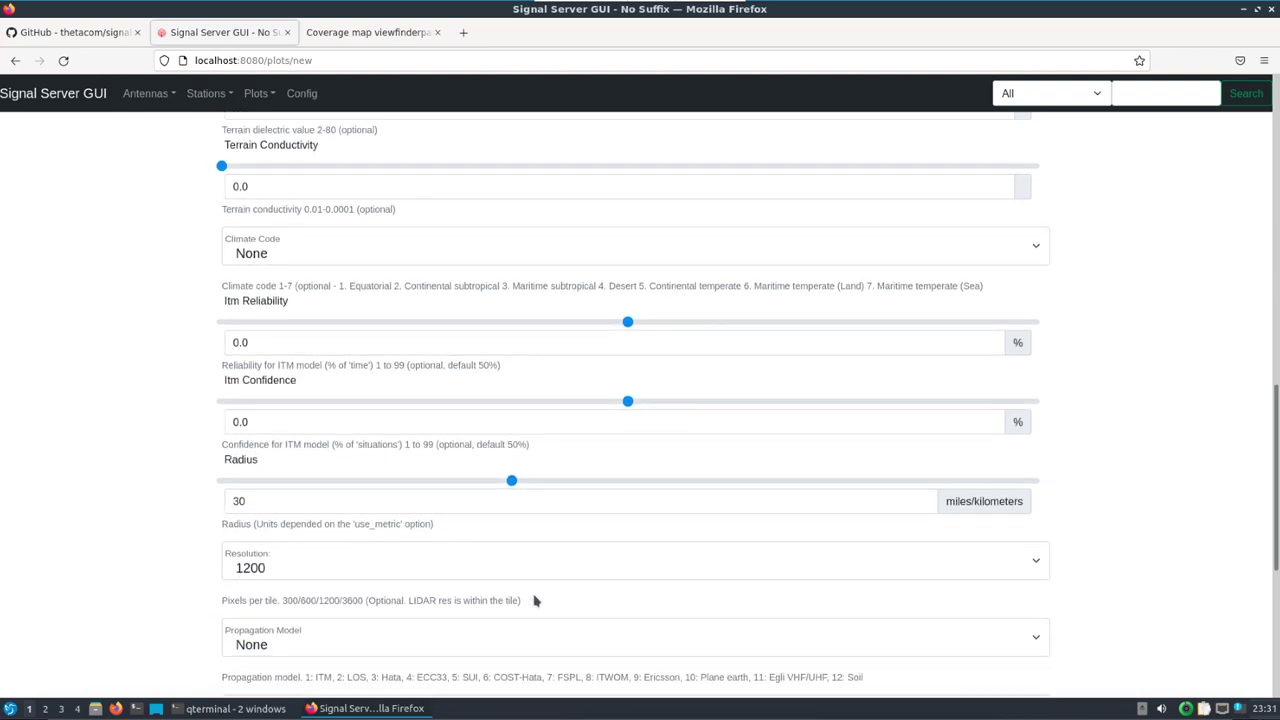
{"action": "left_click", "coordinate": [1021, 568]}
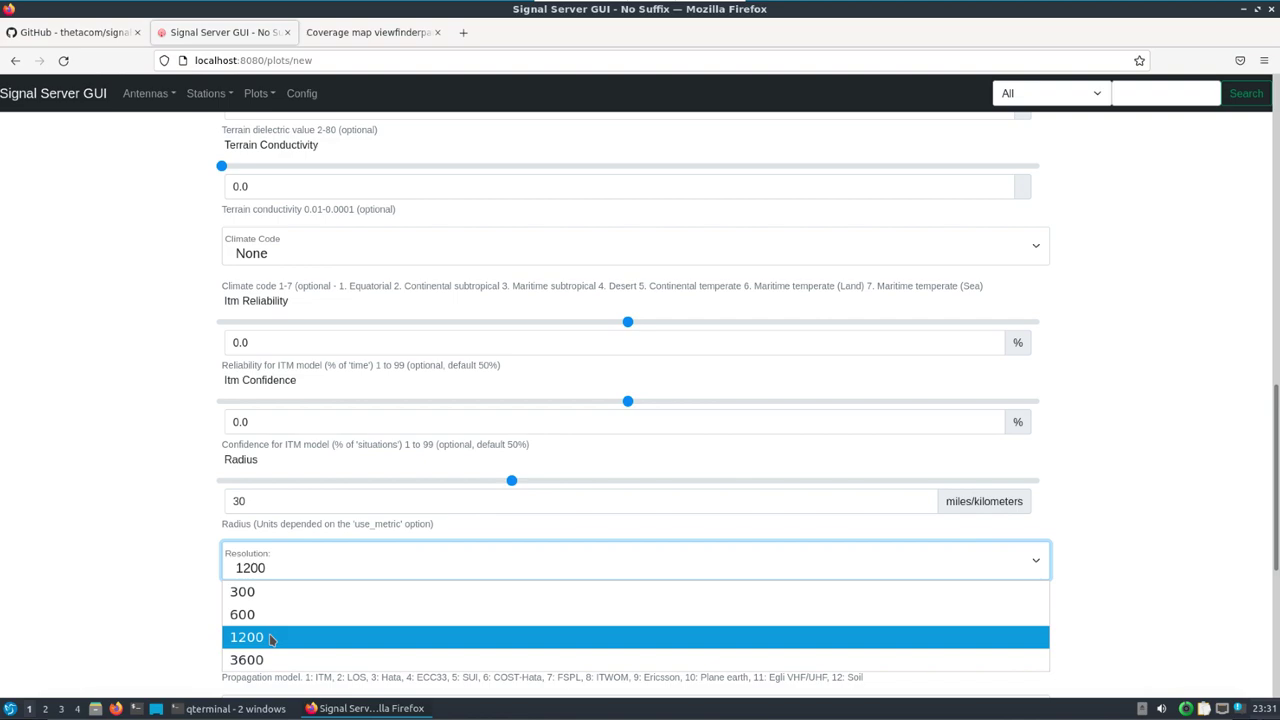
{"action": "left_click", "coordinate": [190, 592]}
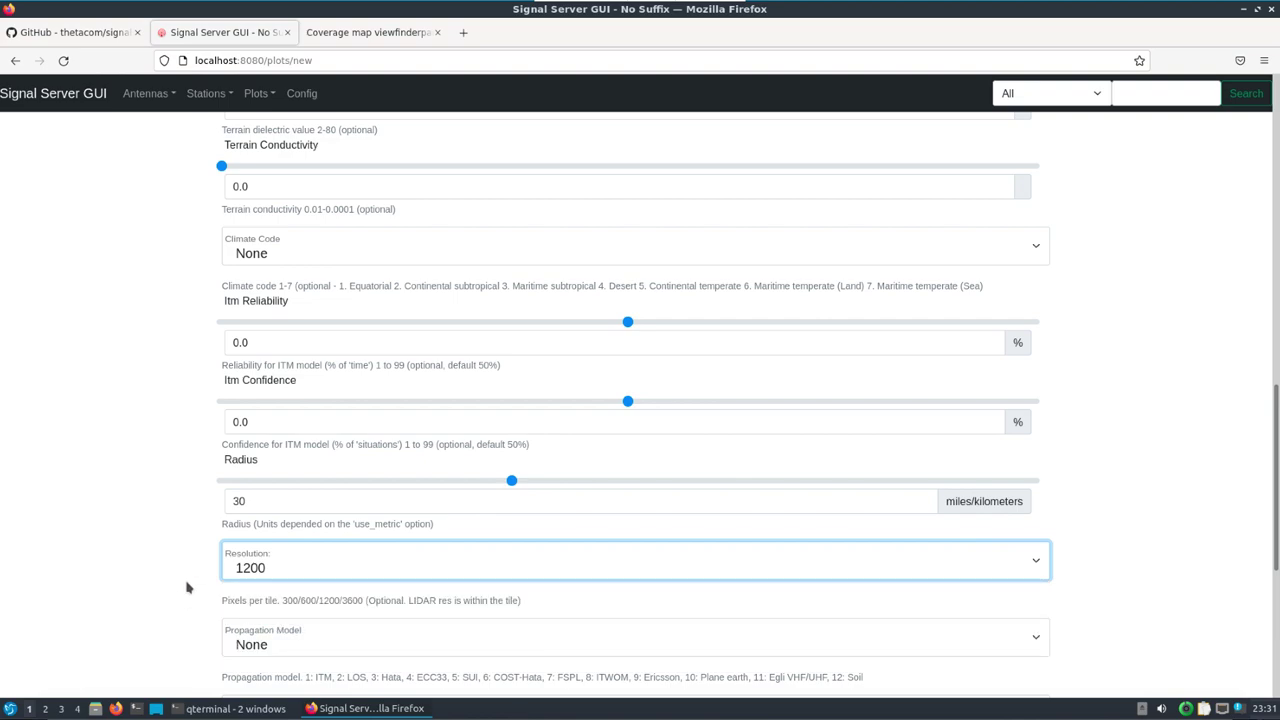
{"action": "scroll", "coordinate": [186, 588], "scroll_direction": "down", "scroll_amount": 3}
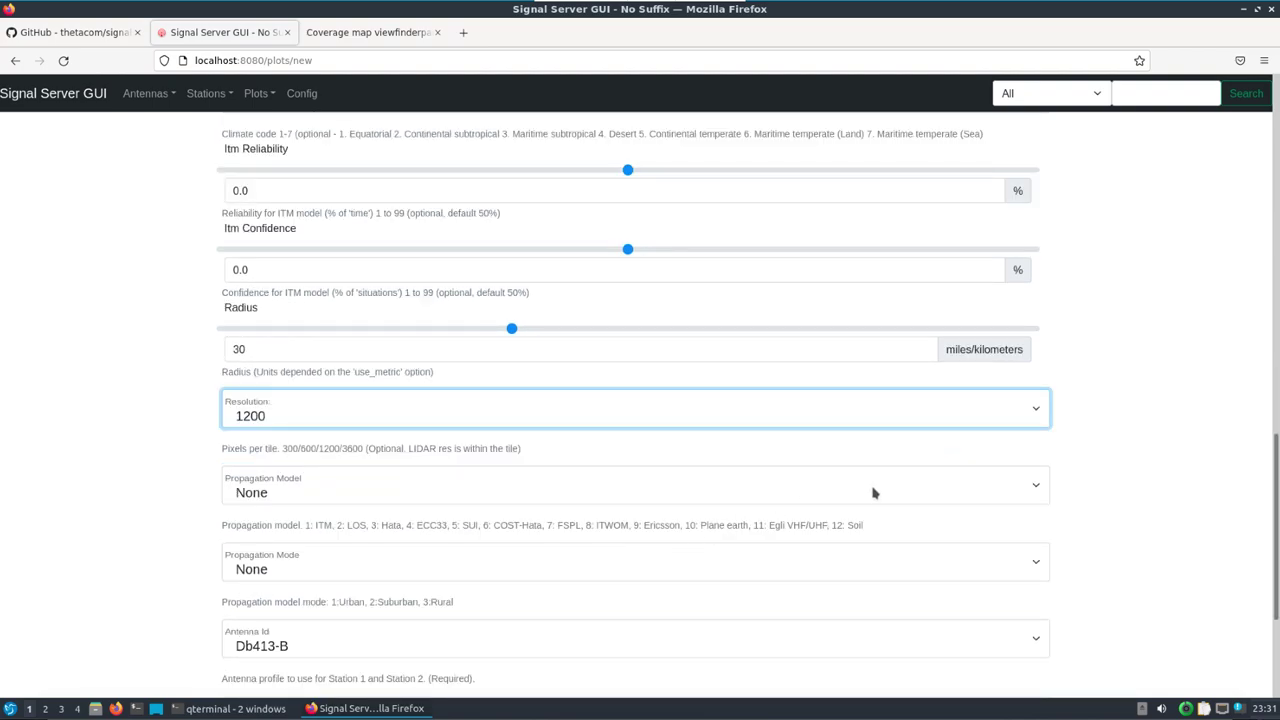
{"action": "left_click", "coordinate": [899, 493]}
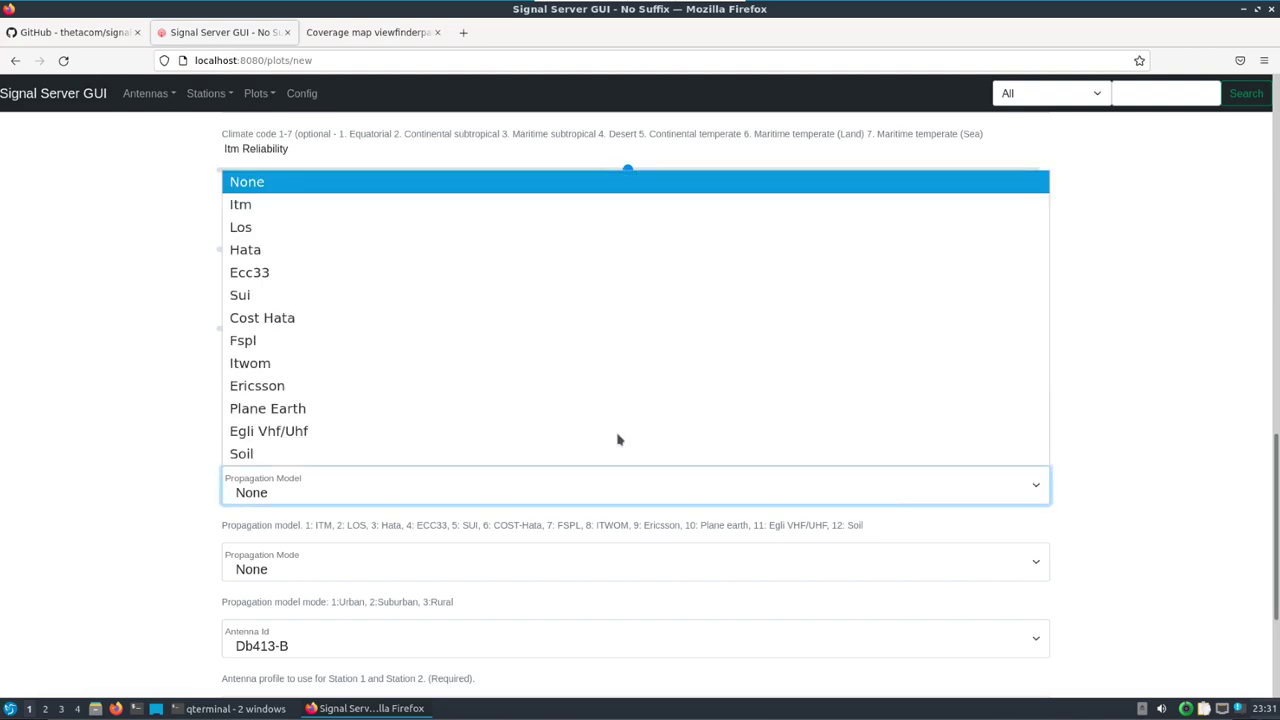
{"action": "left_click", "coordinate": [263, 206]}
{"action": "left_click", "coordinate": [148, 523]}
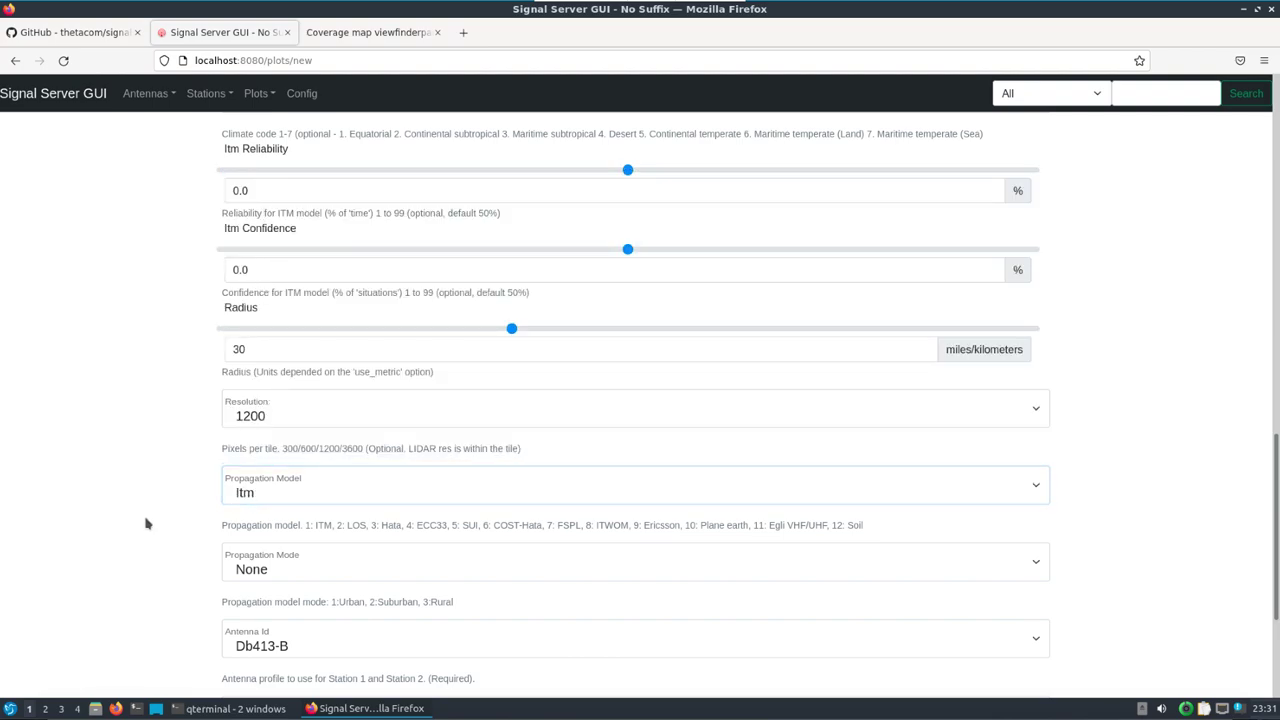
Choose the Generic Dipole antenna for the plot, keep Test Station 1 as transmitter, and submit the plot
{"action": "scroll", "coordinate": [163, 519], "scroll_direction": "down", "scroll_amount": 1}
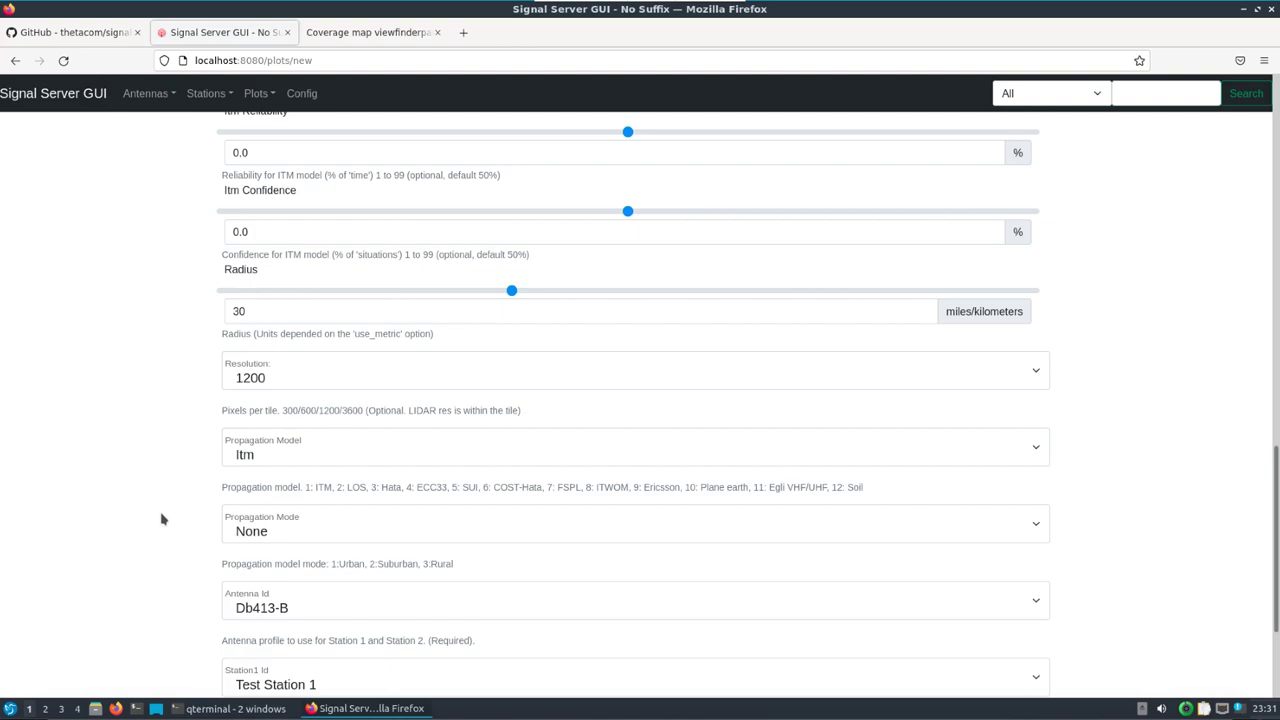
{"action": "scroll", "coordinate": [163, 519], "scroll_direction": "down", "scroll_amount": 1}
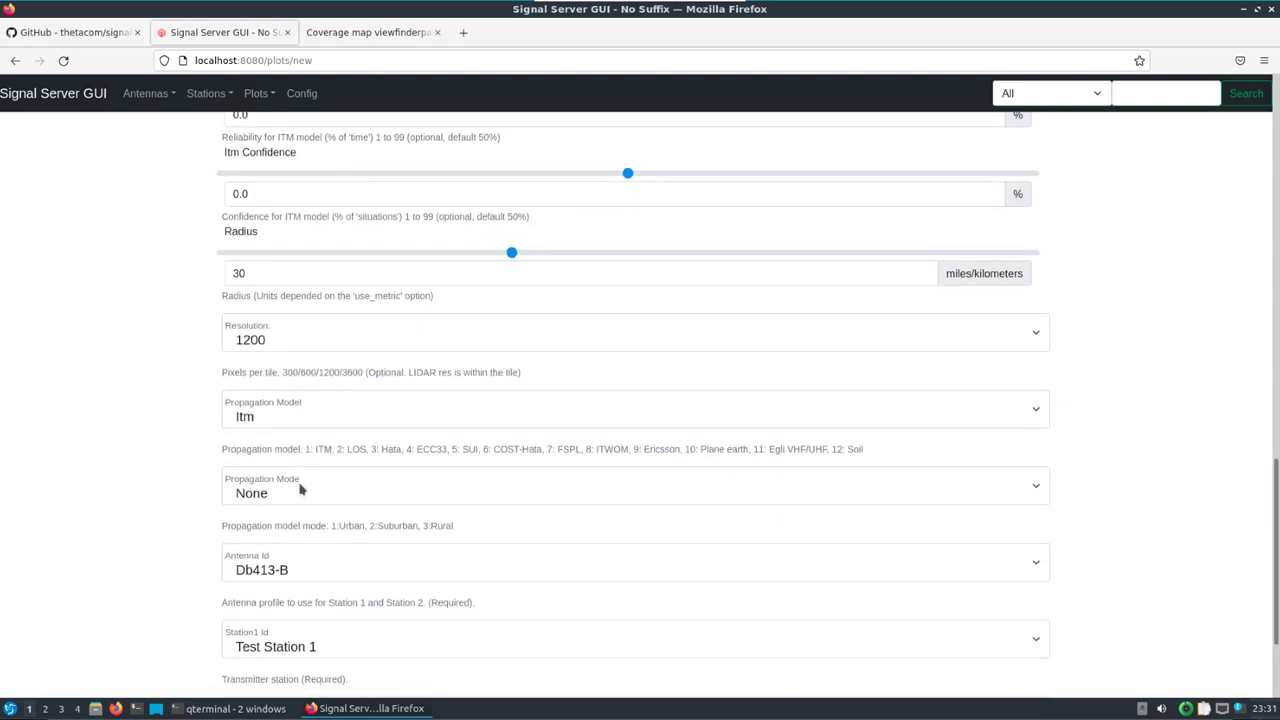
{"action": "left_click", "coordinate": [317, 569]}
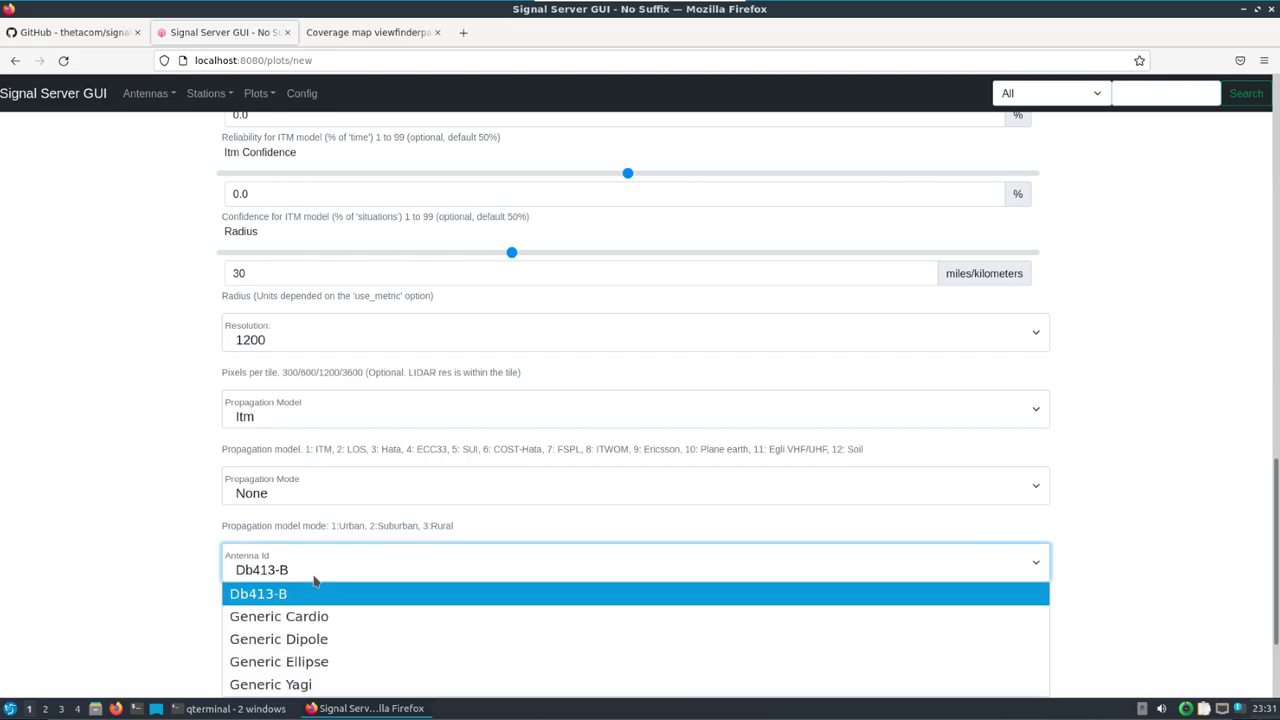
{"action": "left_click", "coordinate": [311, 643]}
{"action": "scroll", "coordinate": [165, 598], "scroll_direction": "down", "scroll_amount": 3}
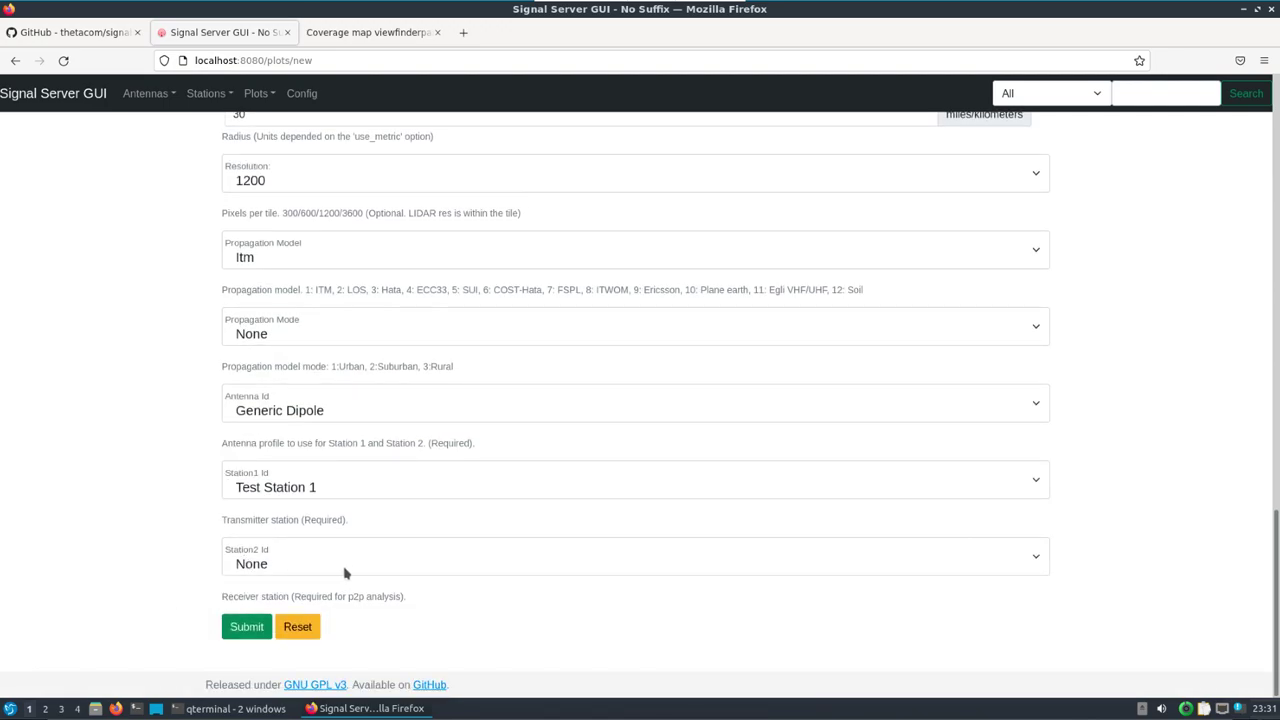
{"action": "left_click", "coordinate": [244, 630]}
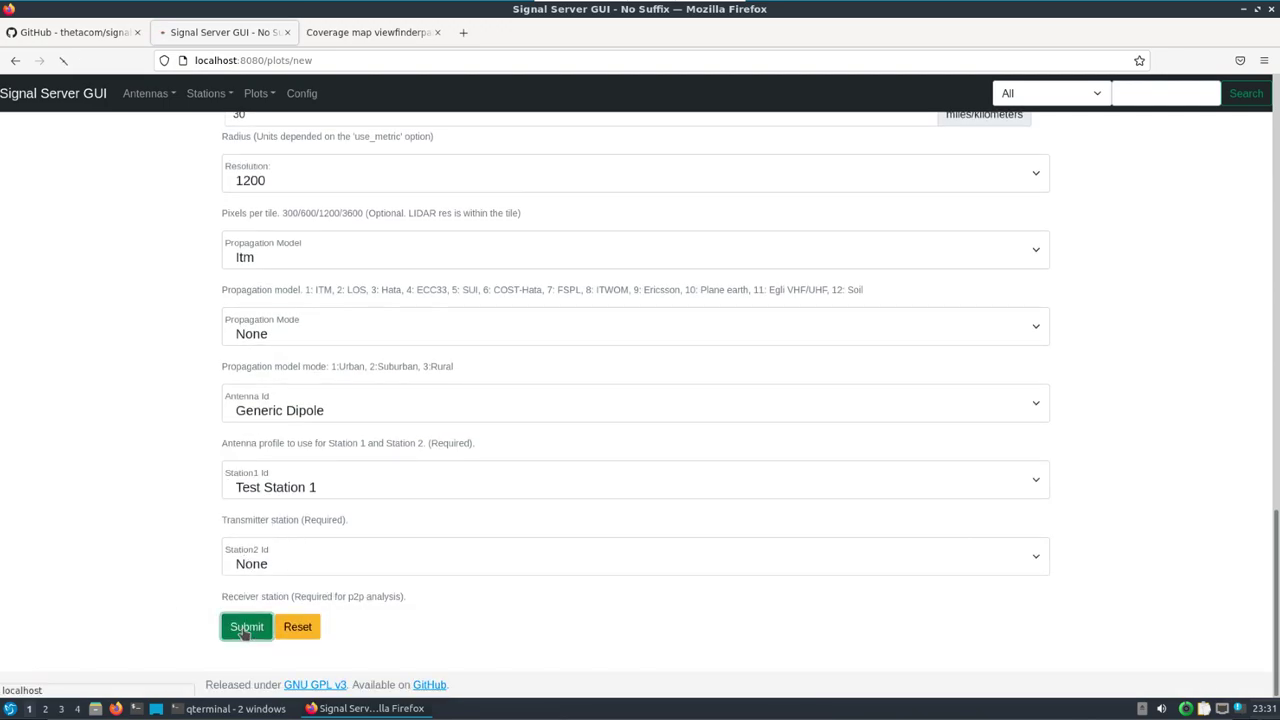
Open the list of all plots and generate the files for Test Station Plot
{"action": "left_click", "coordinate": [254, 93]}
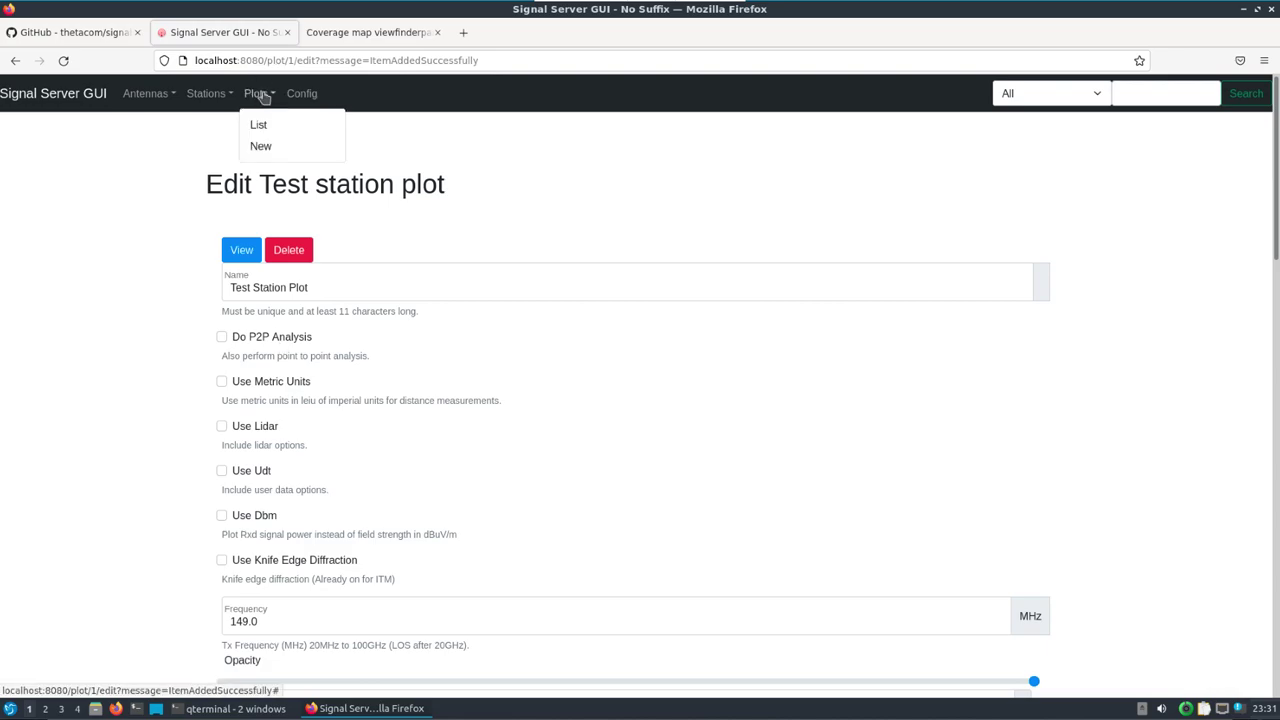
{"action": "left_click", "coordinate": [257, 126]}
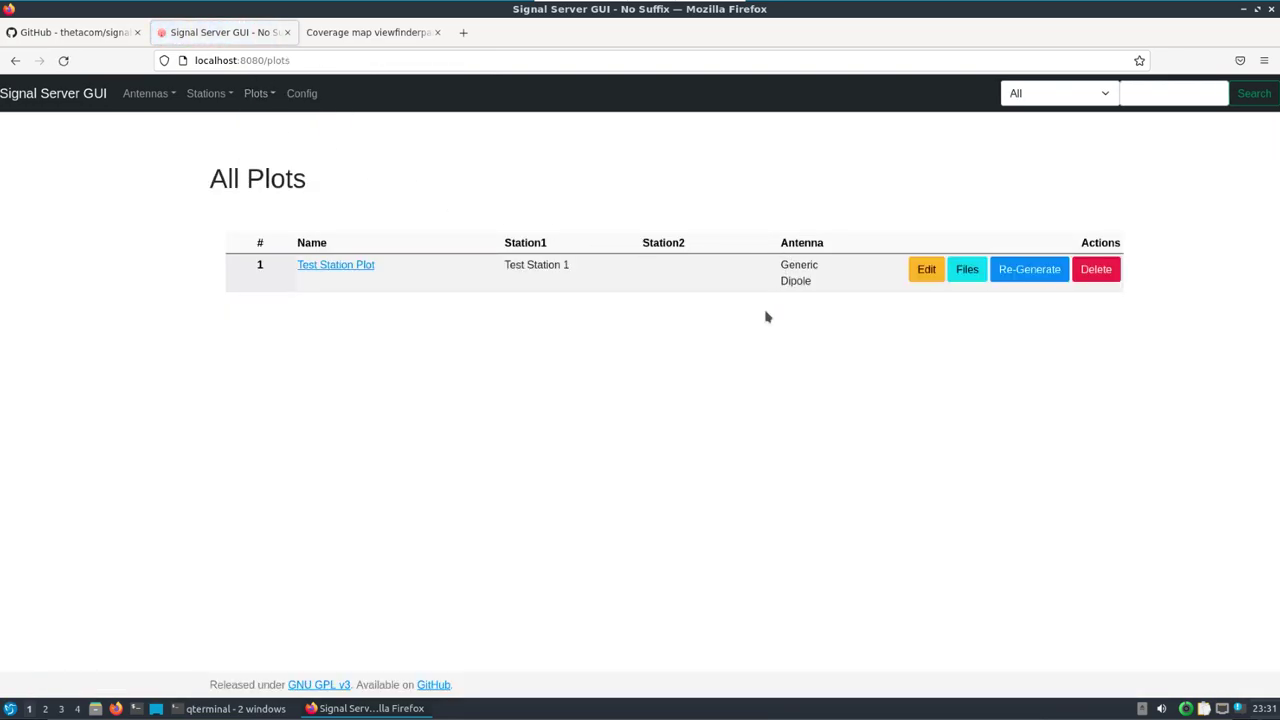
{"action": "left_click", "coordinate": [1088, 96]}
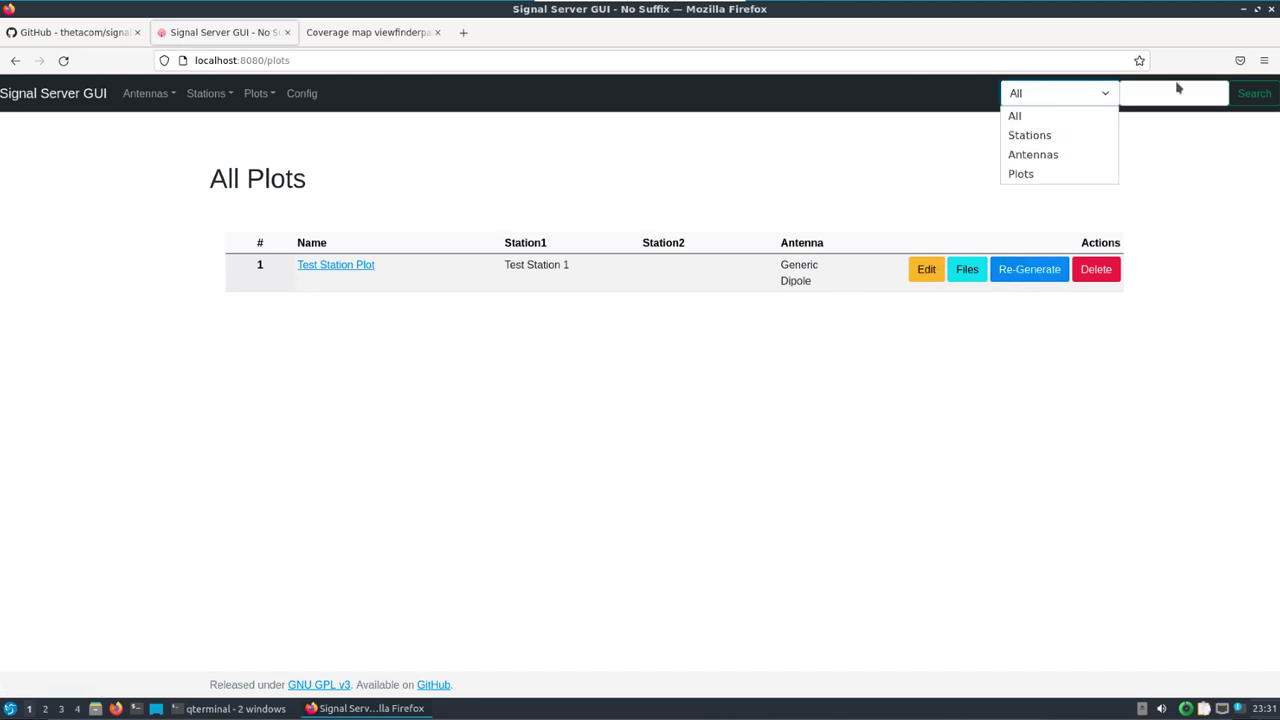
{"action": "left_click", "coordinate": [1177, 185]}
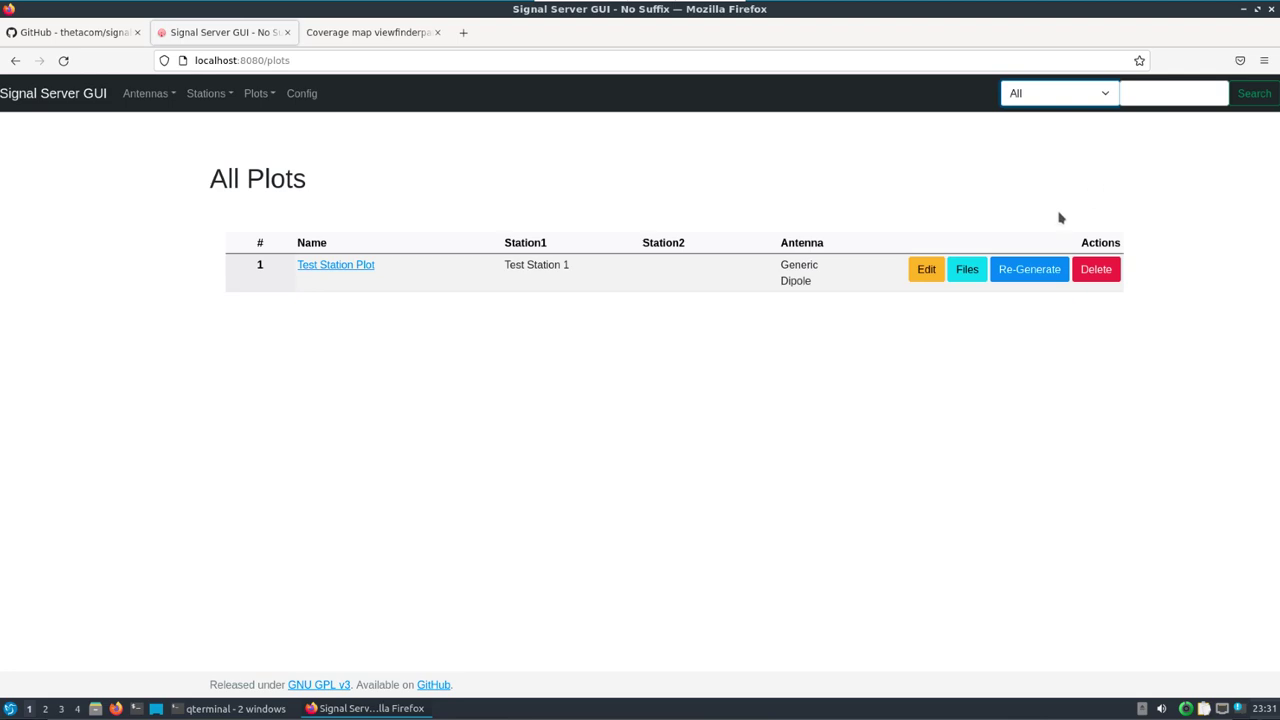
{"action": "left_click", "coordinate": [968, 272]}
Check the plot generation log in the signalserver_gui terminal window and return to Firefox
{"action": "left_click", "coordinate": [258, 710]}
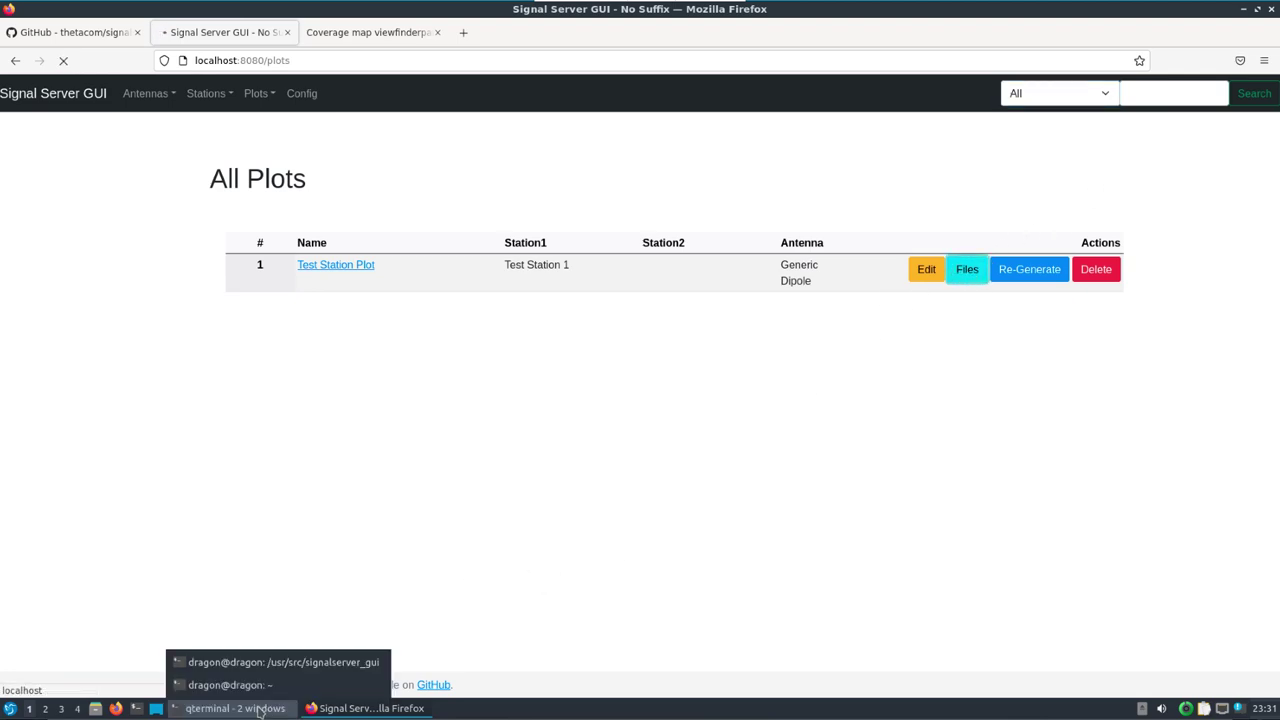
{"action": "left_click", "coordinate": [283, 662]}
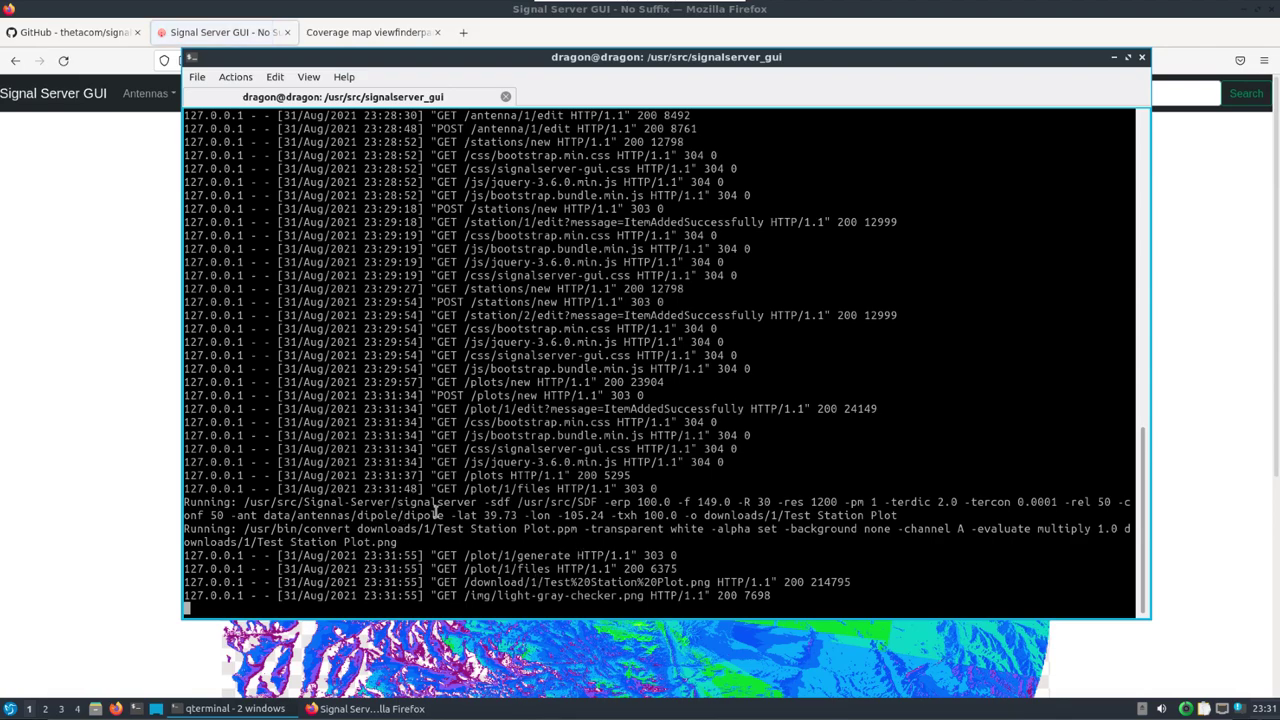
{"action": "left_click", "coordinate": [78, 453]}
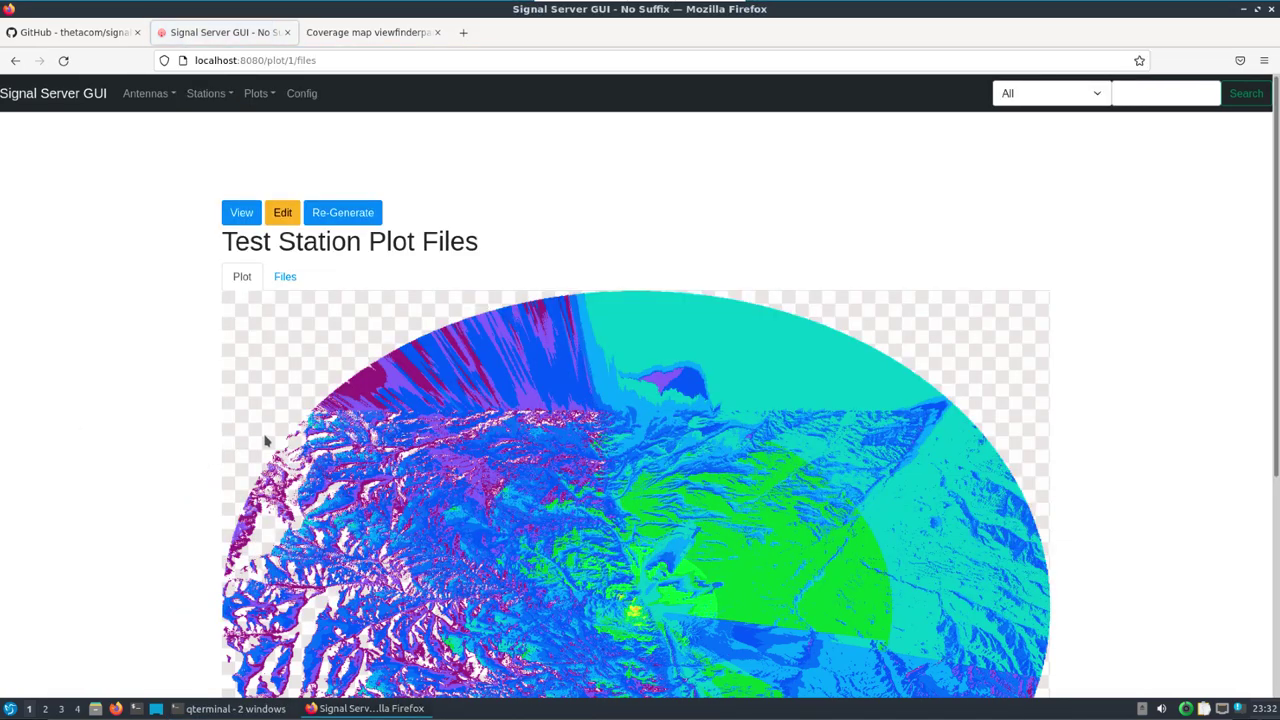
Examine the generated coverage image of Test Station Plot, its file list and its parameter table
{"action": "left_click_drag", "start_coordinate": [1271, 206], "coordinate": [1229, 223]}
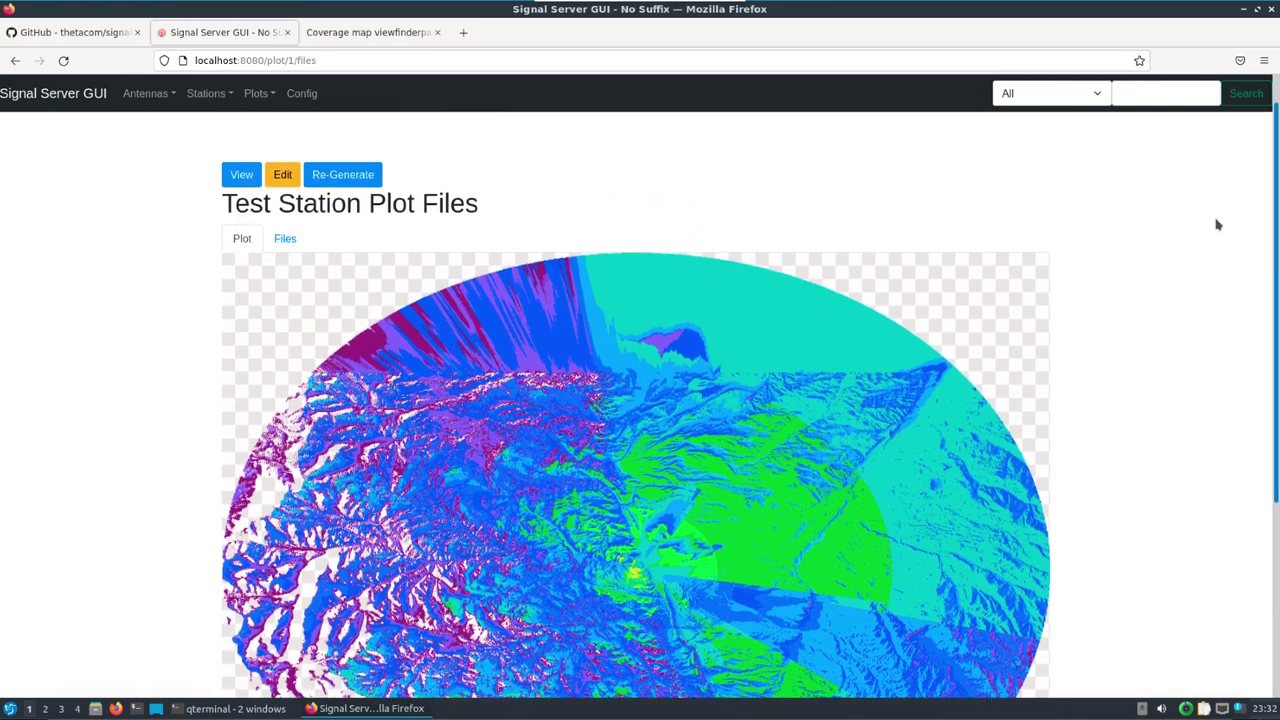
{"action": "left_click", "coordinate": [283, 241]}
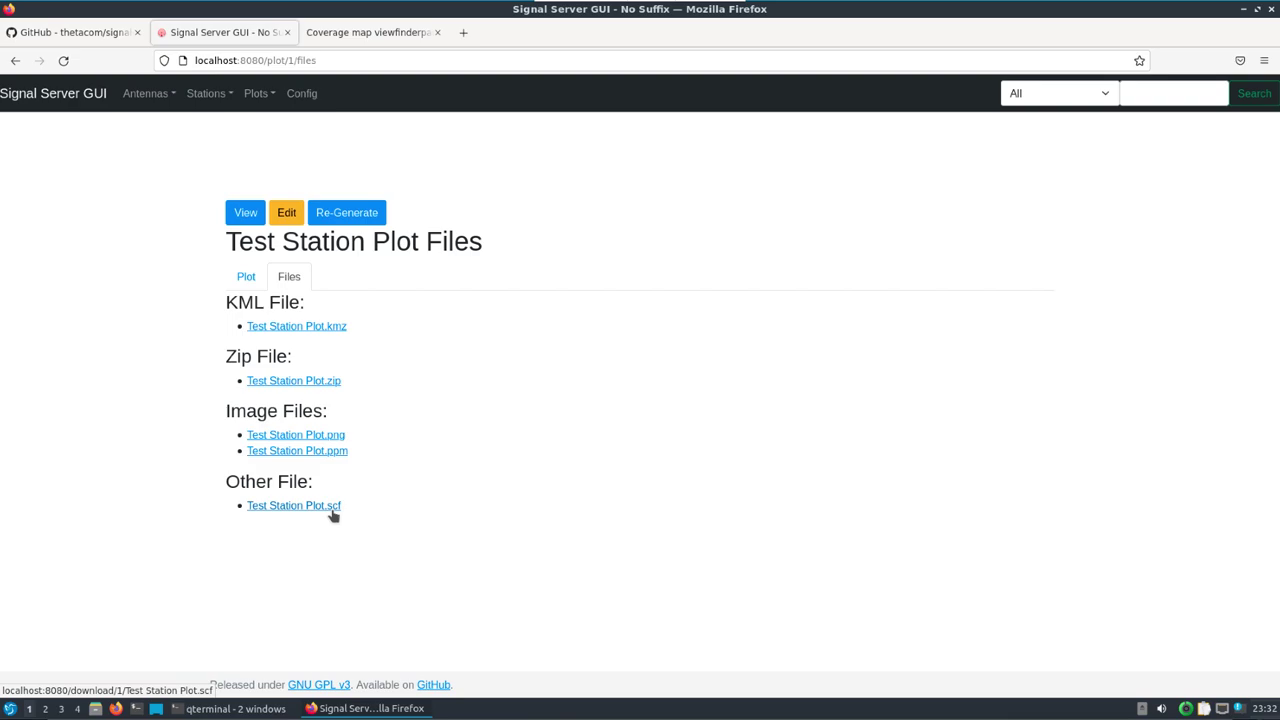
{"action": "left_click", "coordinate": [245, 212]}
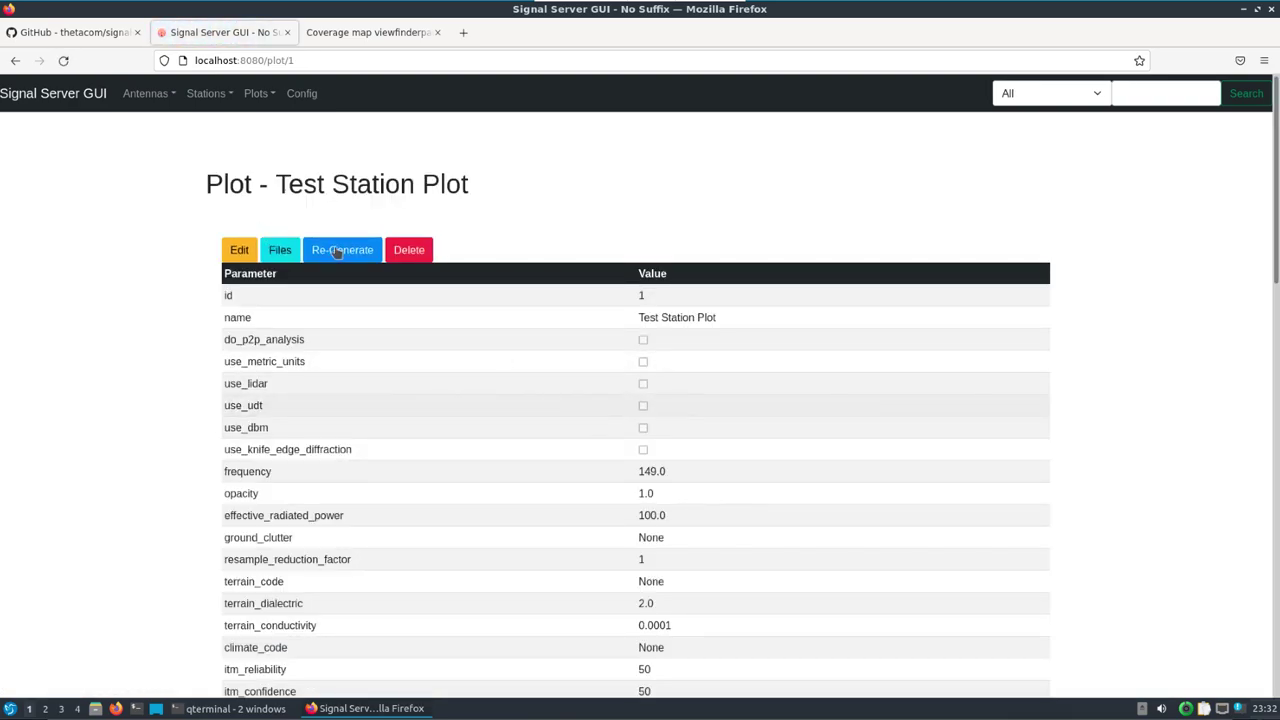
{"action": "left_click", "coordinate": [282, 258]}
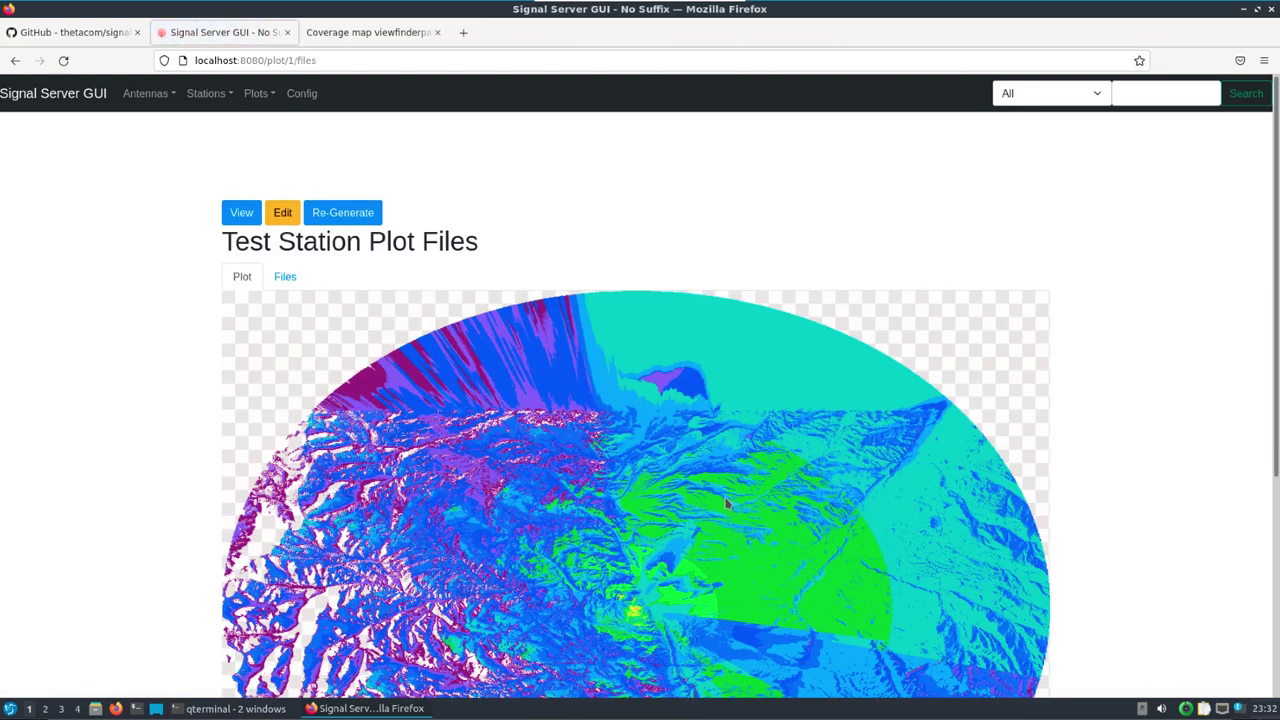
{"action": "left_click_drag", "start_coordinate": [1274, 289], "coordinate": [1272, 373]}
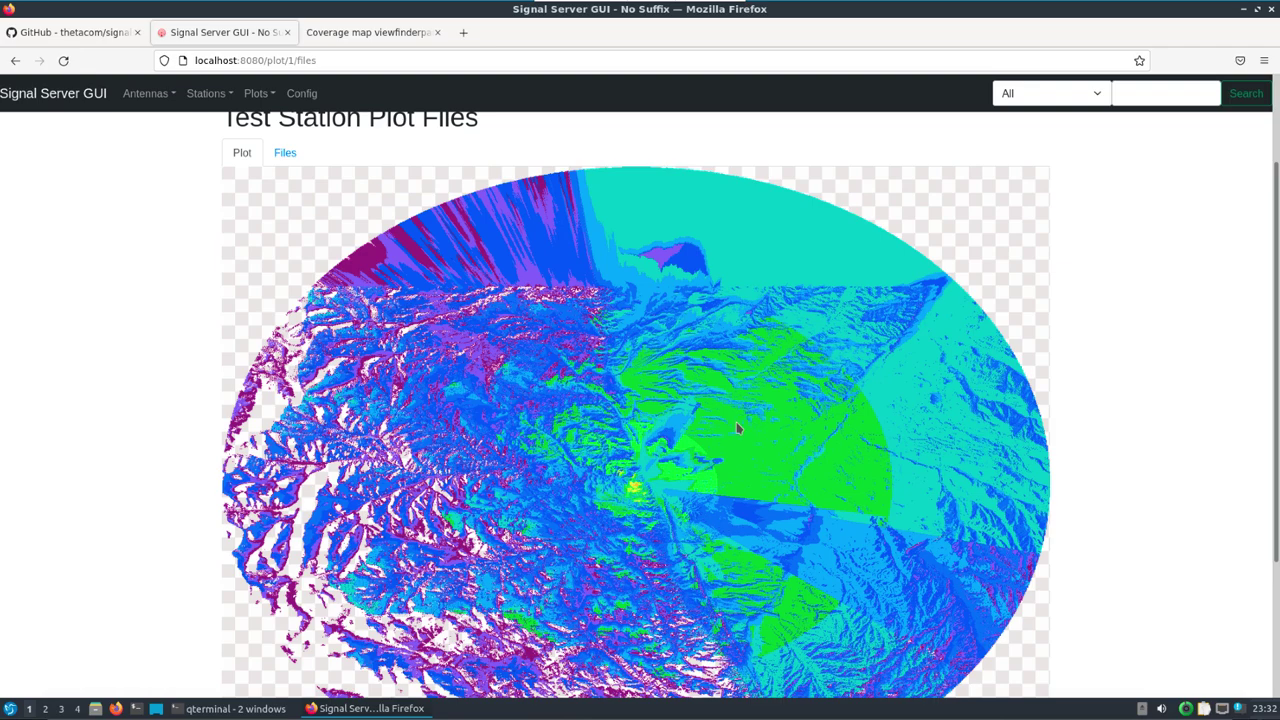
{"action": "left_click_drag", "start_coordinate": [1270, 268], "coordinate": [749, 223]}
Download Test Station Plot.kmz from the plot's files and save it to disk
{"action": "left_click", "coordinate": [280, 276]}
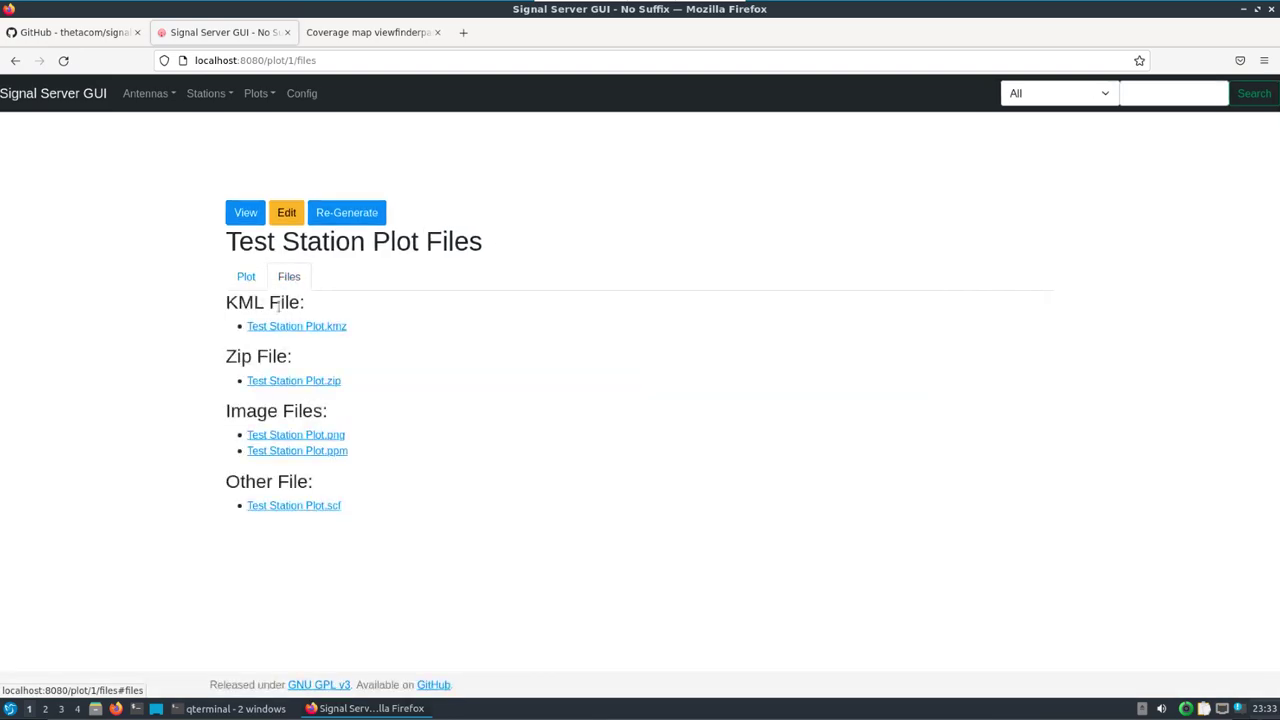
{"action": "left_click", "coordinate": [303, 333]}
{"action": "left_click", "coordinate": [297, 357]}
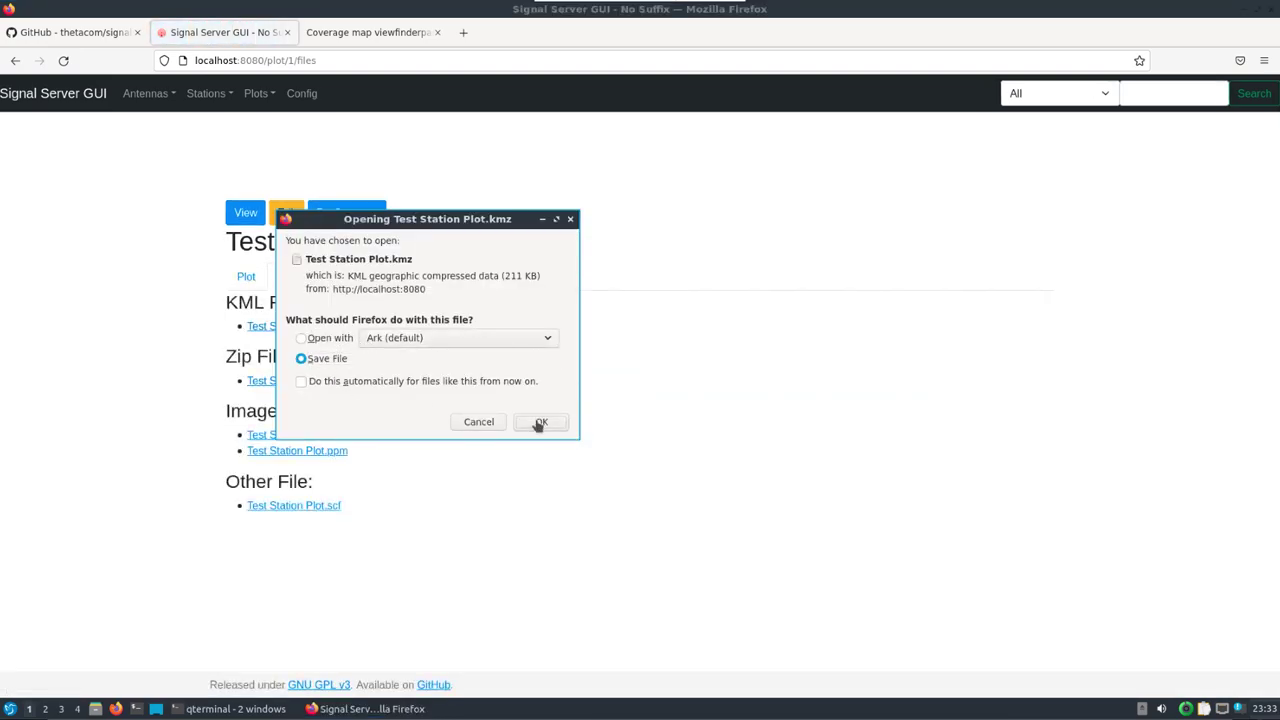
{"action": "left_click", "coordinate": [537, 420]}
Search for google earth in a new browser tab to get to the Google Earth web version
{"action": "left_click", "coordinate": [464, 32]}
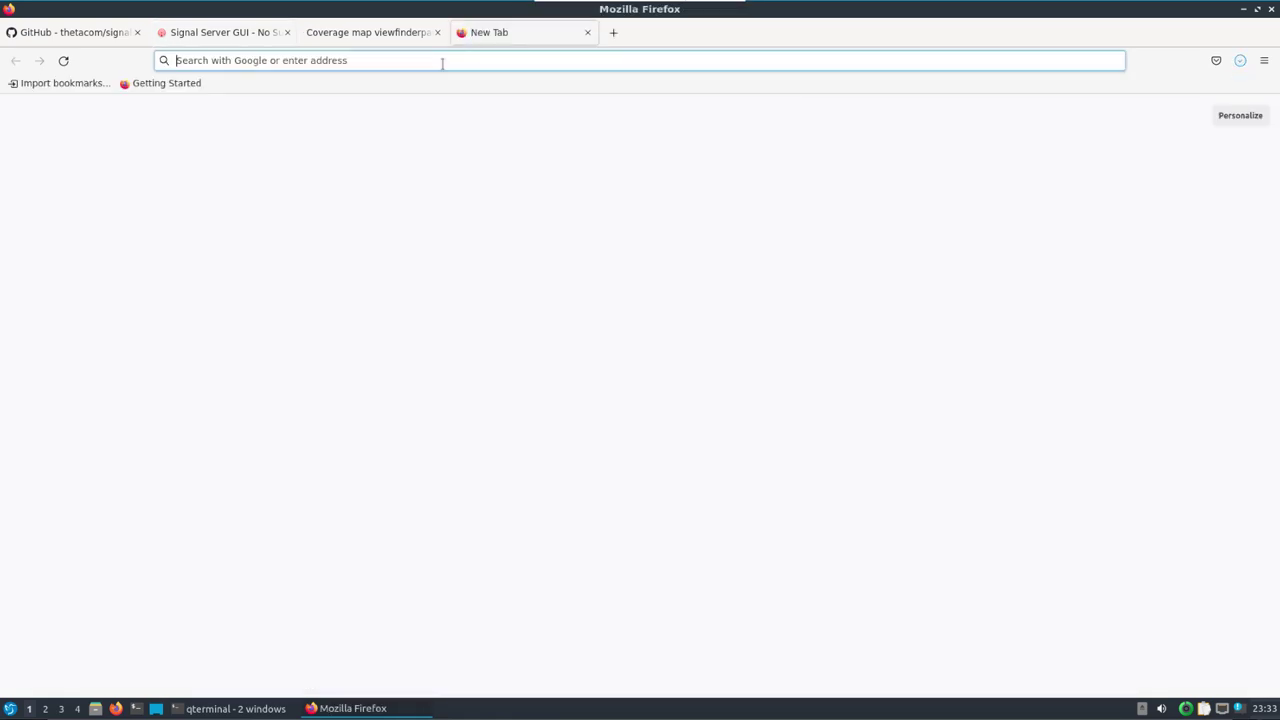
{"action": "type", "text": "google eart"}
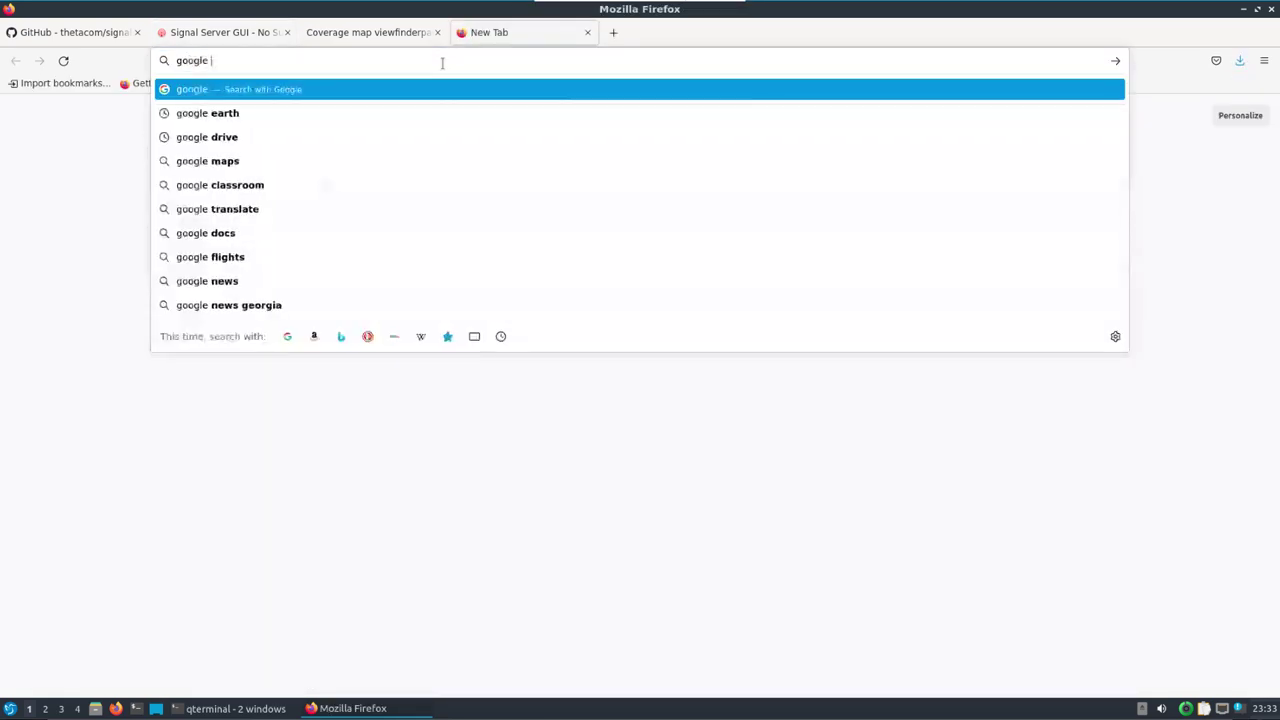
{"action": "type", "text": "h"}
{"action": "key", "text": "Return"}
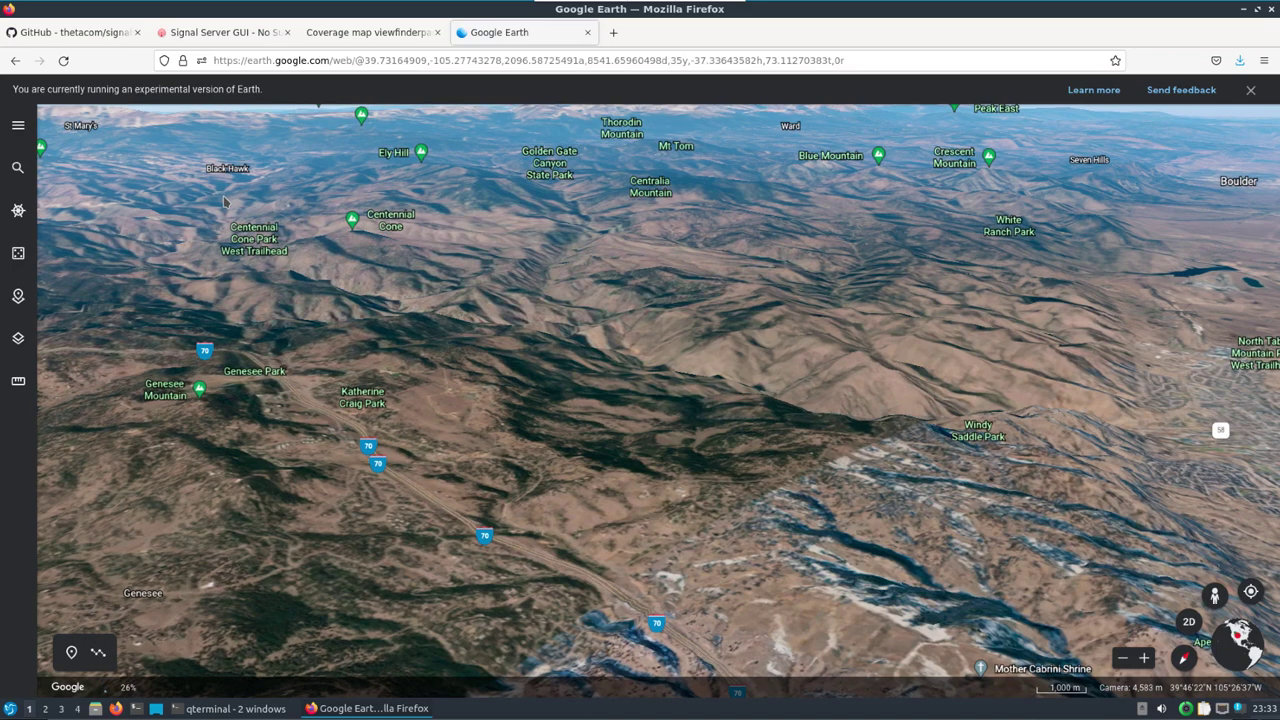
Import Test Station Plot.kmz from the Downloads folder into a Google Earth project
{"action": "left_click", "coordinate": [24, 298]}
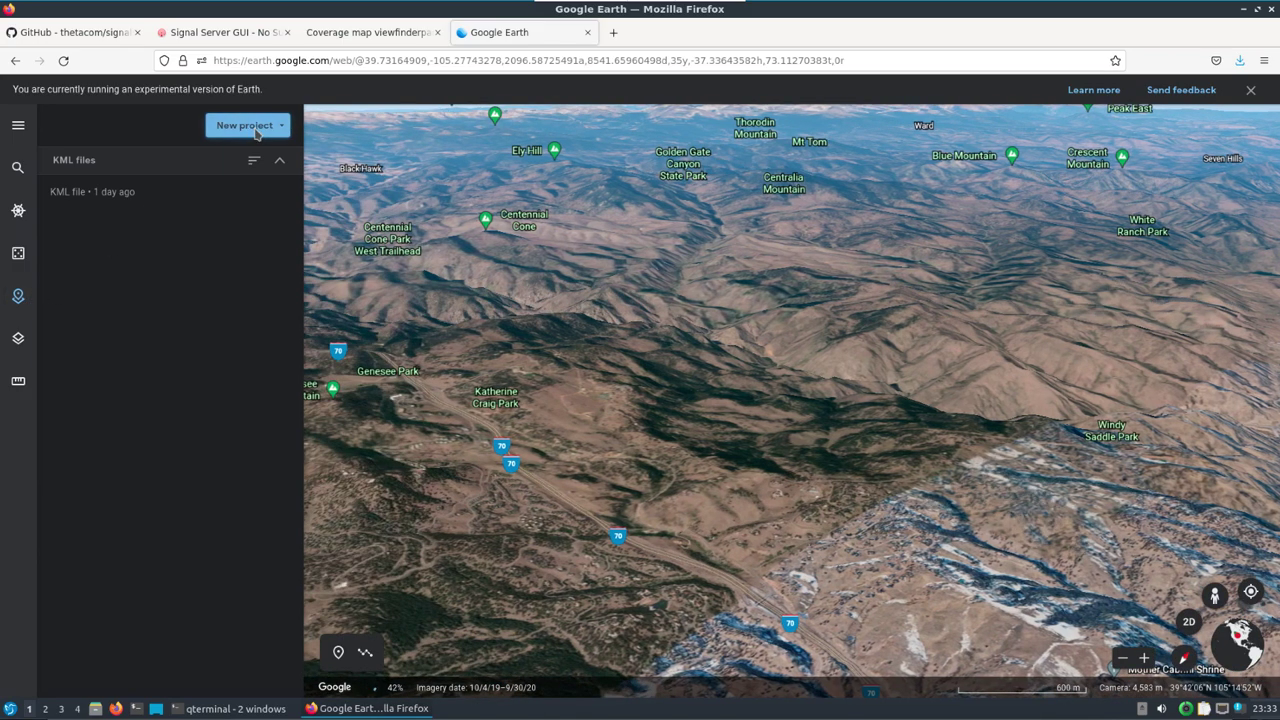
{"action": "left_click", "coordinate": [257, 133]}
{"action": "left_click", "coordinate": [277, 268]}
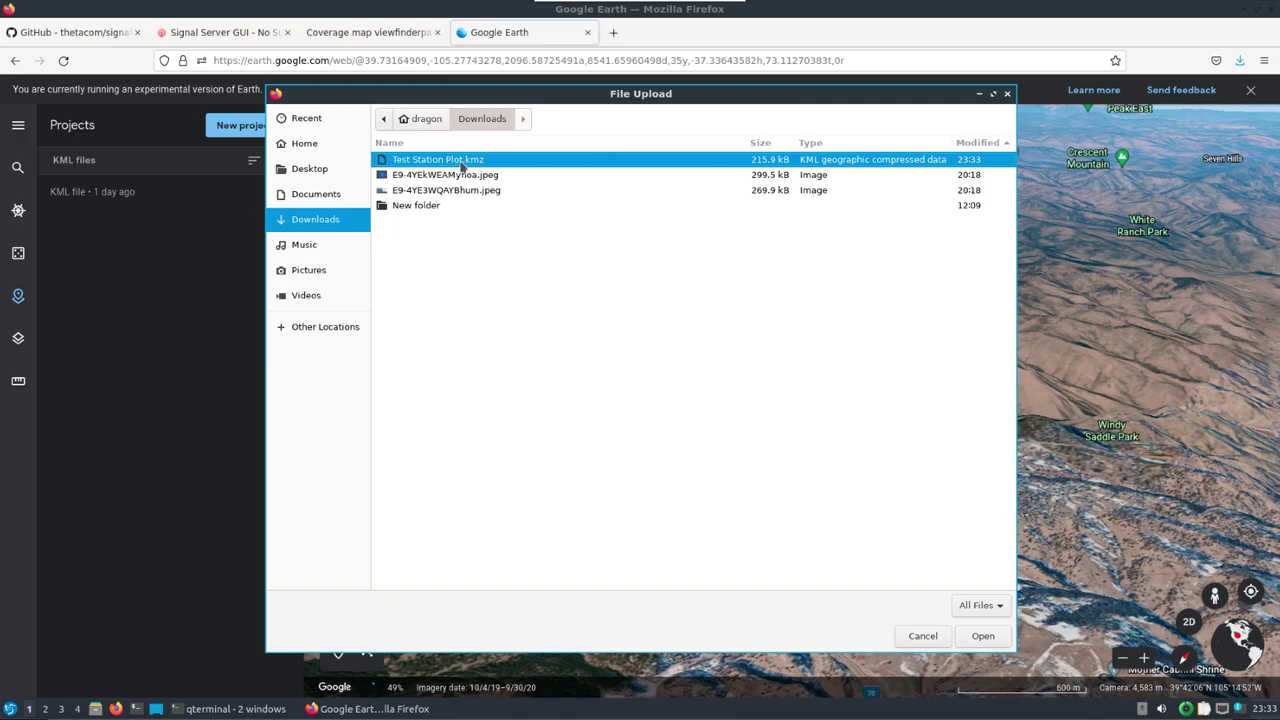
{"action": "double_click", "coordinate": [462, 166]}
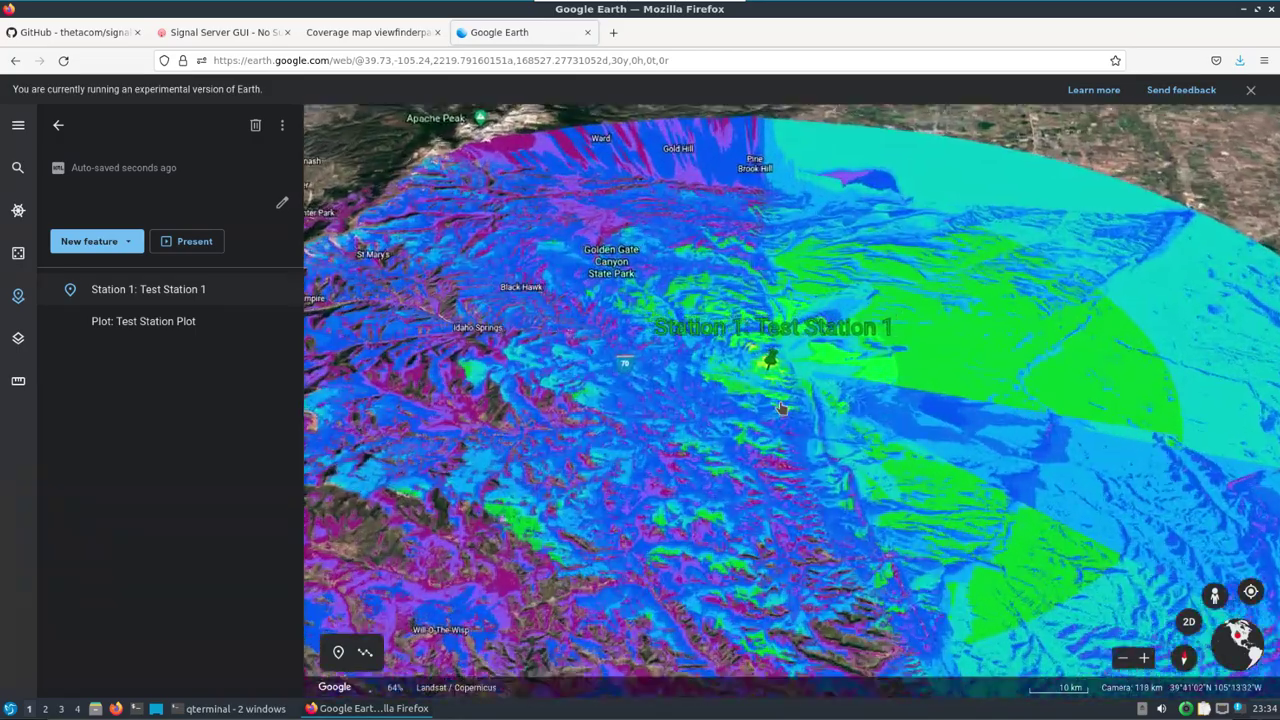
Inspect the Station 1: Test Station 1 placemark and its details up close, and return to the project
{"action": "scroll", "coordinate": [782, 408], "scroll_direction": "up", "scroll_amount": 3}
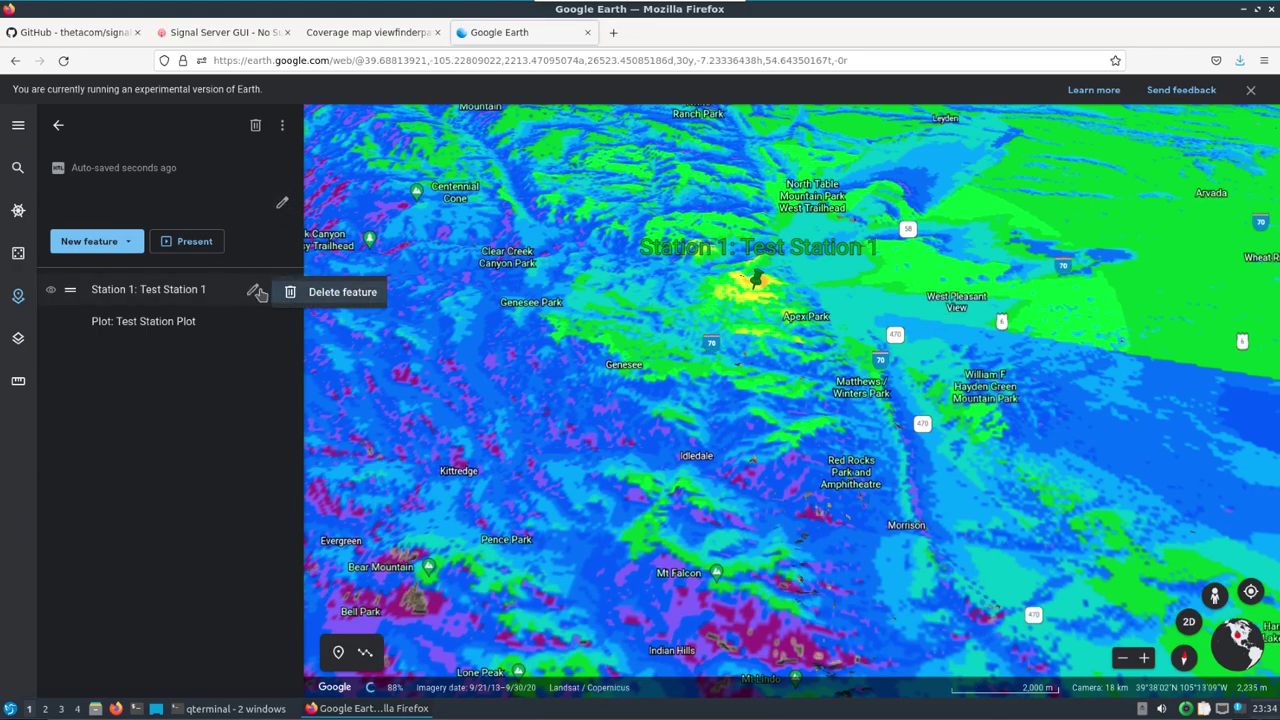
{"action": "left_click", "coordinate": [253, 290]}
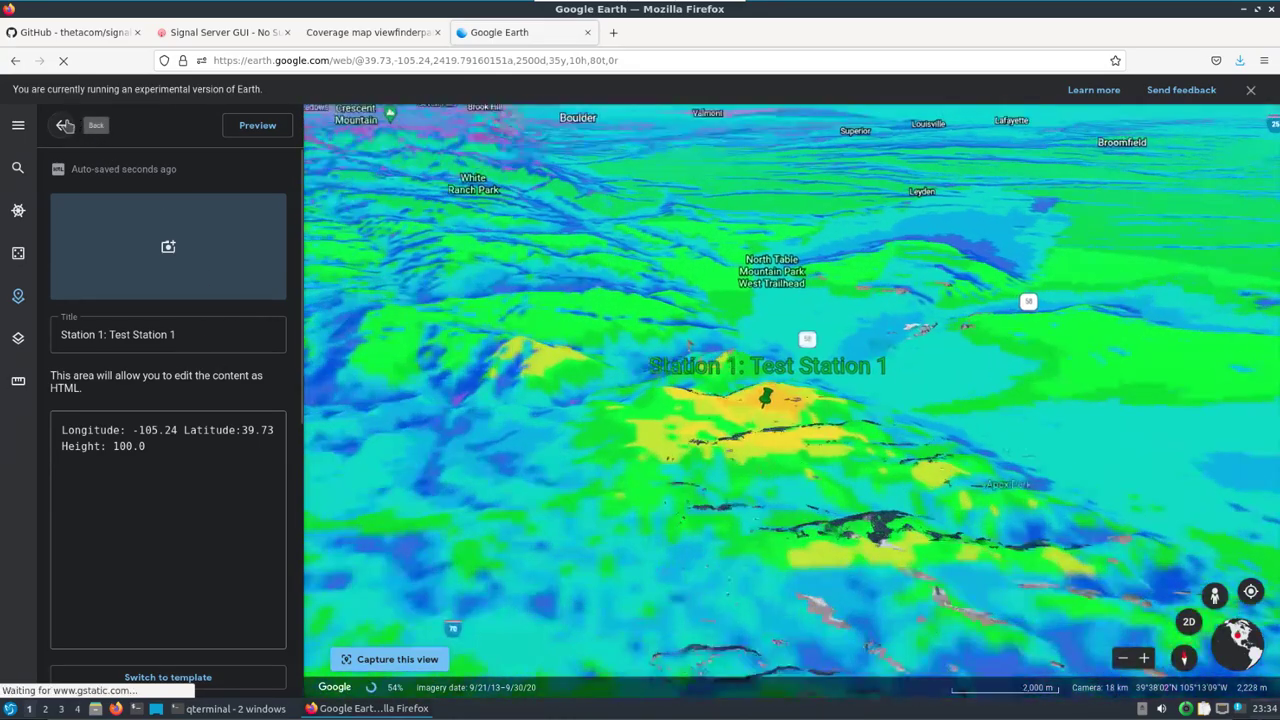
{"action": "left_click", "coordinate": [74, 119]}
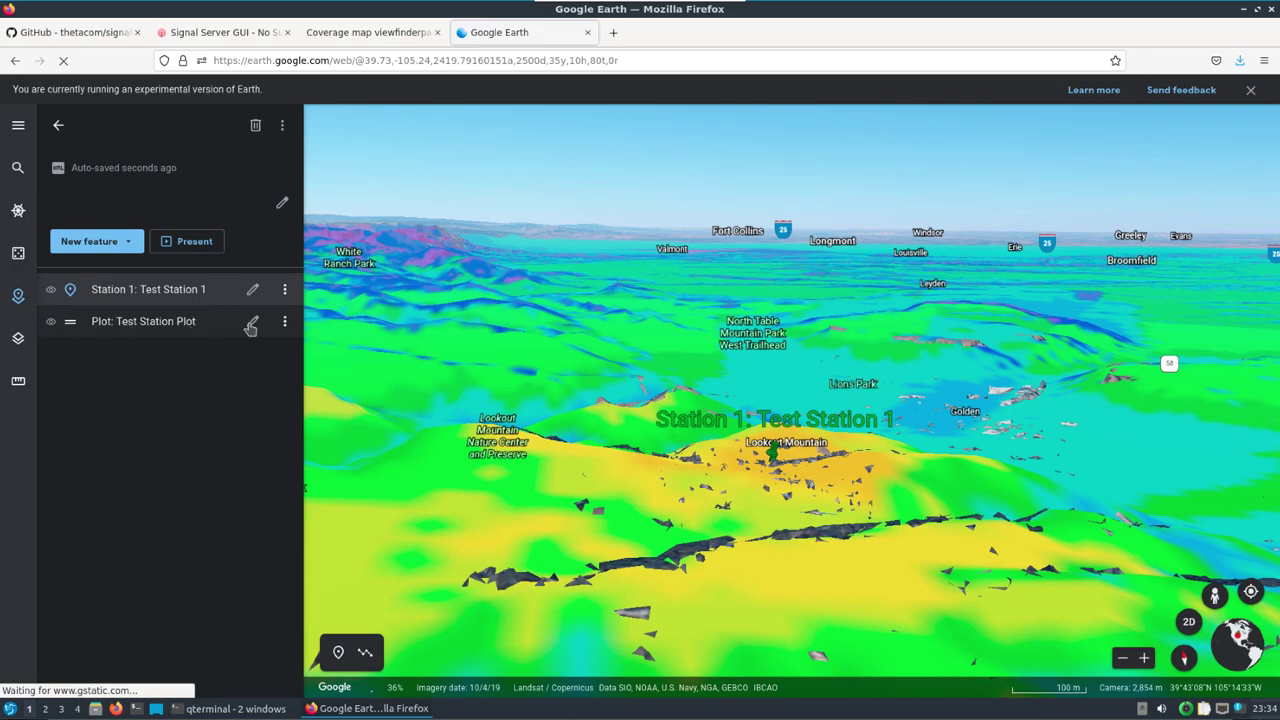
Lower the opacity of the Plot: Test Station Plot overlay to about 60% so the terrain shows through
{"action": "left_click", "coordinate": [284, 322]}
{"action": "left_click", "coordinate": [310, 327]}
{"action": "left_click_drag", "start_coordinate": [179, 350], "coordinate": [138, 351]}
{"action": "scroll", "coordinate": [576, 410], "scroll_direction": "up", "scroll_amount": 2}
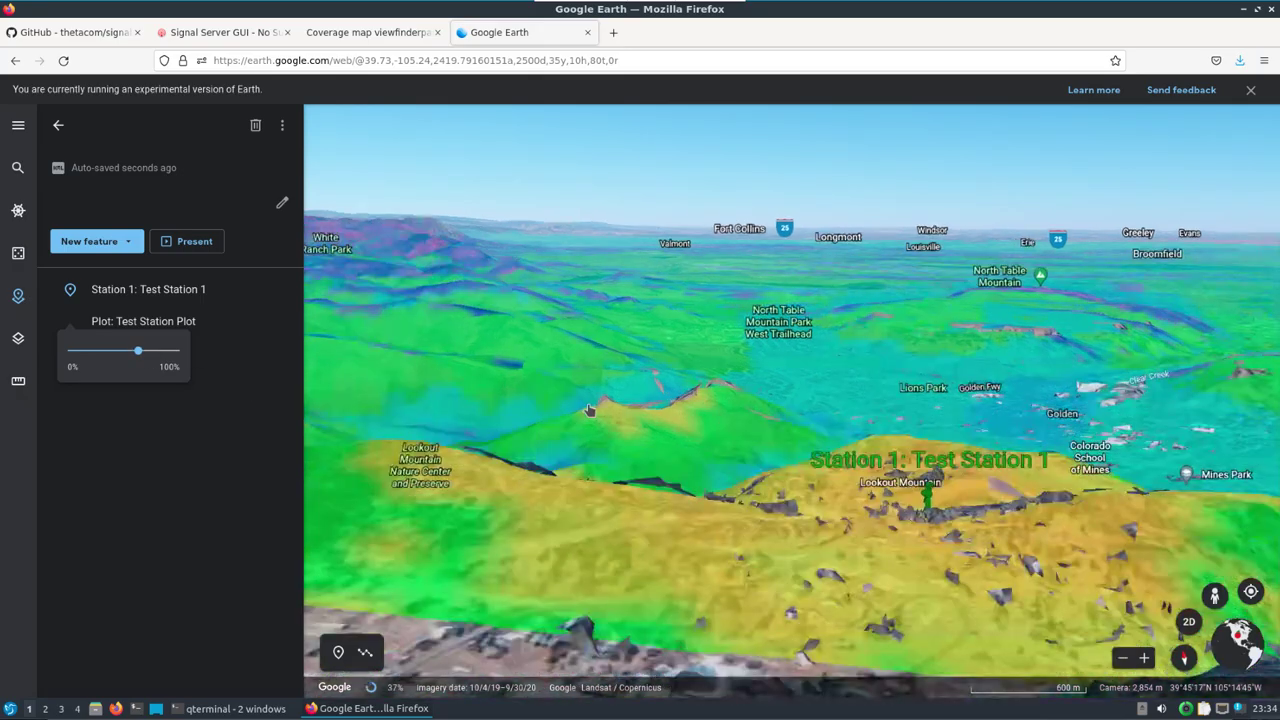
Delete the imported Test Station Plot project from Google Earth after viewing its coverage over the wider area
{"action": "scroll", "coordinate": [589, 410], "scroll_direction": "down", "scroll_amount": 3}
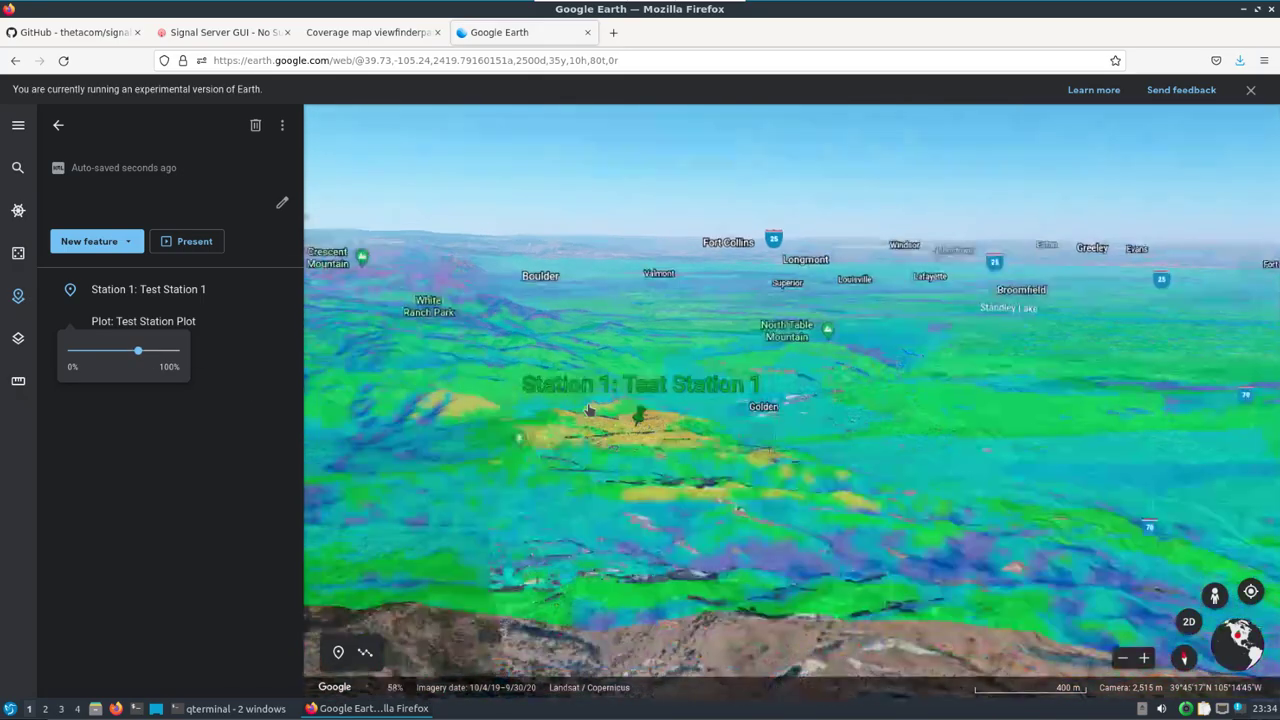
{"action": "scroll", "coordinate": [589, 410], "scroll_direction": "down", "scroll_amount": 3}
{"action": "left_click", "coordinate": [580, 405]}
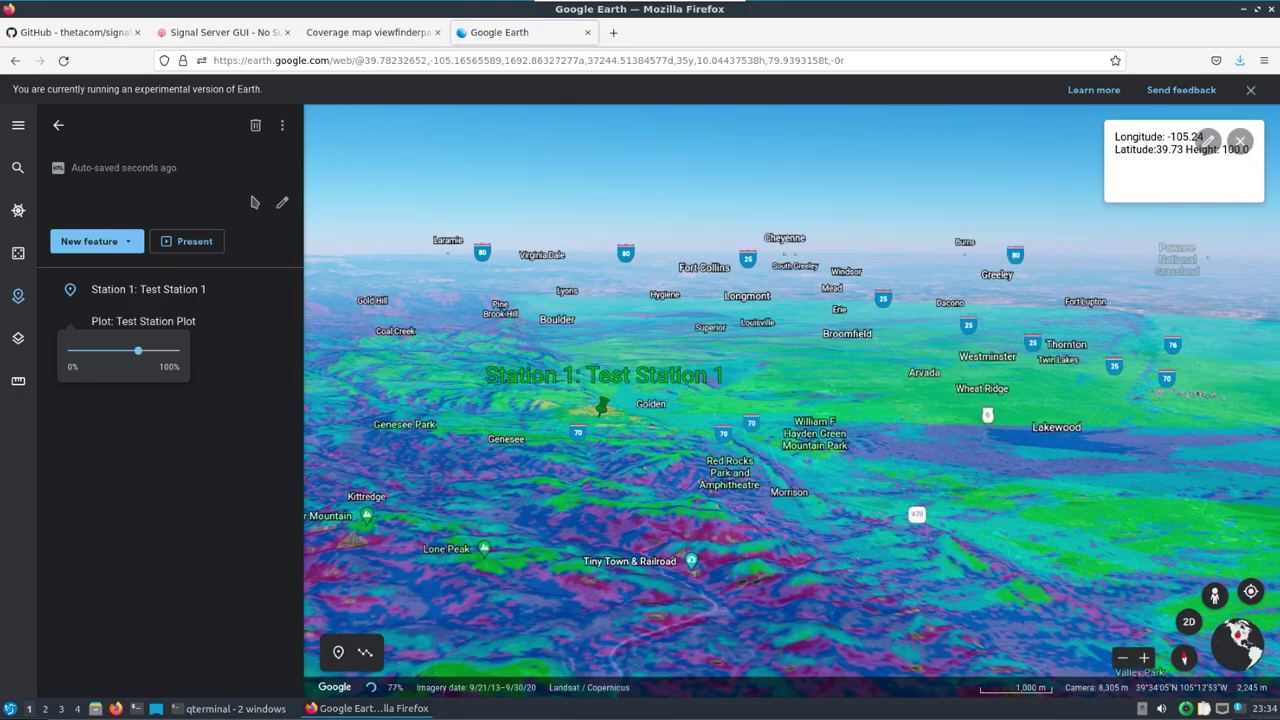
{"action": "left_click", "coordinate": [256, 128]}
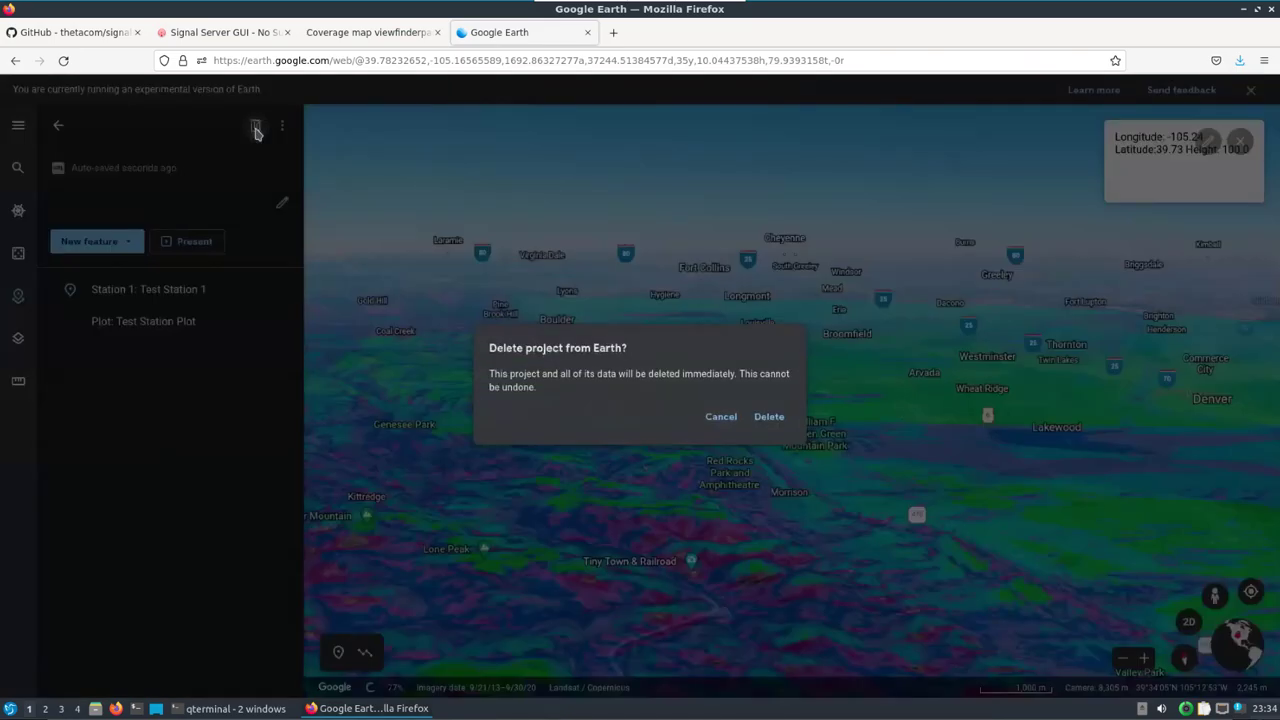
{"action": "left_click", "coordinate": [769, 413]}
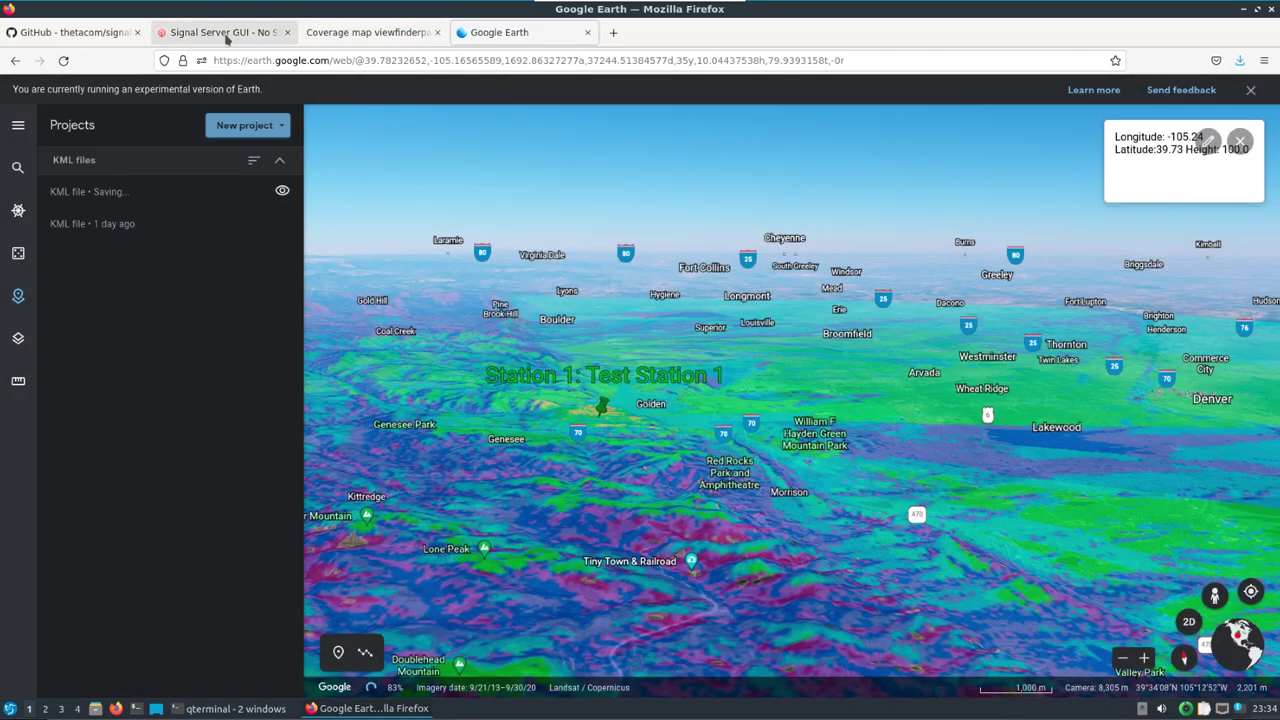
Return to Signal Server GUI and start a new plot named Test Station Plot 2 with P2P analysis enabled
{"action": "left_click", "coordinate": [227, 34]}
{"action": "left_click", "coordinate": [254, 95]}
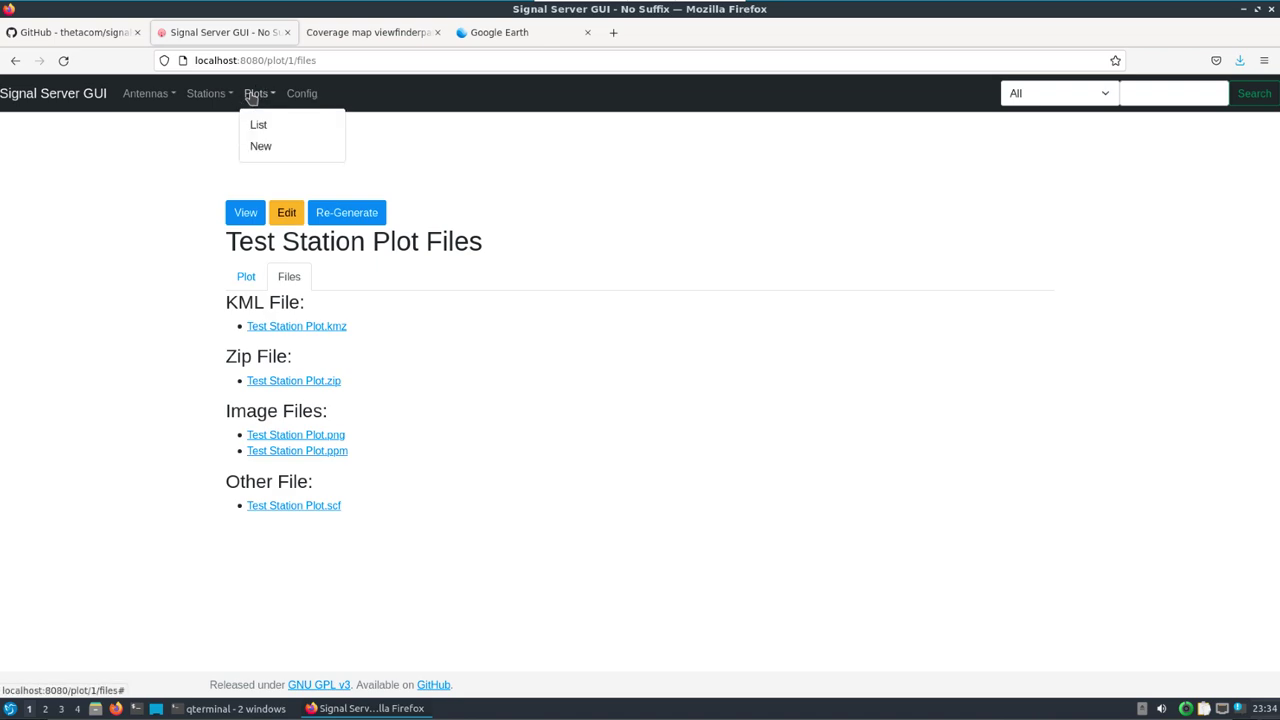
{"action": "left_click", "coordinate": [258, 142]}
{"action": "left_click", "coordinate": [274, 259]}
{"action": "left_click", "coordinate": [275, 262]}
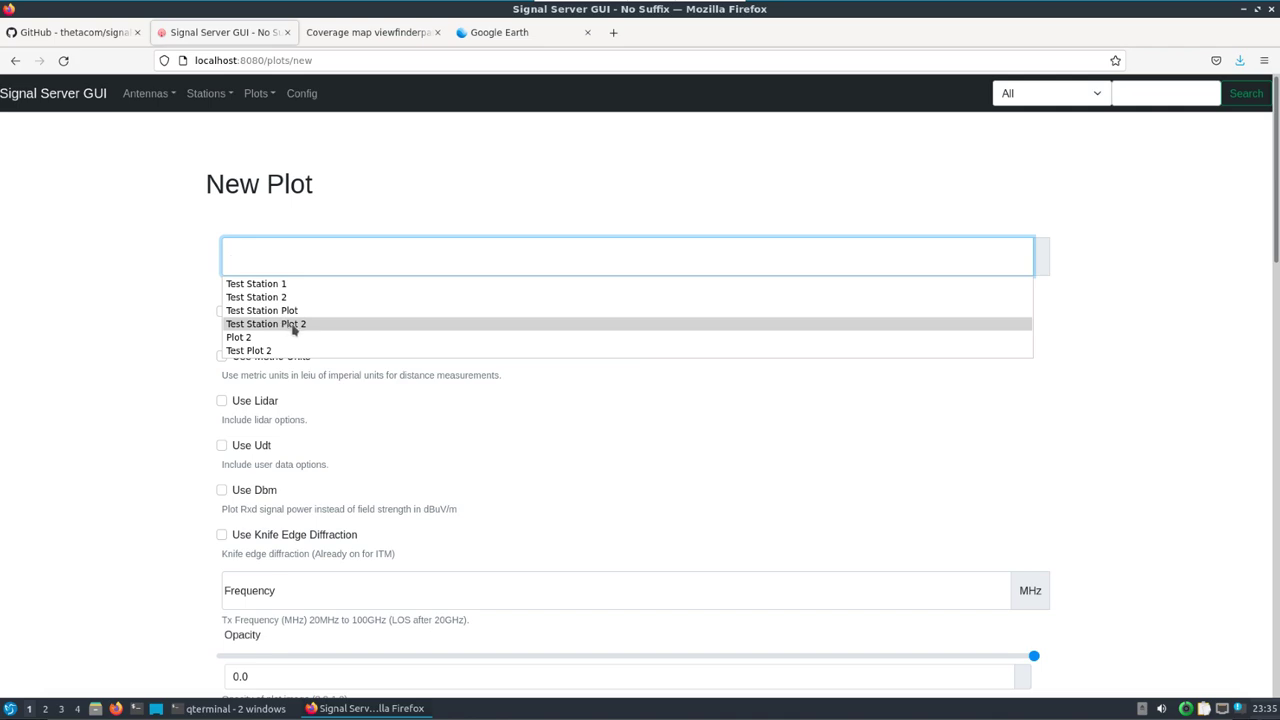
{"action": "left_click", "coordinate": [294, 324]}
{"action": "left_click", "coordinate": [222, 312]}
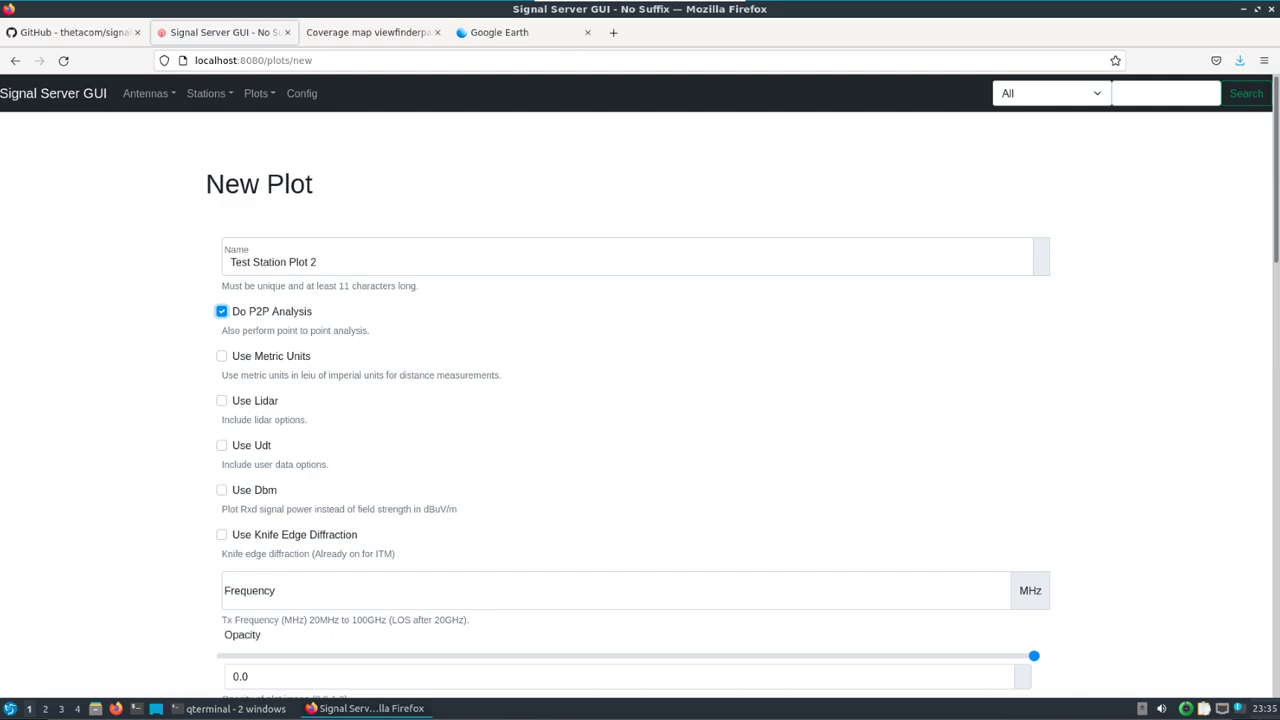
Set the new plot's frequency to 146 MHz and its effective radiated power to 100 watts
{"action": "left_click_drag", "start_coordinate": [1273, 223], "coordinate": [1273, 258]}
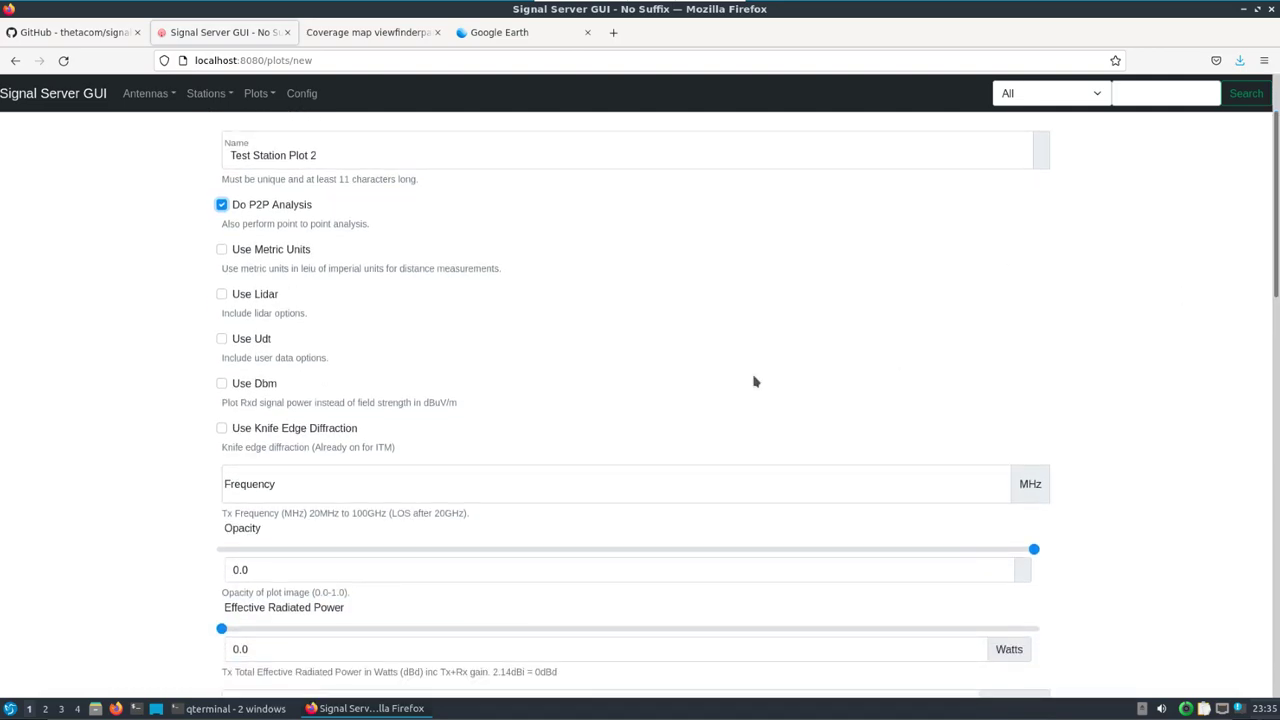
{"action": "left_click", "coordinate": [260, 484]}
{"action": "type", "text": "146"}
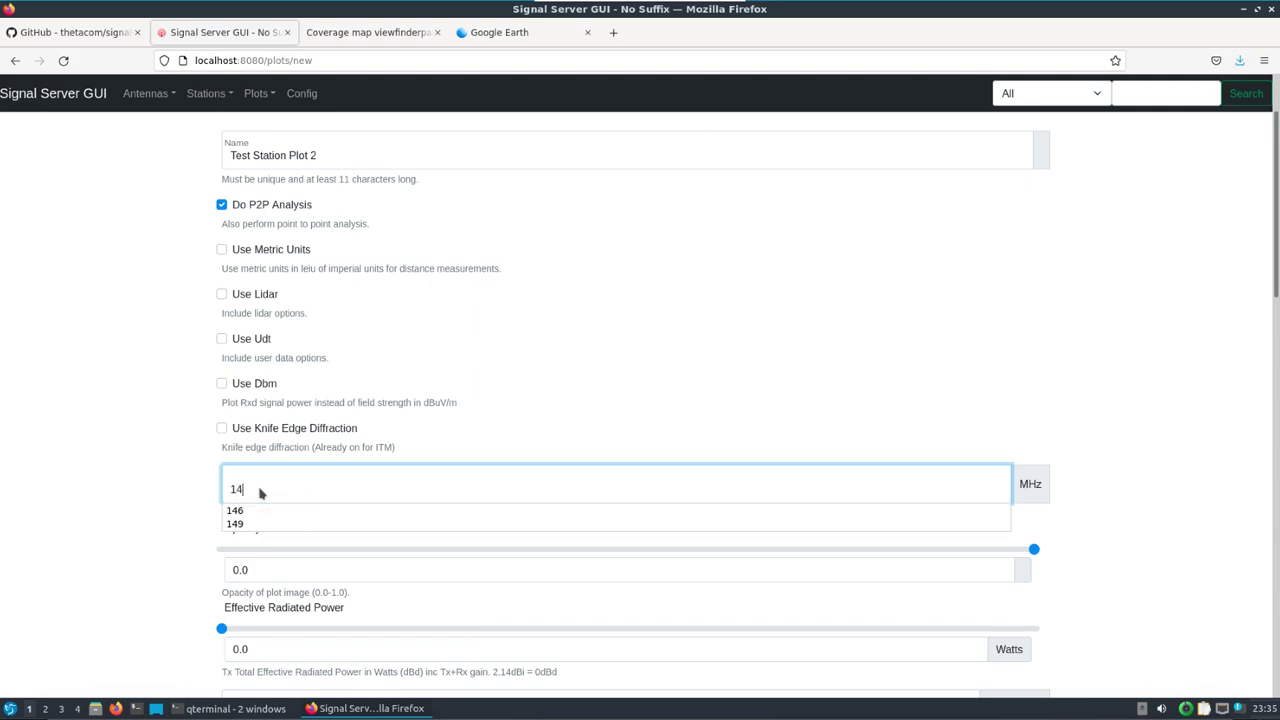
{"action": "left_click", "coordinate": [240, 510]}
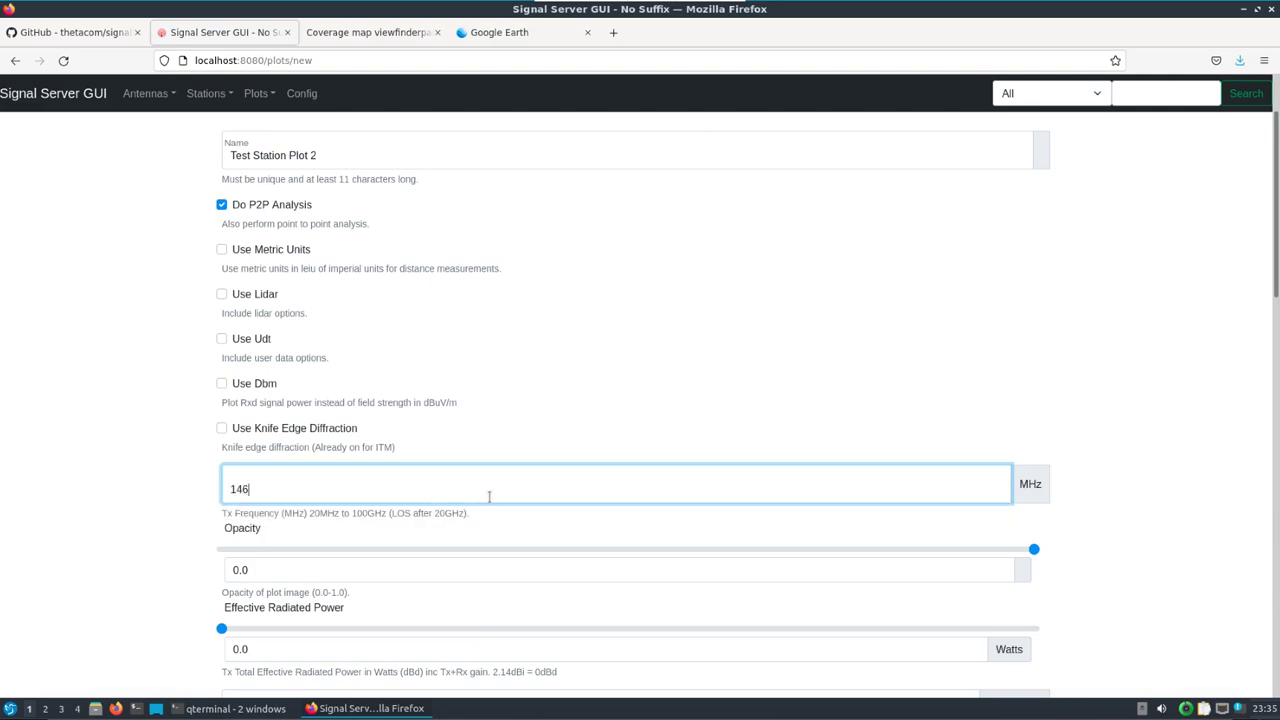
{"action": "left_click_drag", "start_coordinate": [1271, 256], "coordinate": [1269, 310]}
{"action": "left_click", "coordinate": [226, 465]}
{"action": "double_click", "coordinate": [226, 465]}
{"action": "type", "text": "100"}
{"action": "left_click", "coordinate": [184, 470]}
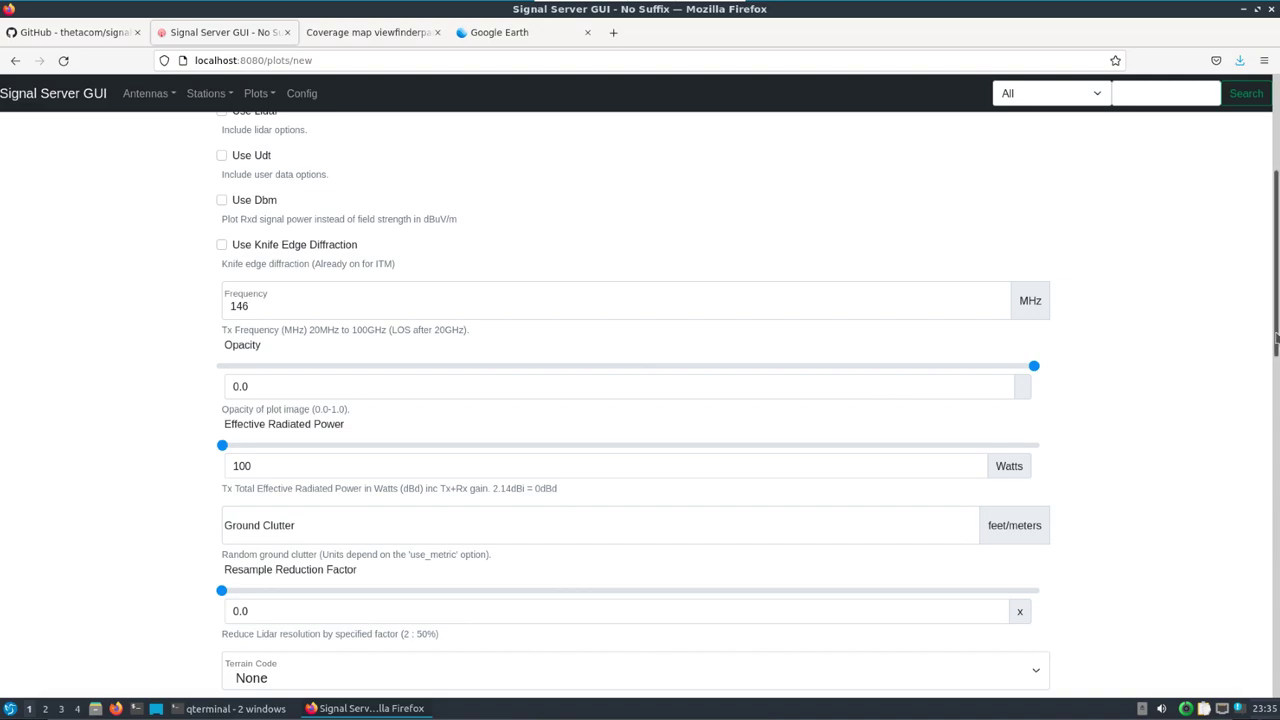
Choose Itm as the plot's propagation model and Generic Dipole as its antenna
{"action": "scroll", "coordinate": [1270, 360], "scroll_direction": "down", "scroll_amount": 2}
{"action": "left_click_drag", "start_coordinate": [1272, 365], "coordinate": [1257, 562]}
{"action": "middle_click", "coordinate": [1270, 526]}
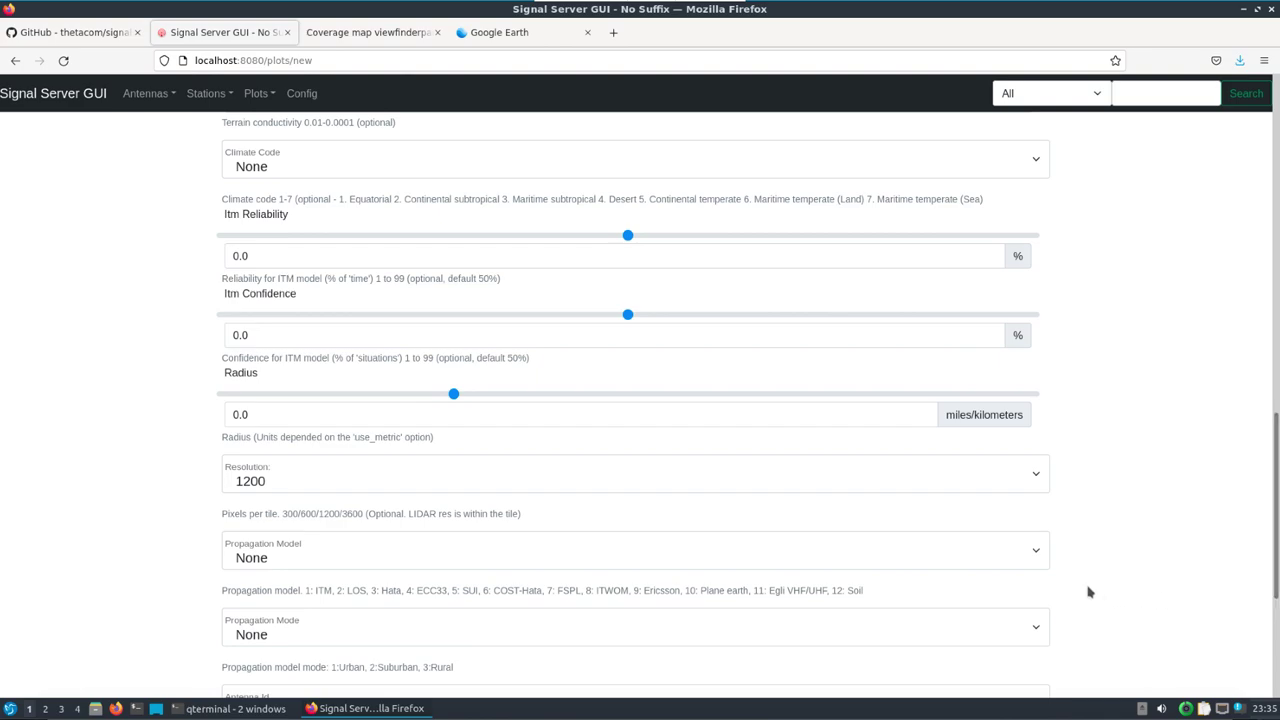
{"action": "left_click", "coordinate": [1031, 556]}
{"action": "left_click", "coordinate": [302, 270]}
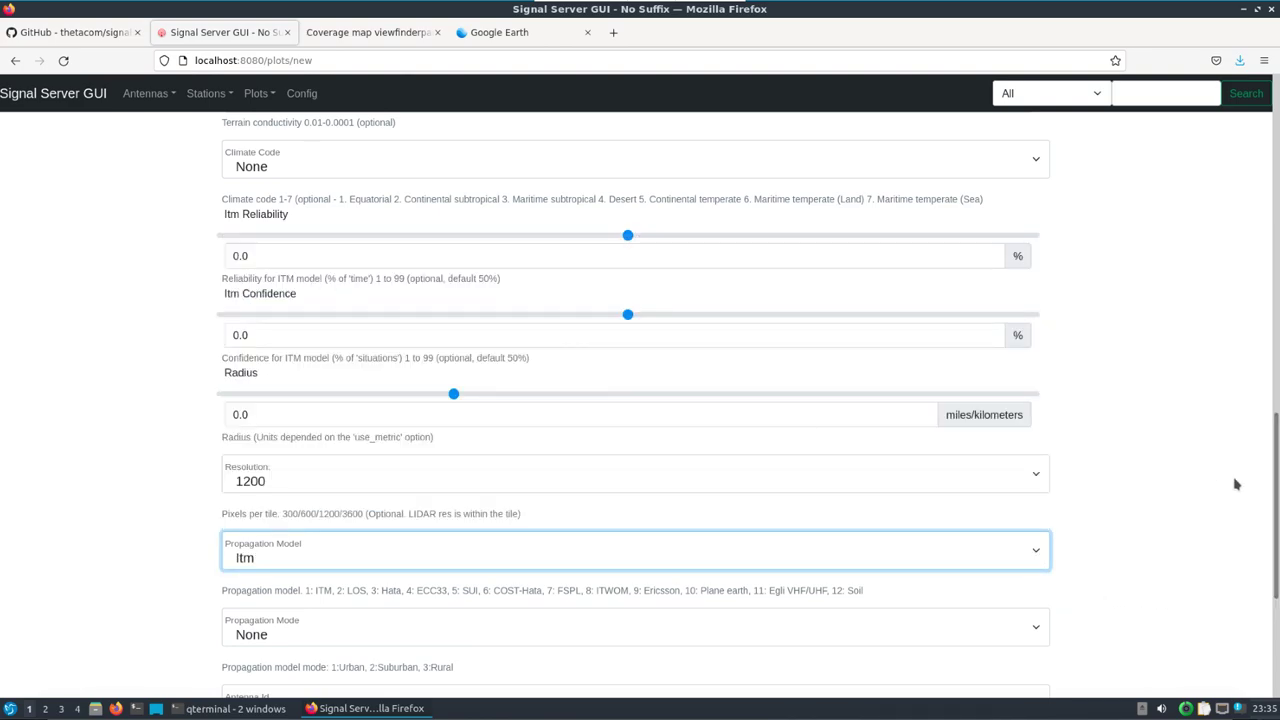
{"action": "scroll", "coordinate": [1272, 482], "scroll_direction": "down", "scroll_amount": 4}
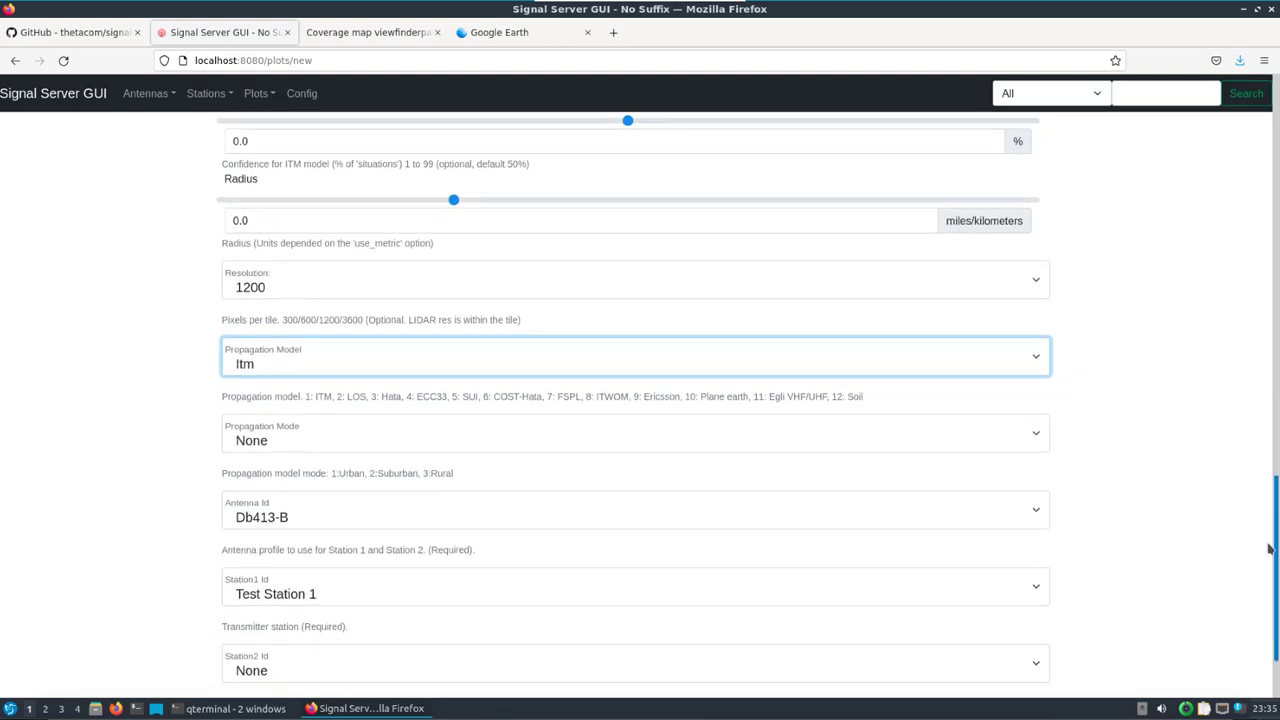
{"action": "left_click", "coordinate": [1030, 500]}
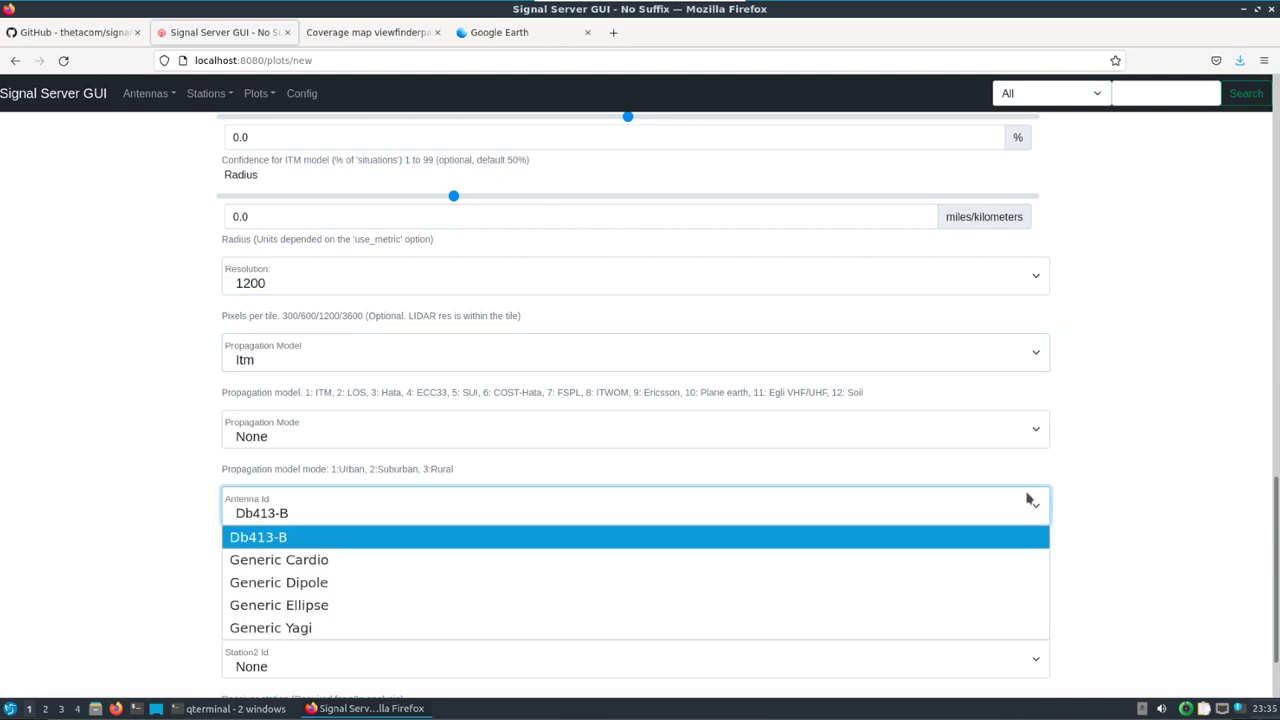
{"action": "left_click", "coordinate": [386, 583]}
Choose Test Station 2 as the receiver station and submit the new plot
{"action": "scroll", "coordinate": [1272, 540], "scroll_direction": "down", "scroll_amount": 2}
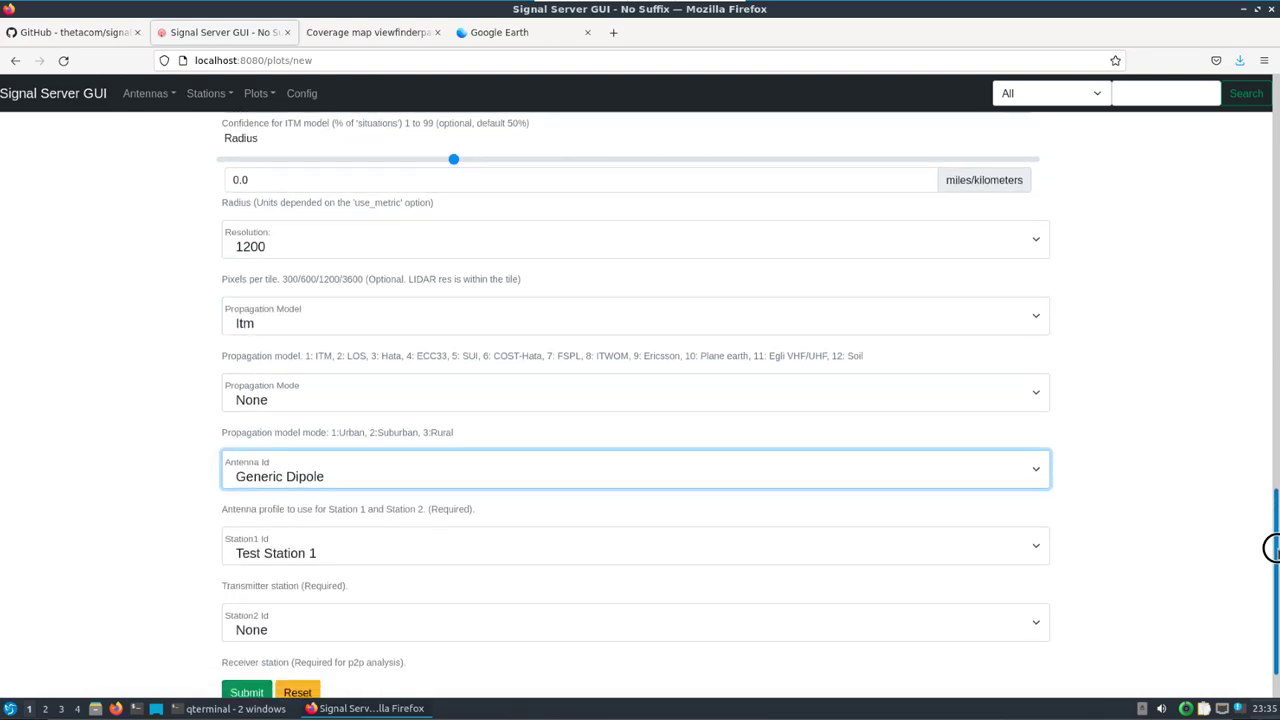
{"action": "left_click", "coordinate": [1033, 566]}
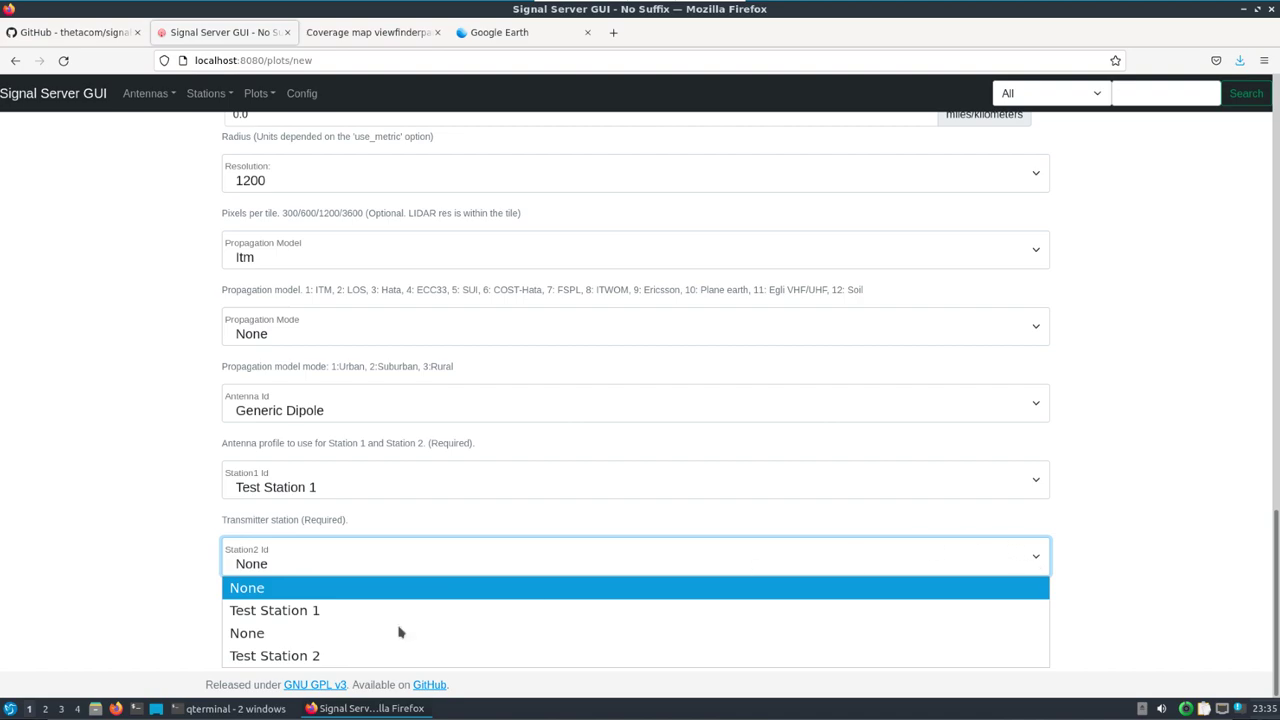
{"action": "left_click", "coordinate": [286, 655]}
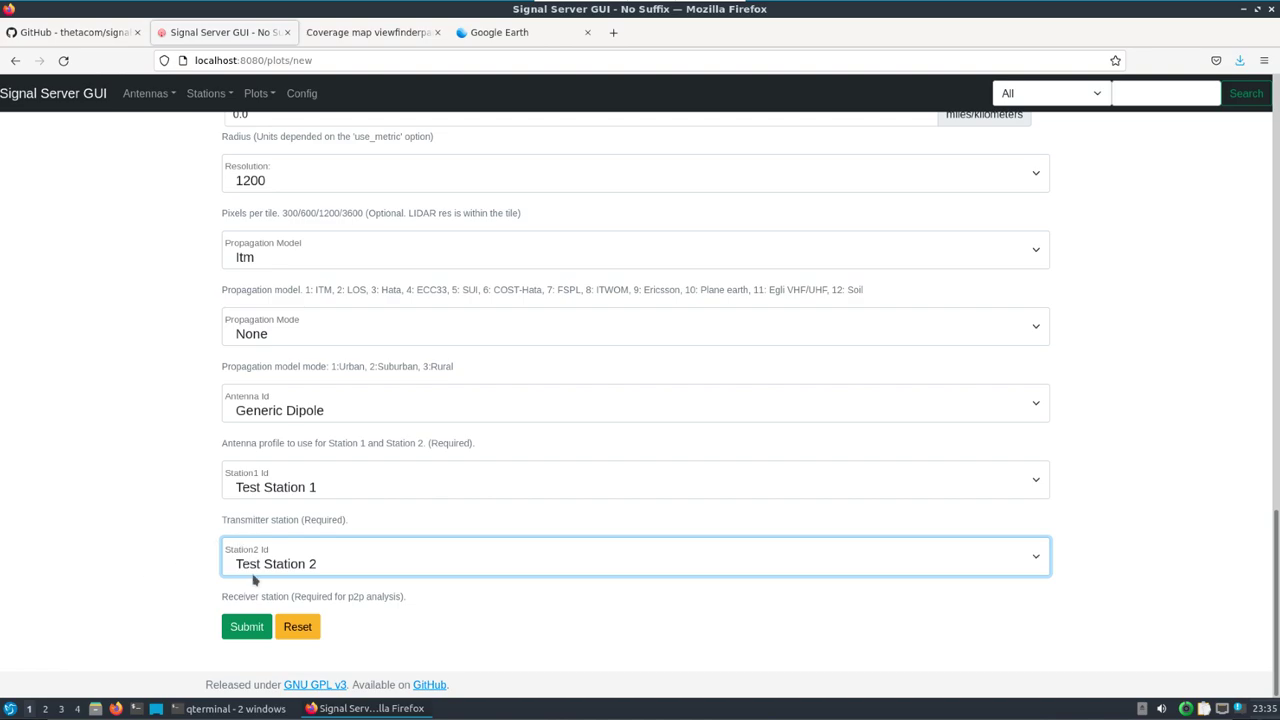
{"action": "left_click", "coordinate": [247, 630]}
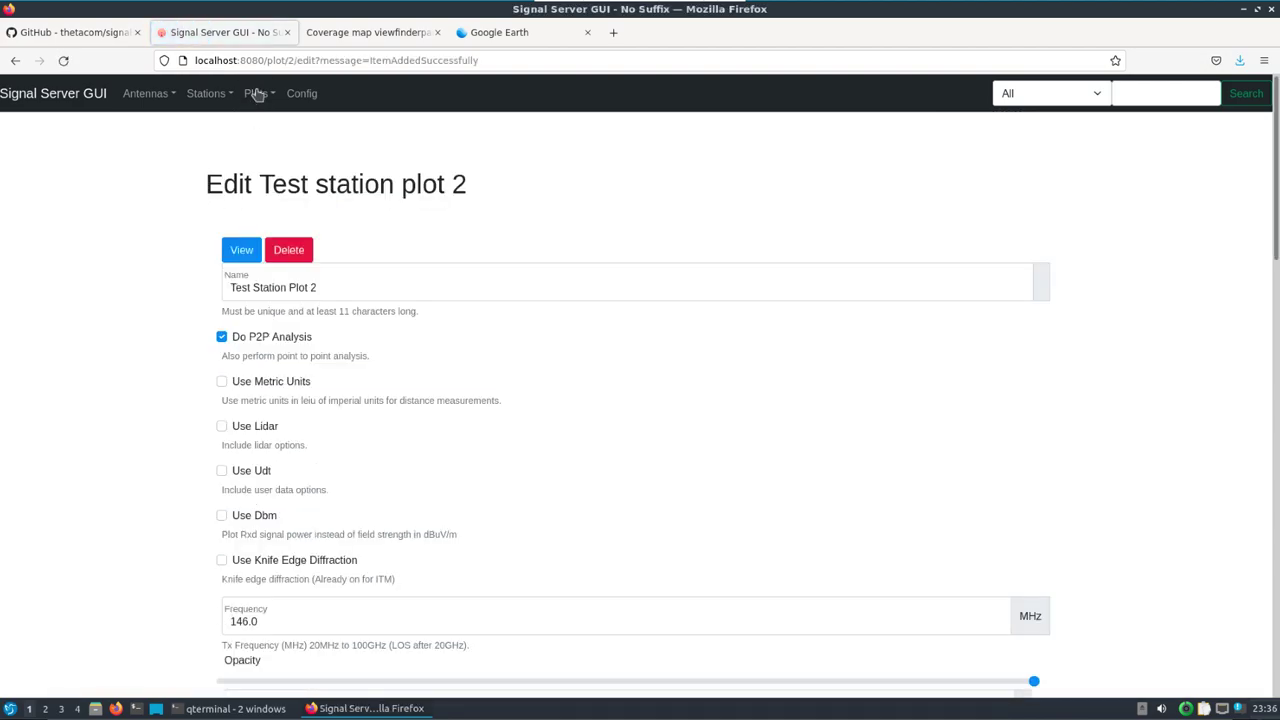
Open the files of Test Station Plot 2 from the plot list and review its coverage image and P2P analysis
{"action": "left_click", "coordinate": [257, 93]}
{"action": "left_click", "coordinate": [257, 127]}
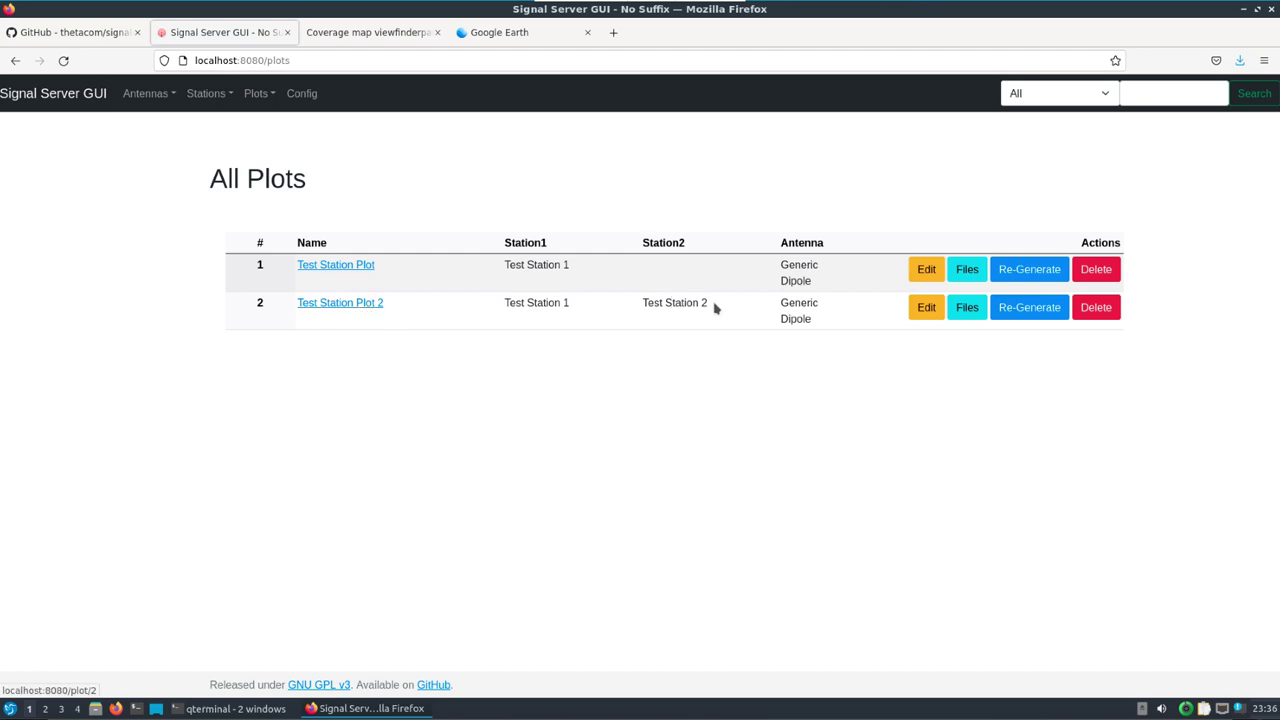
{"action": "left_click", "coordinate": [970, 310]}
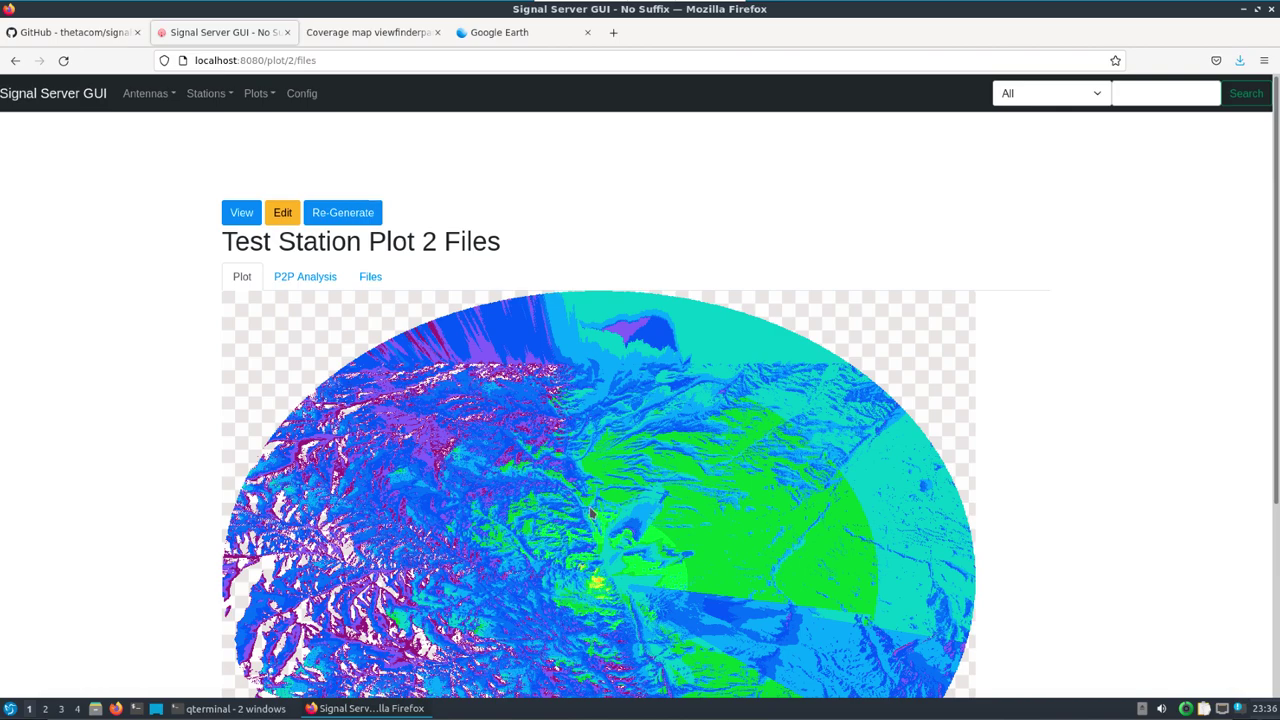
{"action": "left_click", "coordinate": [316, 281]}
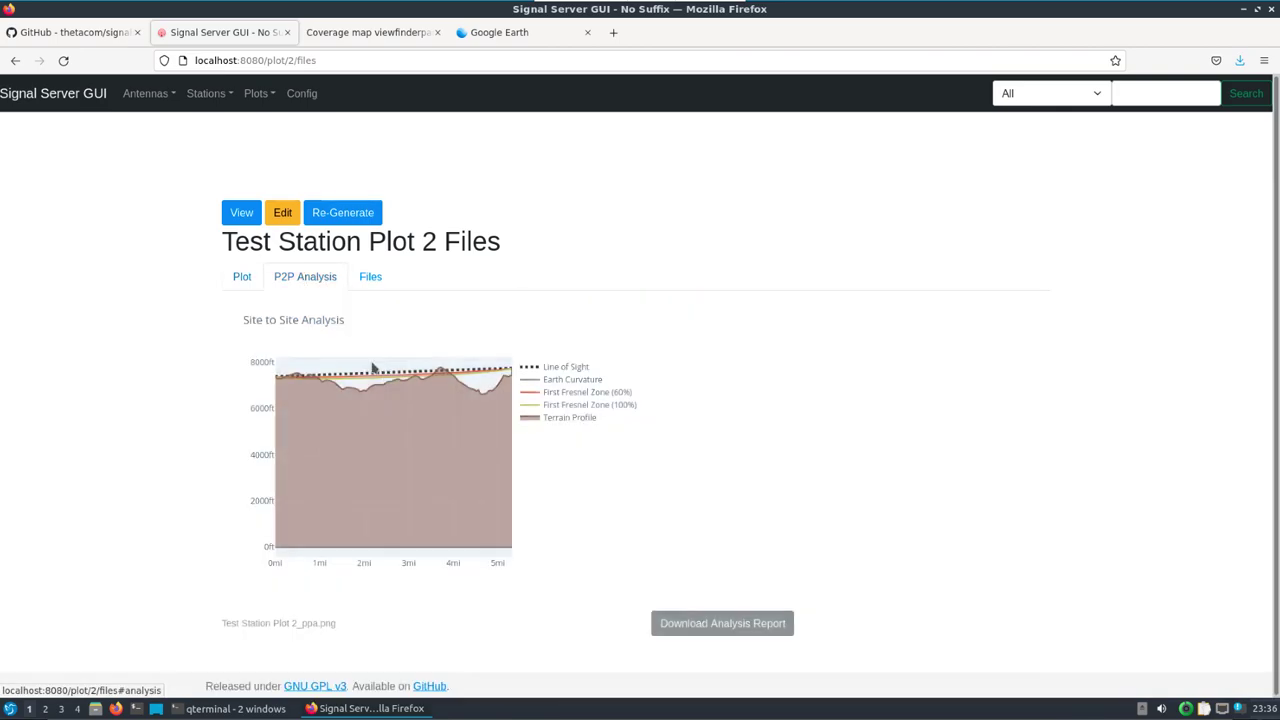
{"action": "left_click_drag", "start_coordinate": [1271, 234], "coordinate": [1271, 268]}
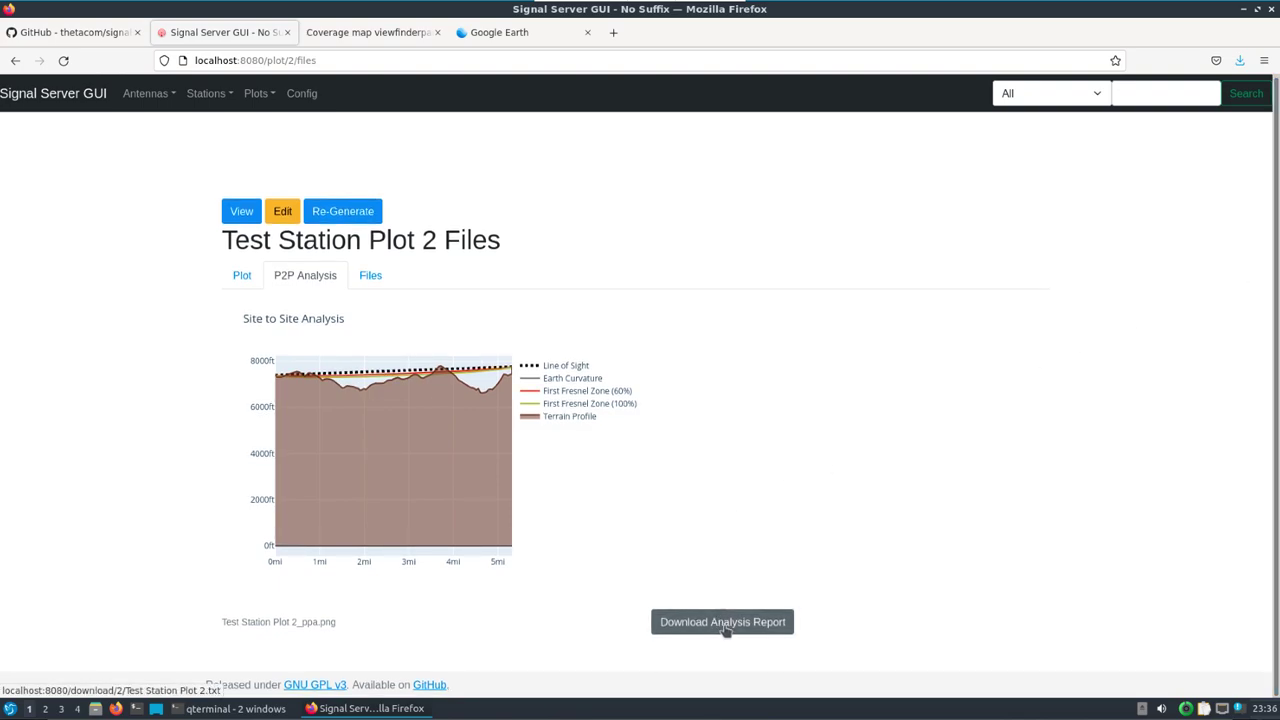
Download Test Station Plot 2.kmz from the plot's files
{"action": "left_click", "coordinate": [368, 276]}
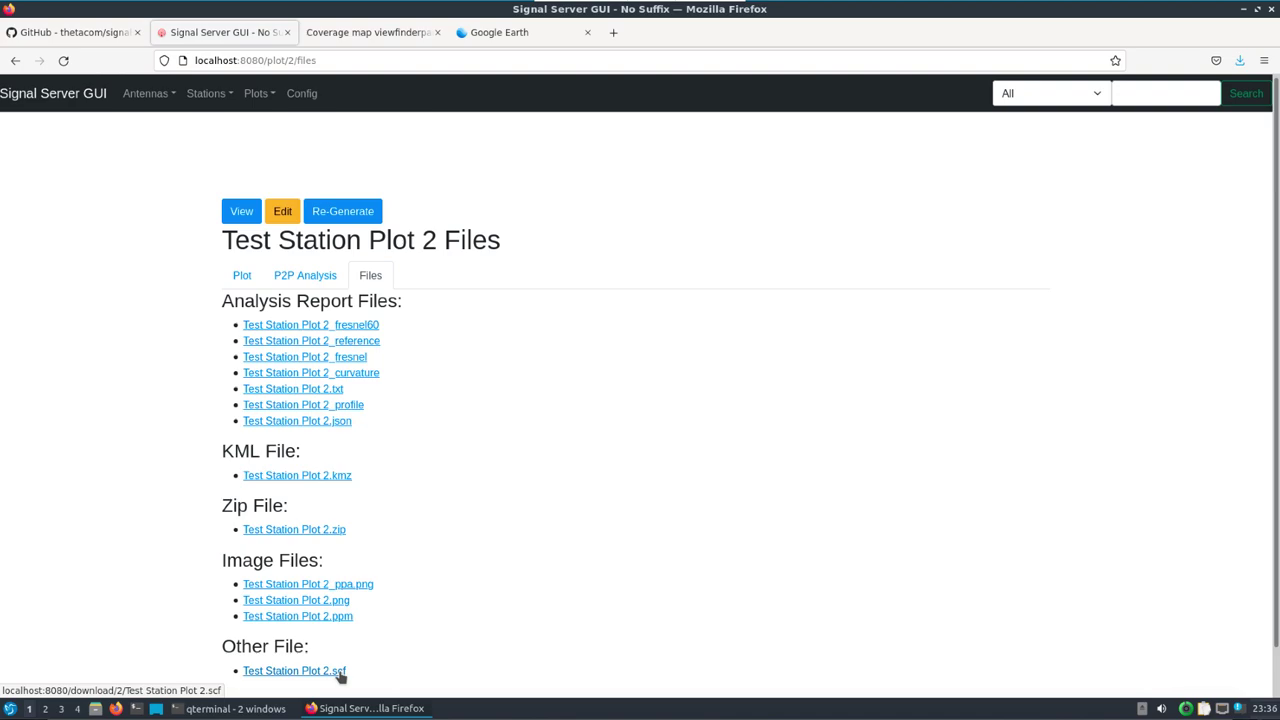
{"action": "left_click", "coordinate": [336, 478]}
{"action": "left_click", "coordinate": [537, 421]}
Switch to Google Earth and import Test Station Plot 2.kmz from the Downloads folder as a KML file
{"action": "left_click", "coordinate": [508, 31]}
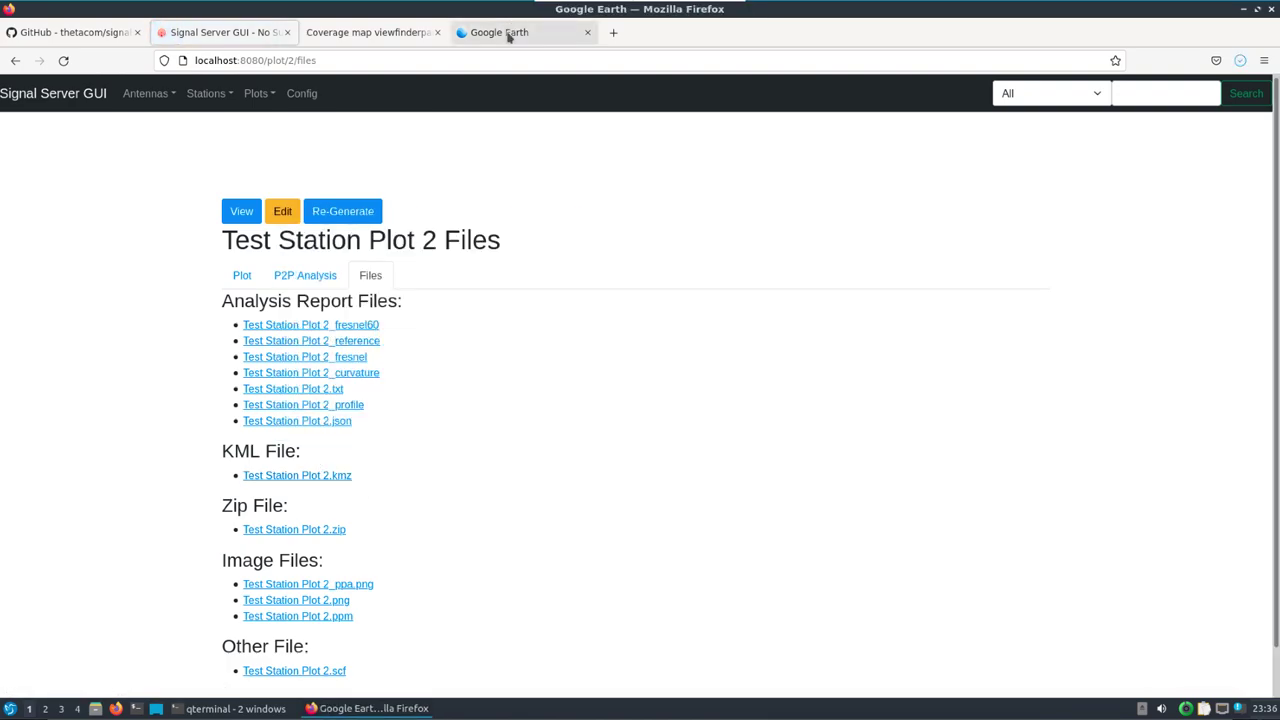
{"action": "left_click", "coordinate": [242, 127]}
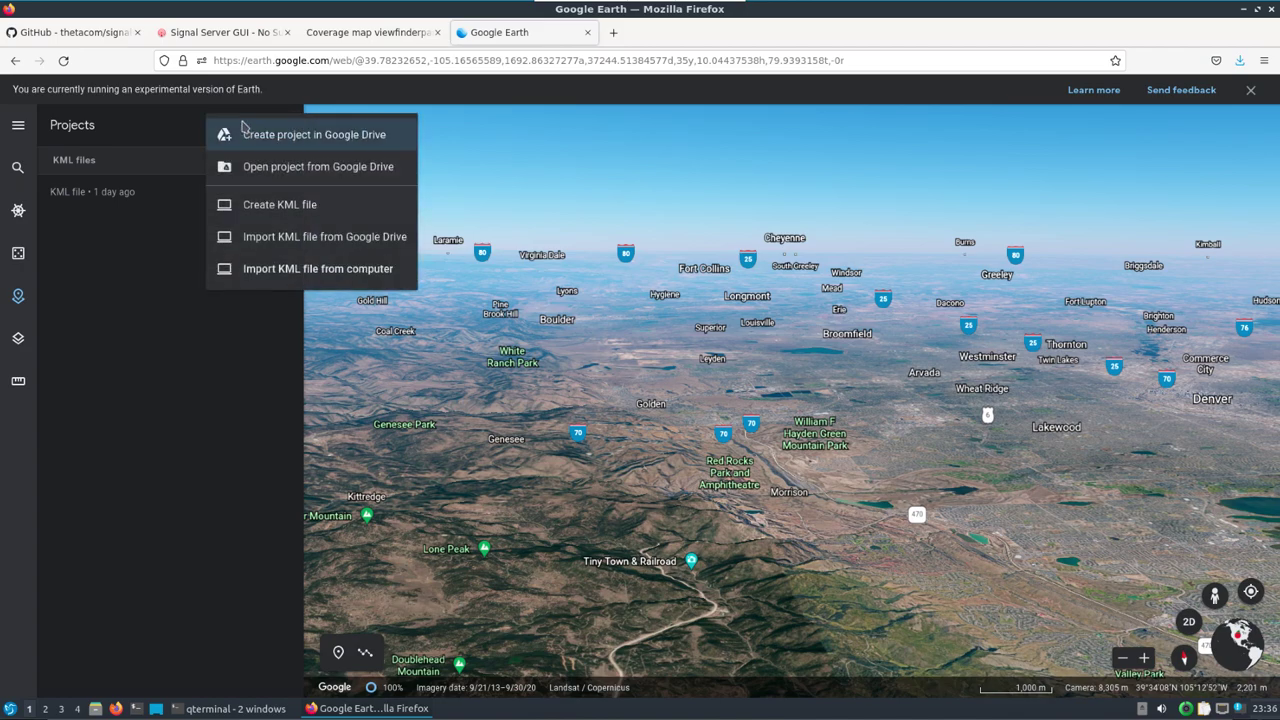
{"action": "left_click", "coordinate": [298, 270]}
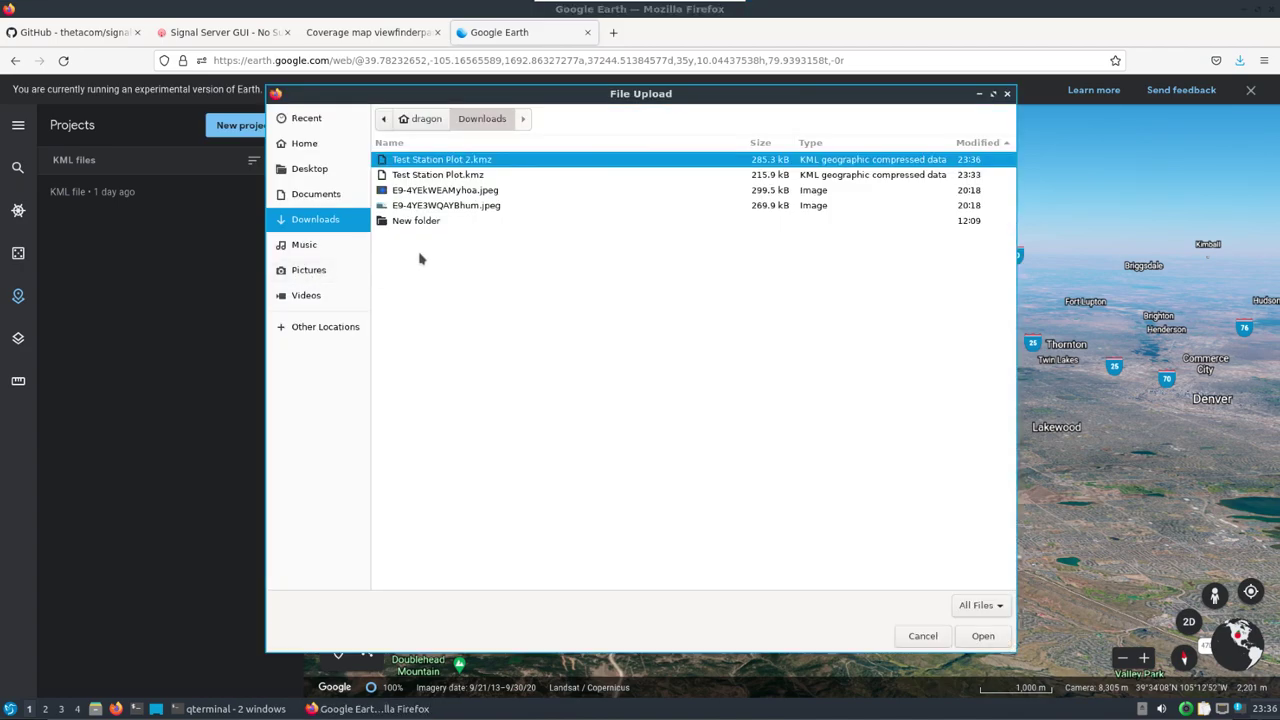
{"action": "double_click", "coordinate": [463, 167]}
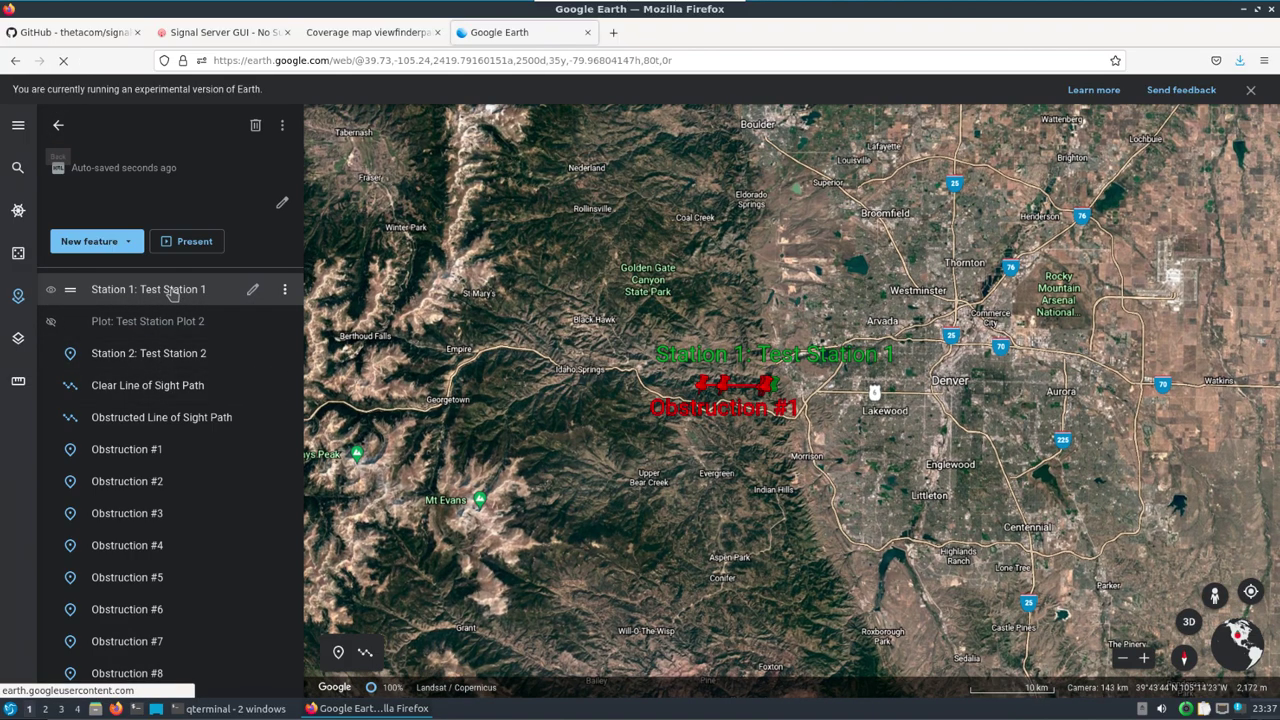
Read the site-to-site analysis report of the Station 1: Test Station 1 placemark through to the antenna height advice, and close it
{"action": "left_click", "coordinate": [171, 290]}
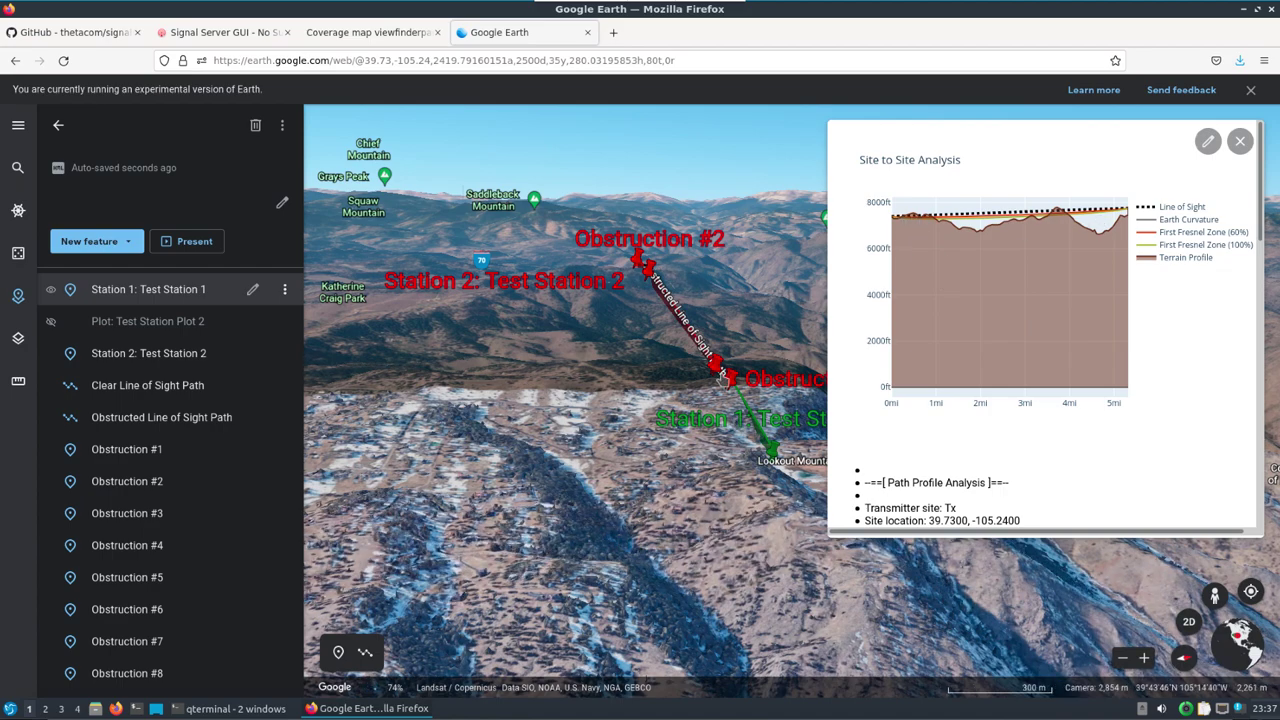
{"action": "left_click_drag", "start_coordinate": [1264, 206], "coordinate": [1257, 429]}
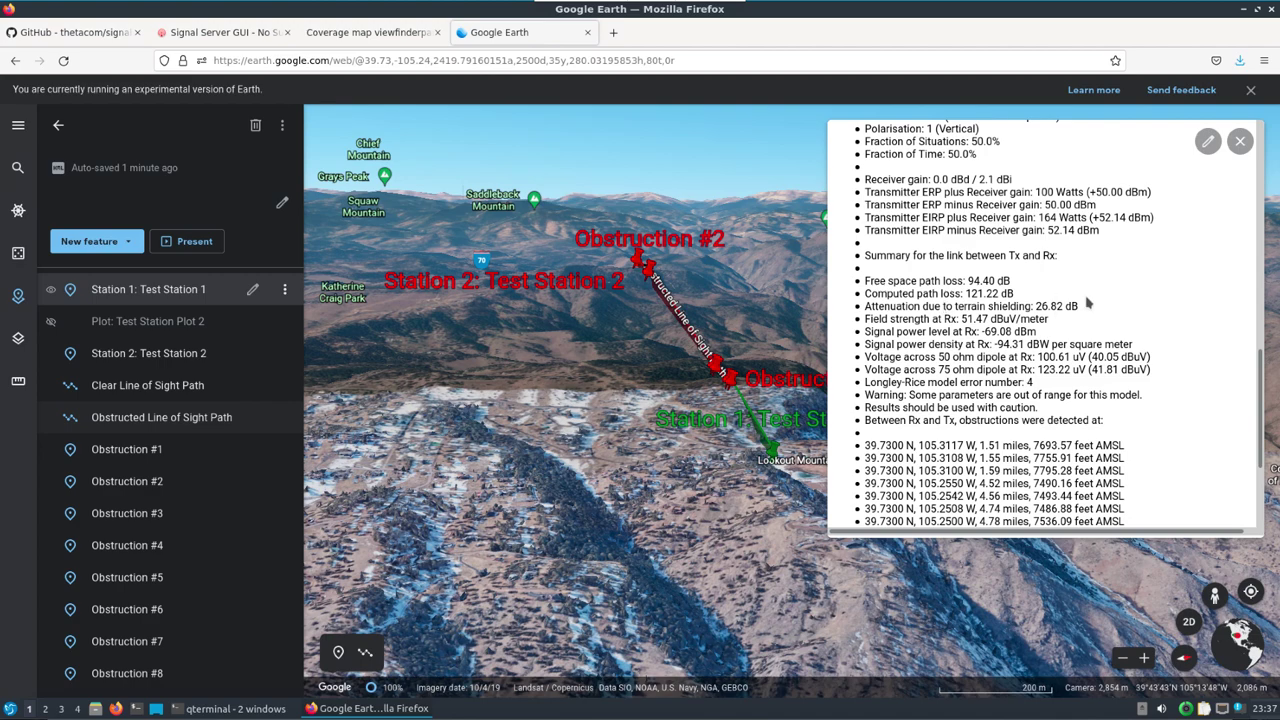
{"action": "left_click_drag", "start_coordinate": [1141, 396], "coordinate": [850, 382]}
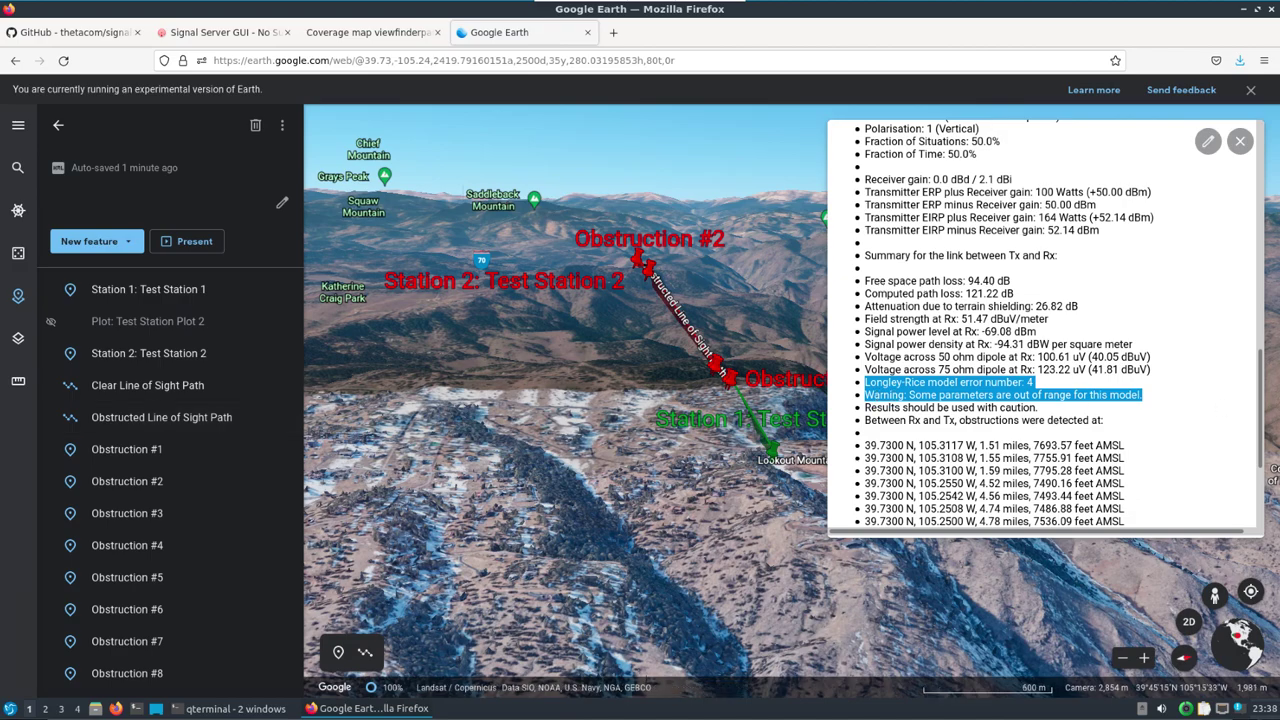
{"action": "scroll", "coordinate": [1262, 398], "scroll_direction": "down", "scroll_amount": 1}
{"action": "scroll", "coordinate": [1262, 398], "scroll_direction": "down", "scroll_amount": 1}
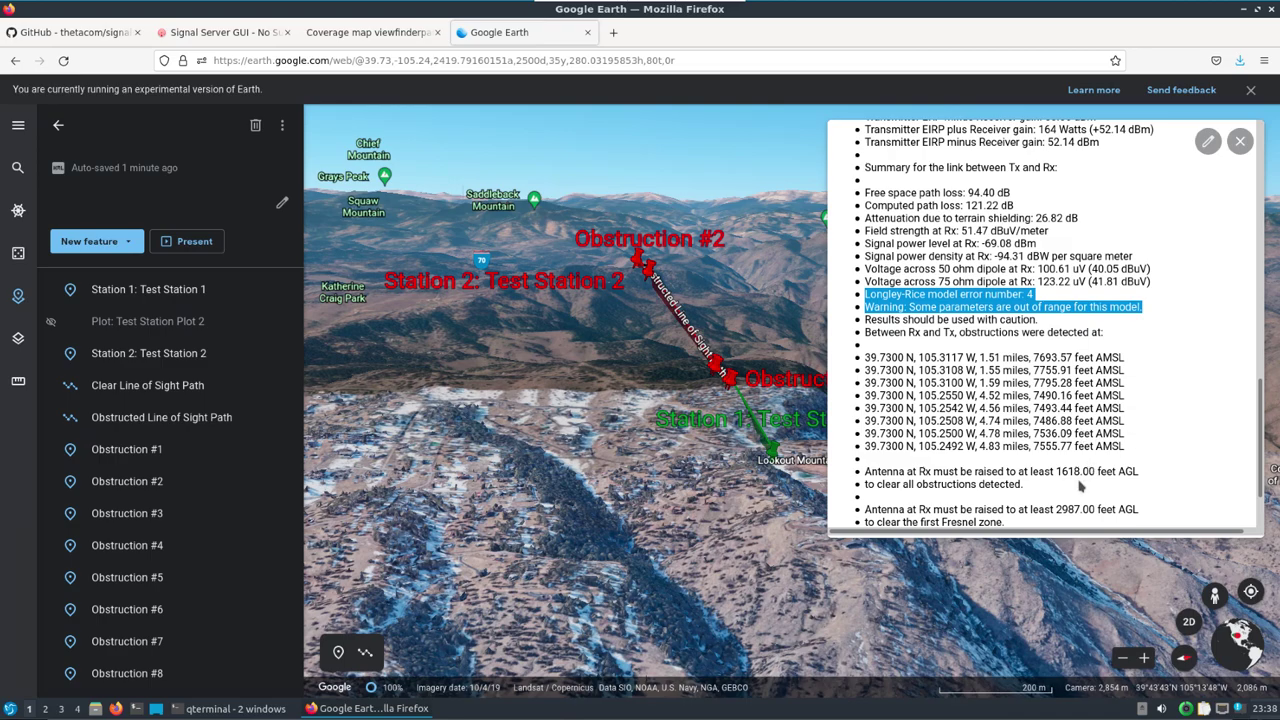
{"action": "left_click", "coordinate": [1240, 141]}
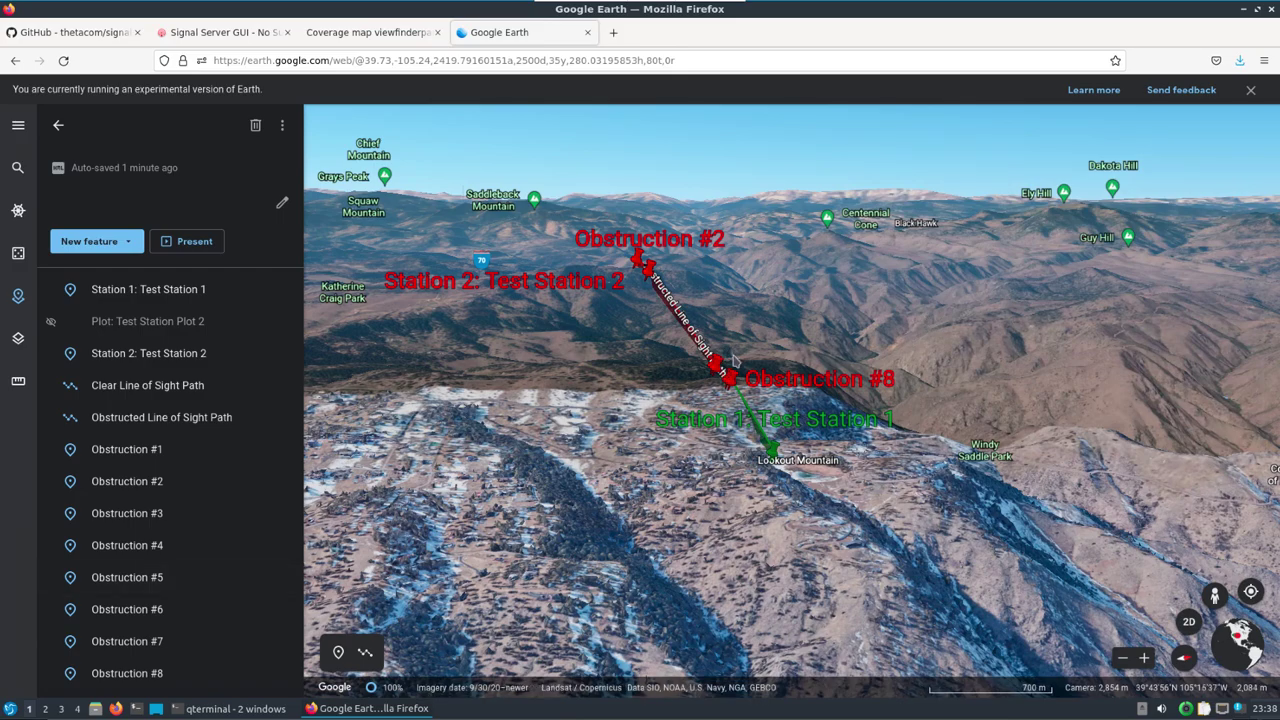
Examine the clear and obstructed line-of-sight paths and the obstruction markers near Test Station 1 from the side
{"action": "left_click_drag", "start_coordinate": [710, 394], "coordinate": [1003, 381]}
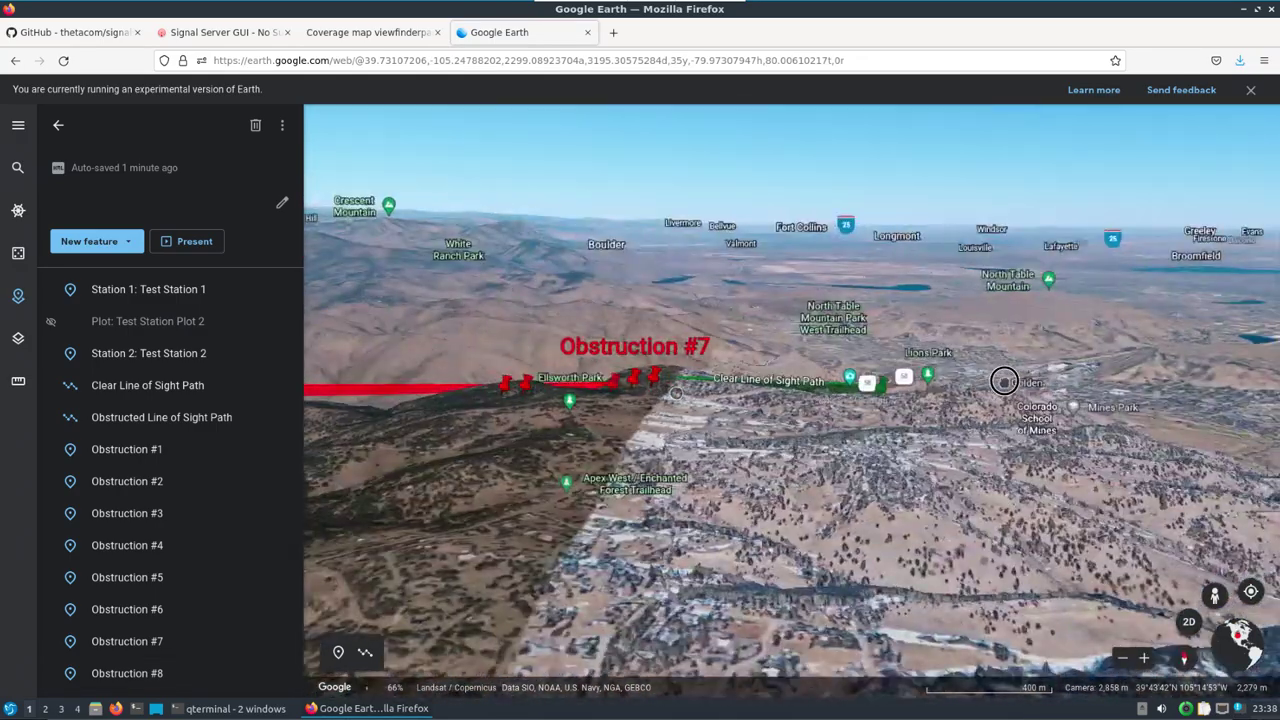
{"action": "left_click_drag", "start_coordinate": [622, 444], "coordinate": [616, 438]}
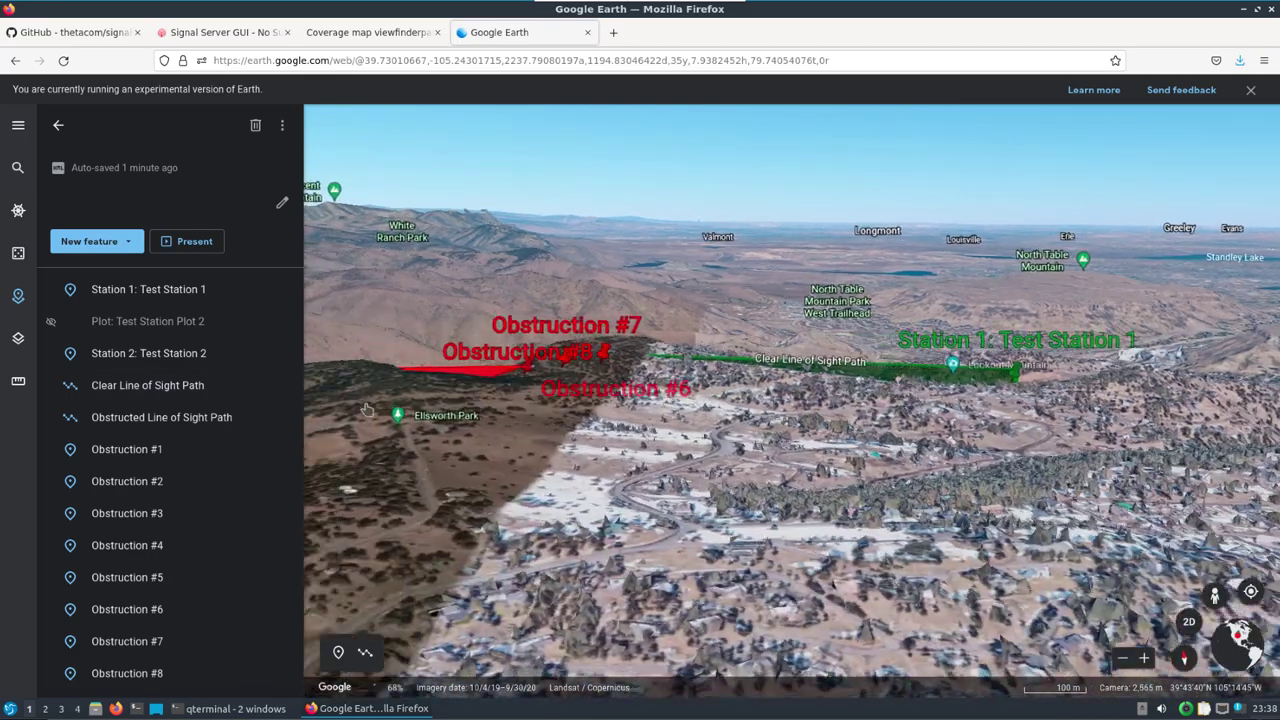
Examine the obstructed line-of-sight path across the terrain to Test Station 2, and open the Clear Line of Sight Path's site-to-site analysis
{"action": "left_click_drag", "start_coordinate": [367, 410], "coordinate": [557, 410]}
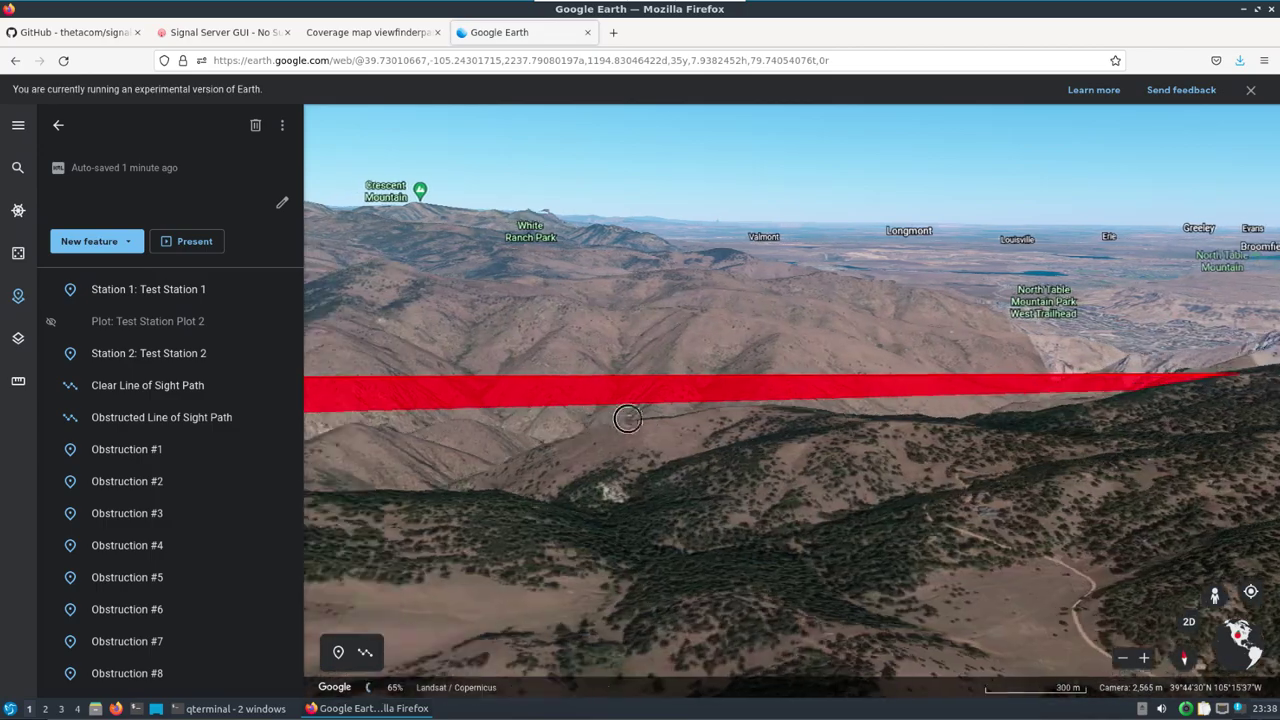
{"action": "left_click_drag", "start_coordinate": [627, 418], "coordinate": [885, 421]}
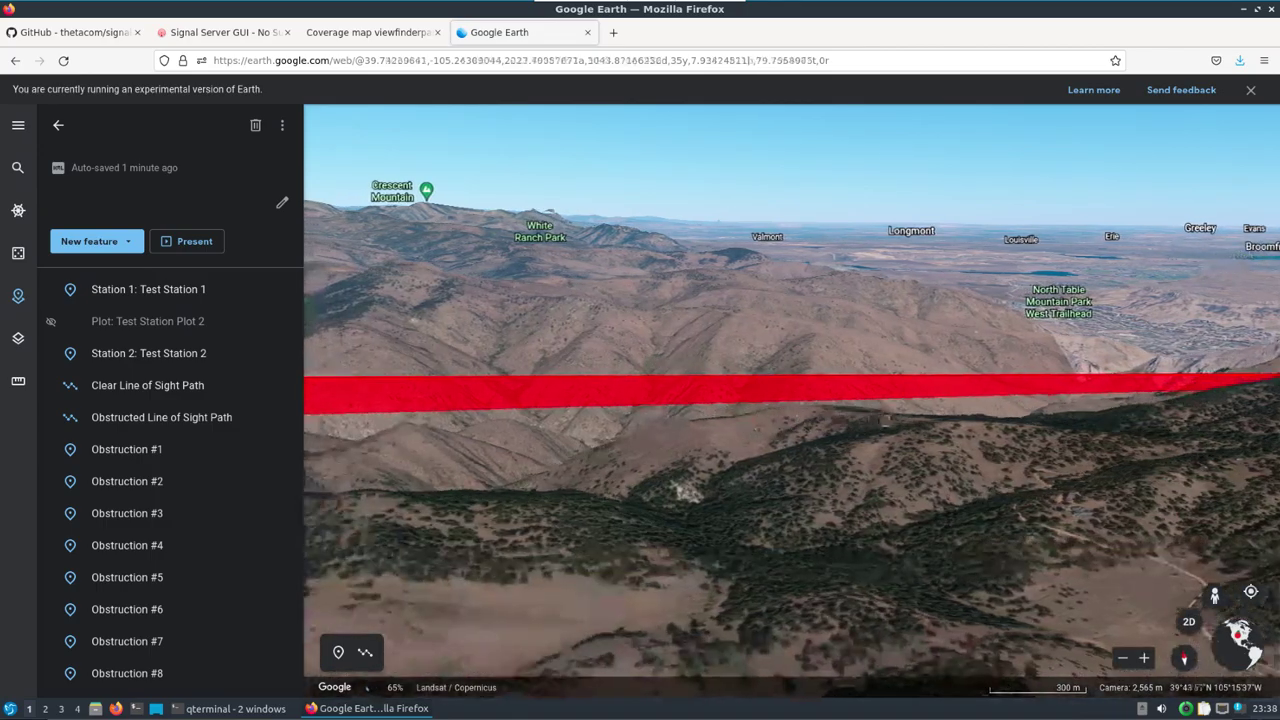
{"action": "scroll", "coordinate": [600, 430], "scroll_direction": "up", "scroll_amount": 2}
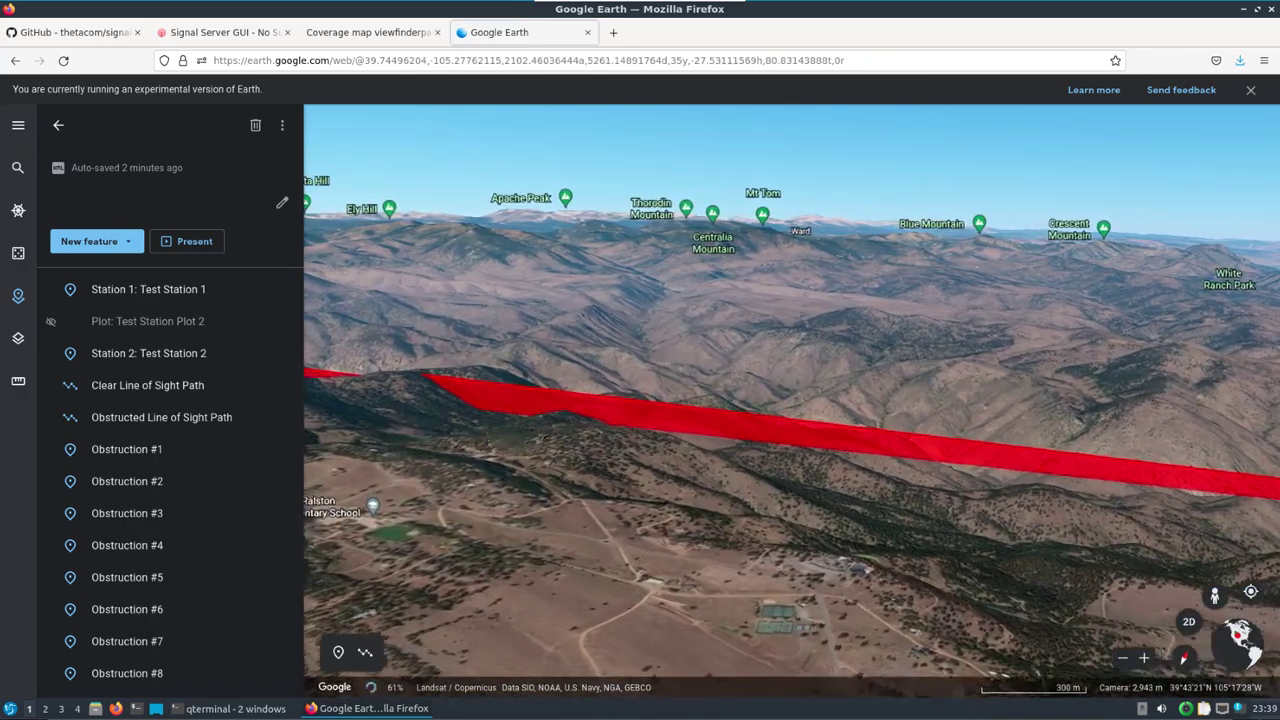
{"action": "left_click_drag", "start_coordinate": [545, 438], "coordinate": [669, 462]}
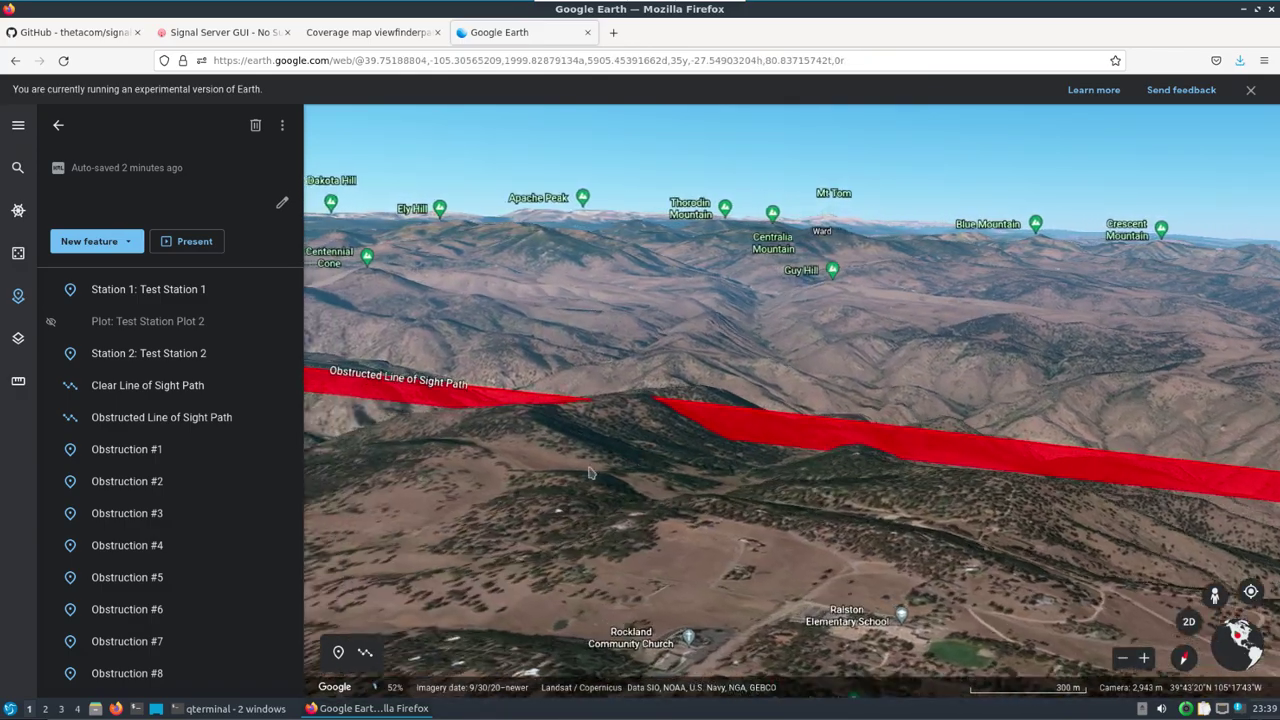
{"action": "scroll", "coordinate": [731, 480], "scroll_direction": "down", "scroll_amount": 2}
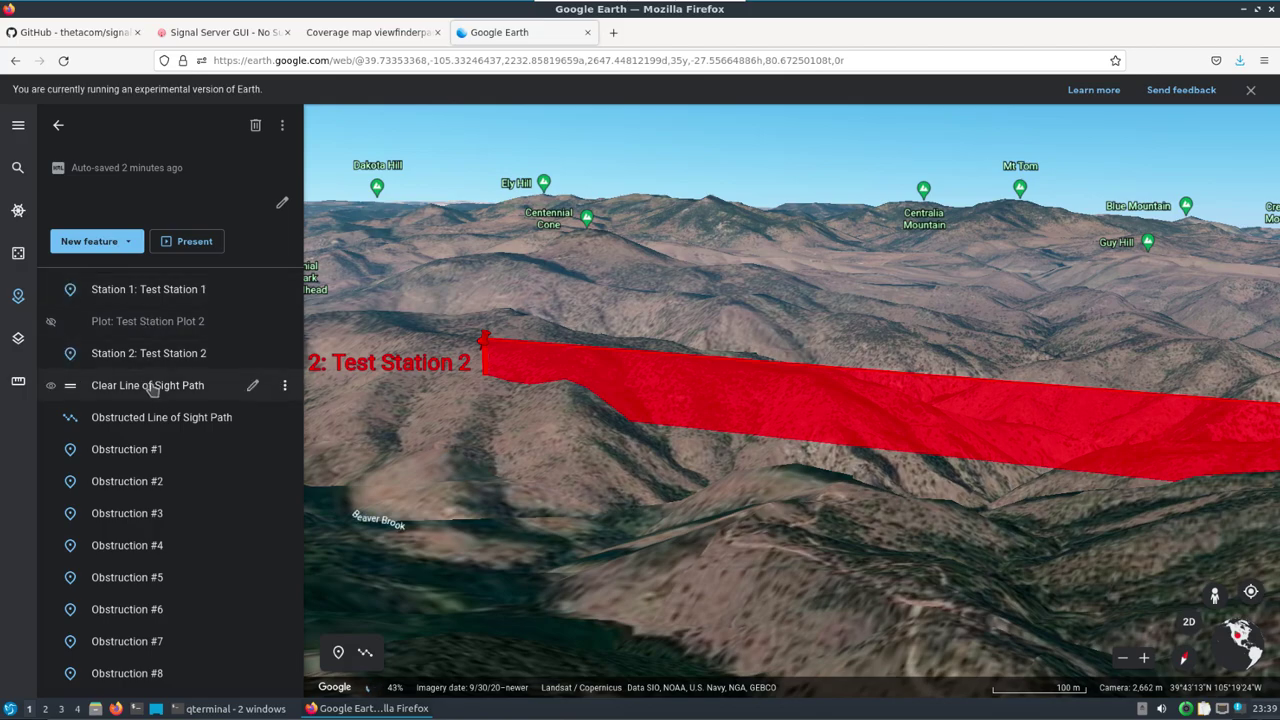
{"action": "left_click", "coordinate": [150, 387]}
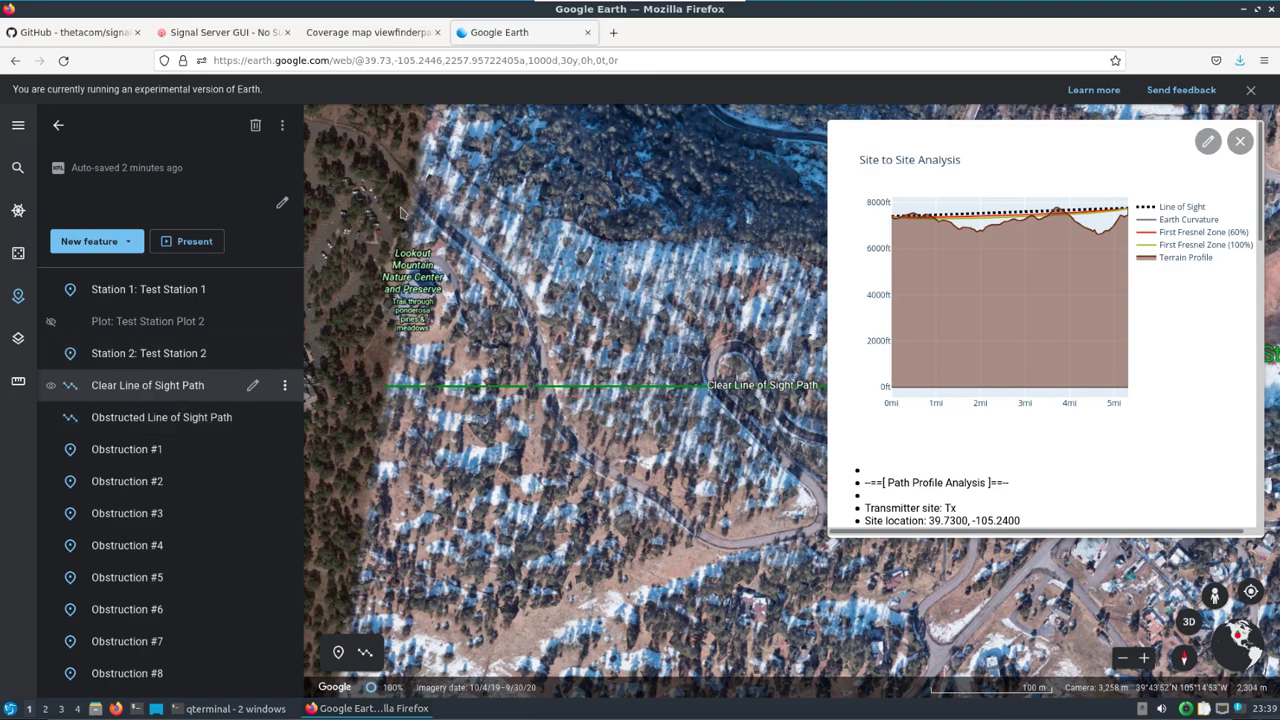
Switch to Signal Server GUI, edit Test Station Plot to use the Los propagation model, and save the plot
{"action": "left_click", "coordinate": [230, 33]}
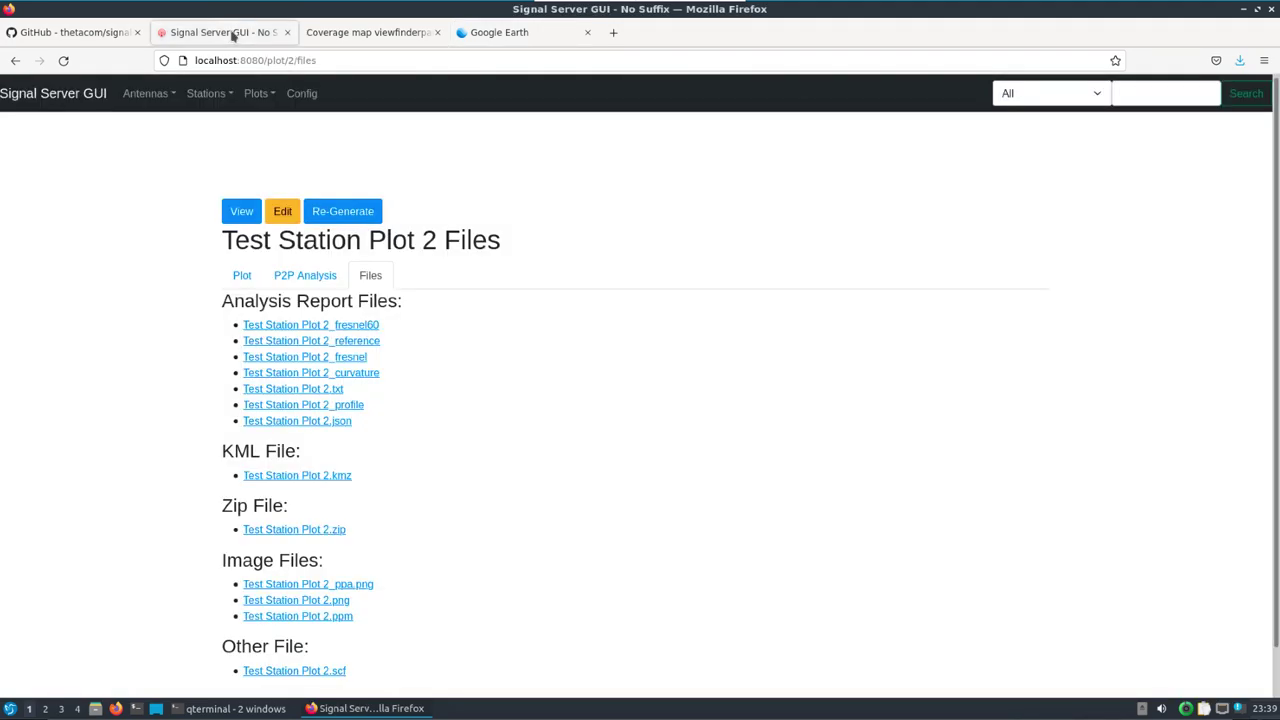
{"action": "left_click", "coordinate": [256, 93]}
{"action": "left_click", "coordinate": [259, 127]}
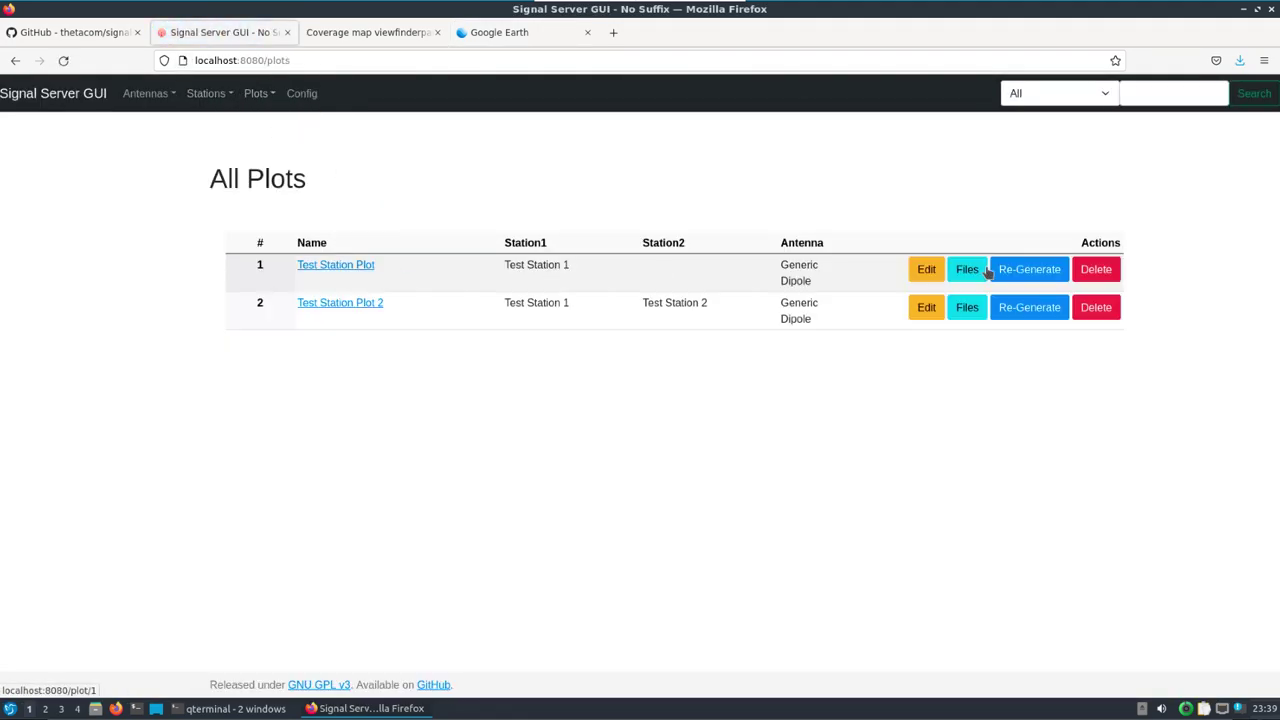
{"action": "left_click", "coordinate": [922, 272]}
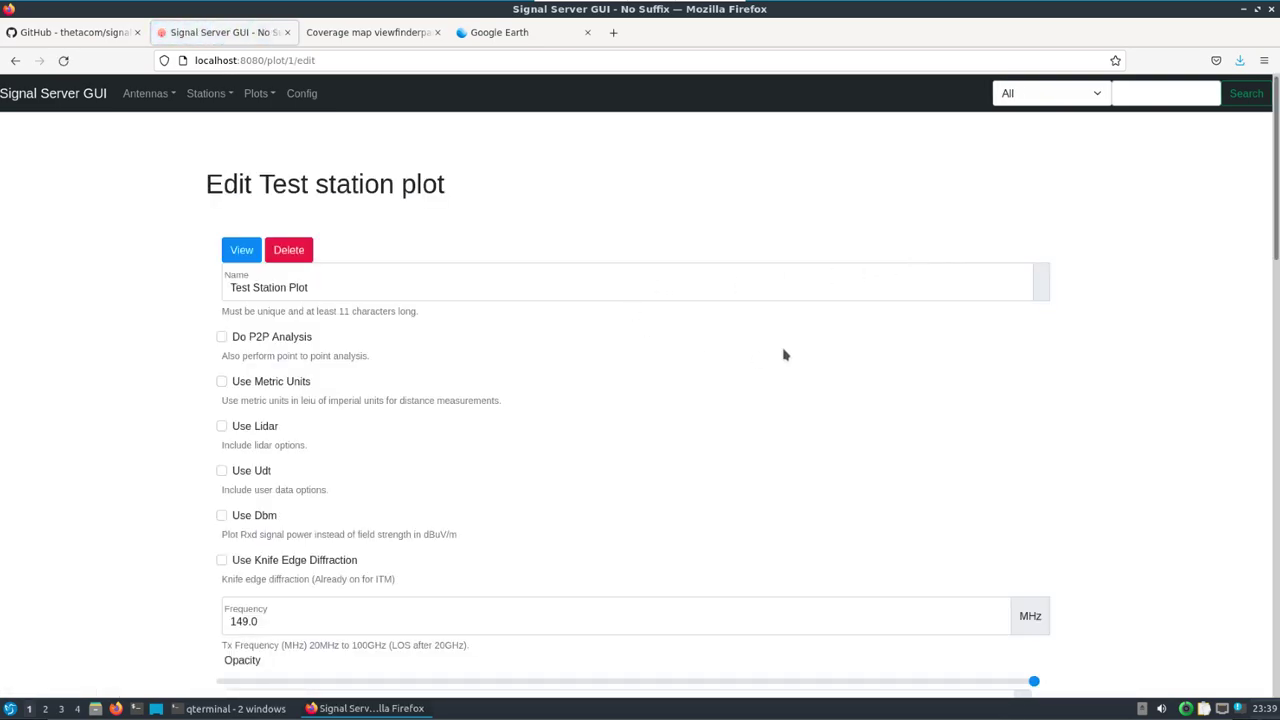
{"action": "left_click_drag", "start_coordinate": [1277, 213], "coordinate": [1273, 608]}
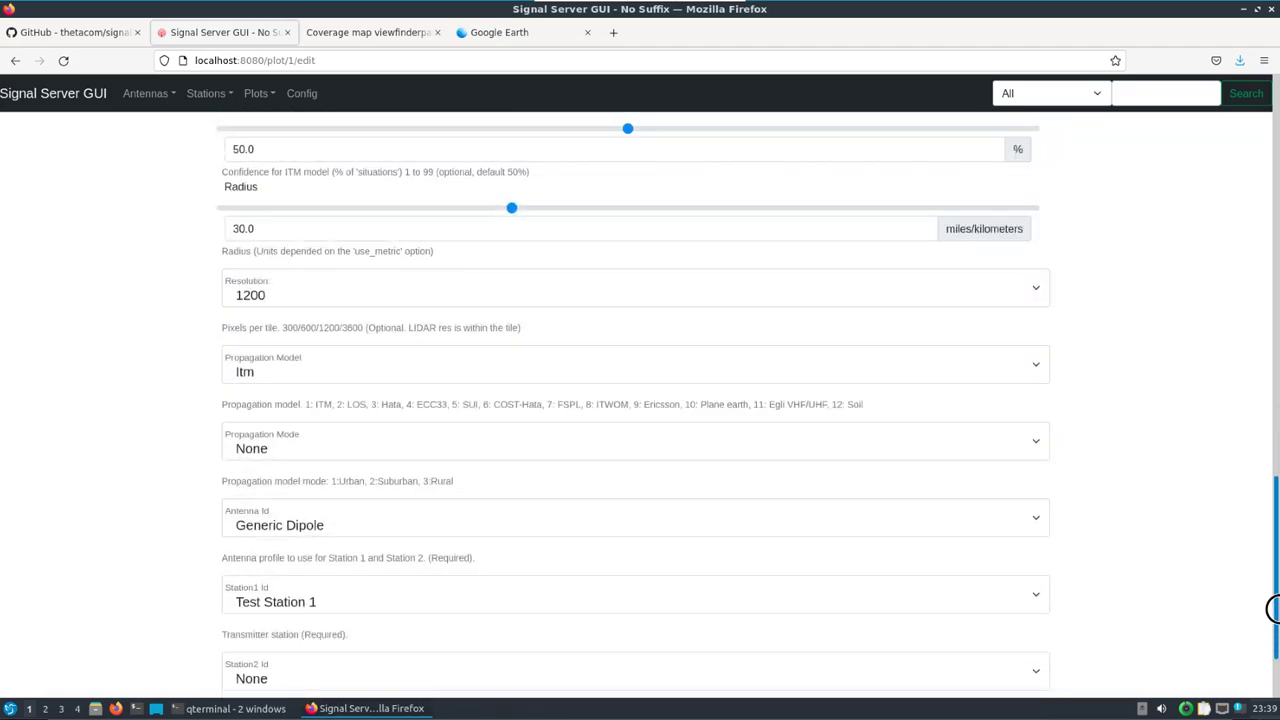
{"action": "left_click", "coordinate": [1033, 371]}
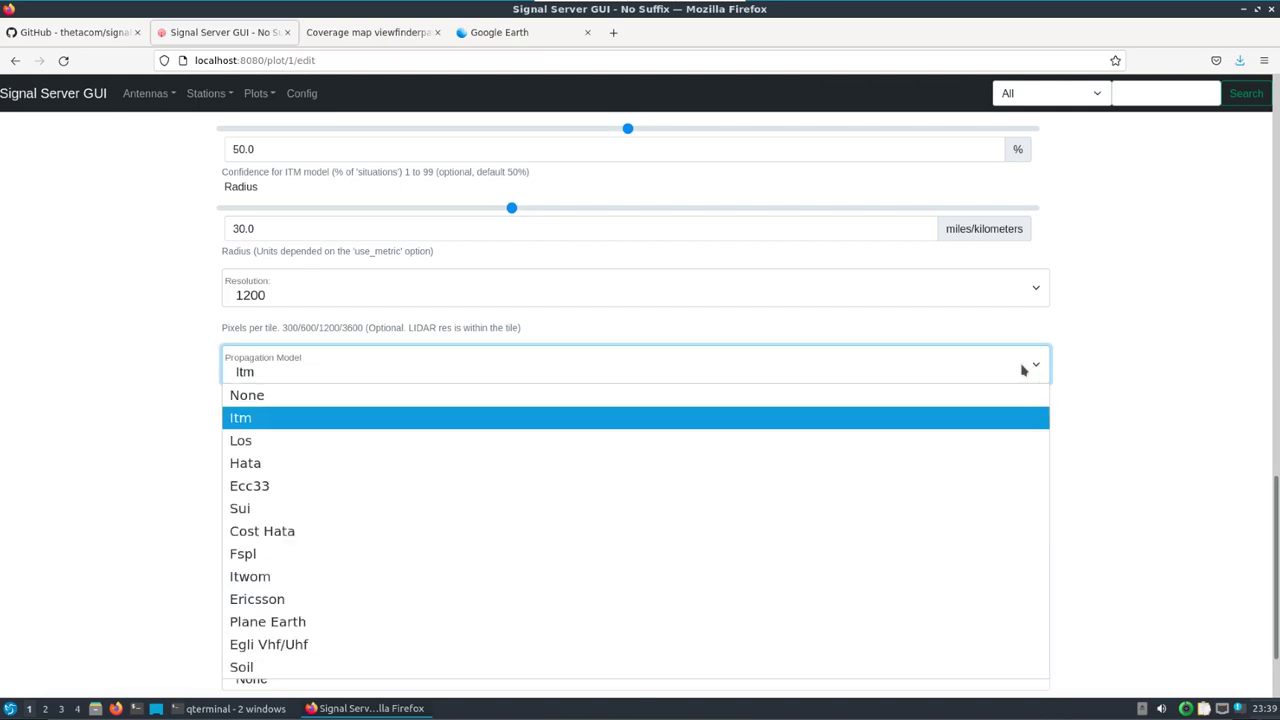
{"action": "left_click", "coordinate": [269, 446]}
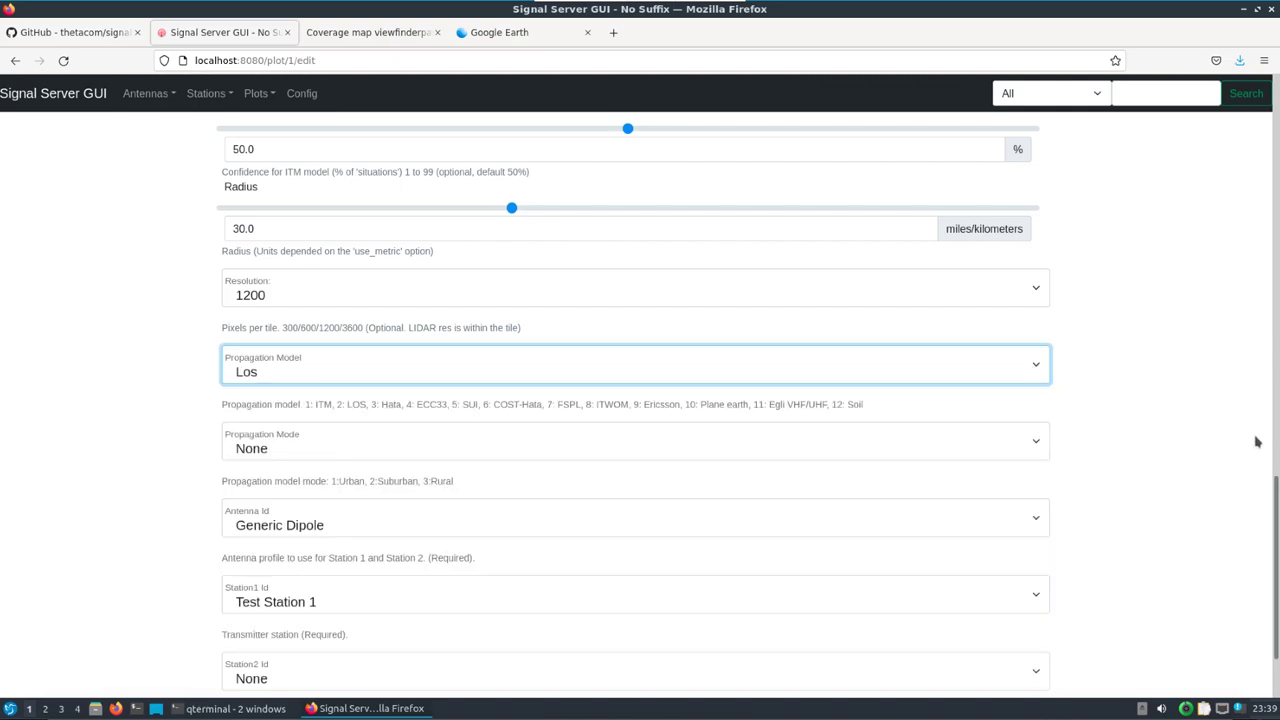
{"action": "left_click_drag", "start_coordinate": [1271, 508], "coordinate": [1271, 591]}
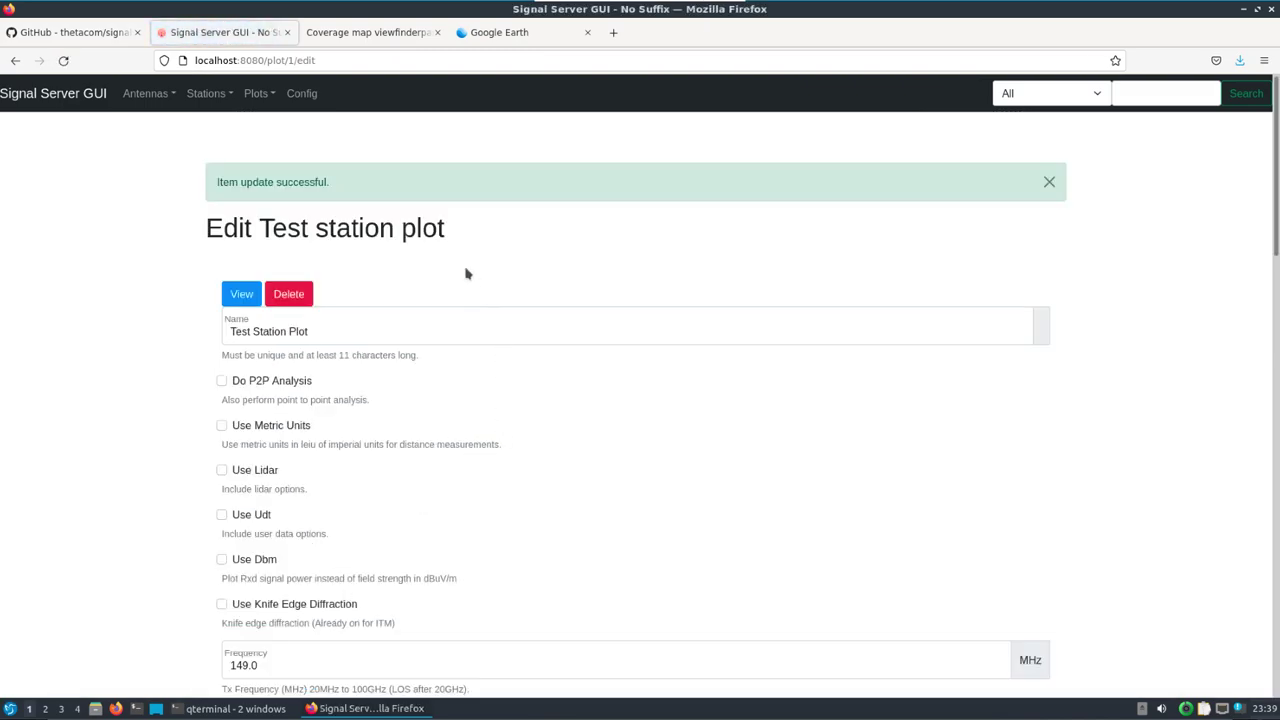
Re-generate Test Station Plot from the list of all plots and view its full coverage image
{"action": "left_click", "coordinate": [255, 93]}
{"action": "left_click", "coordinate": [258, 125]}
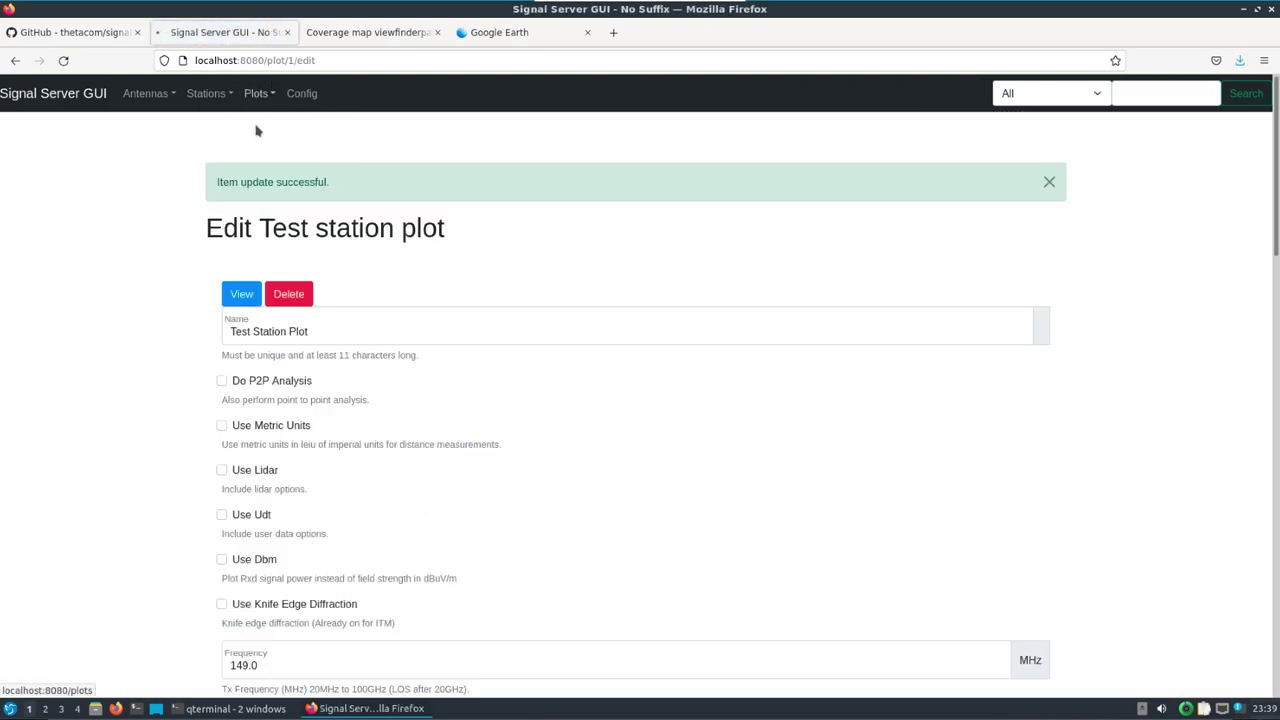
{"action": "left_click", "coordinate": [1025, 272]}
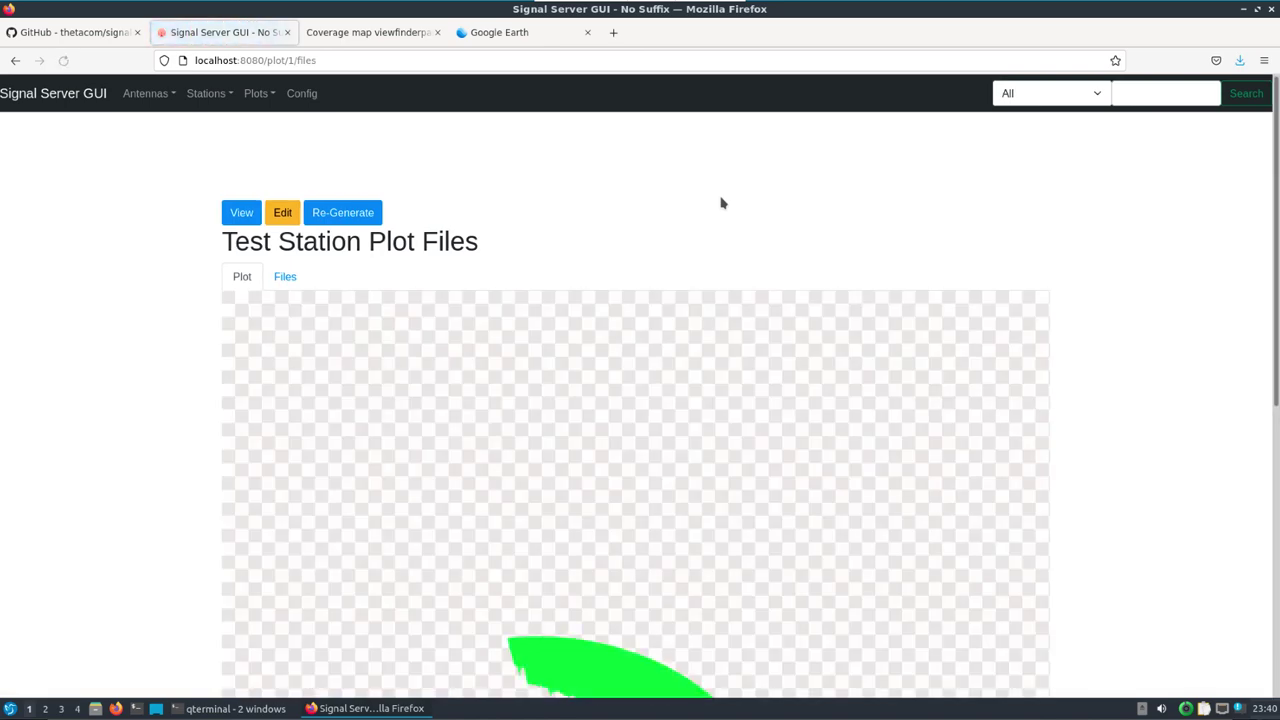
{"action": "left_click_drag", "start_coordinate": [1277, 300], "coordinate": [1266, 491]}
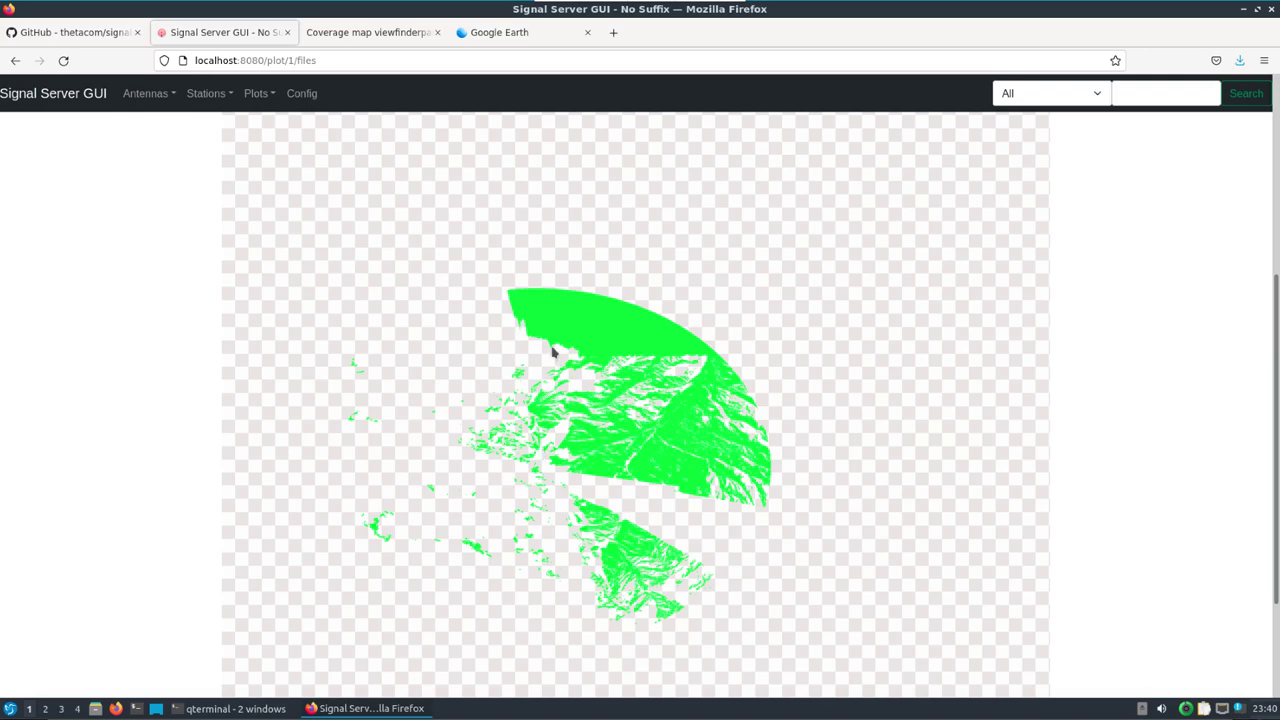
Review the configuration's required tool paths for signalserver and convert, the signalserver path and the elevation data directory
{"action": "left_click", "coordinate": [303, 95]}
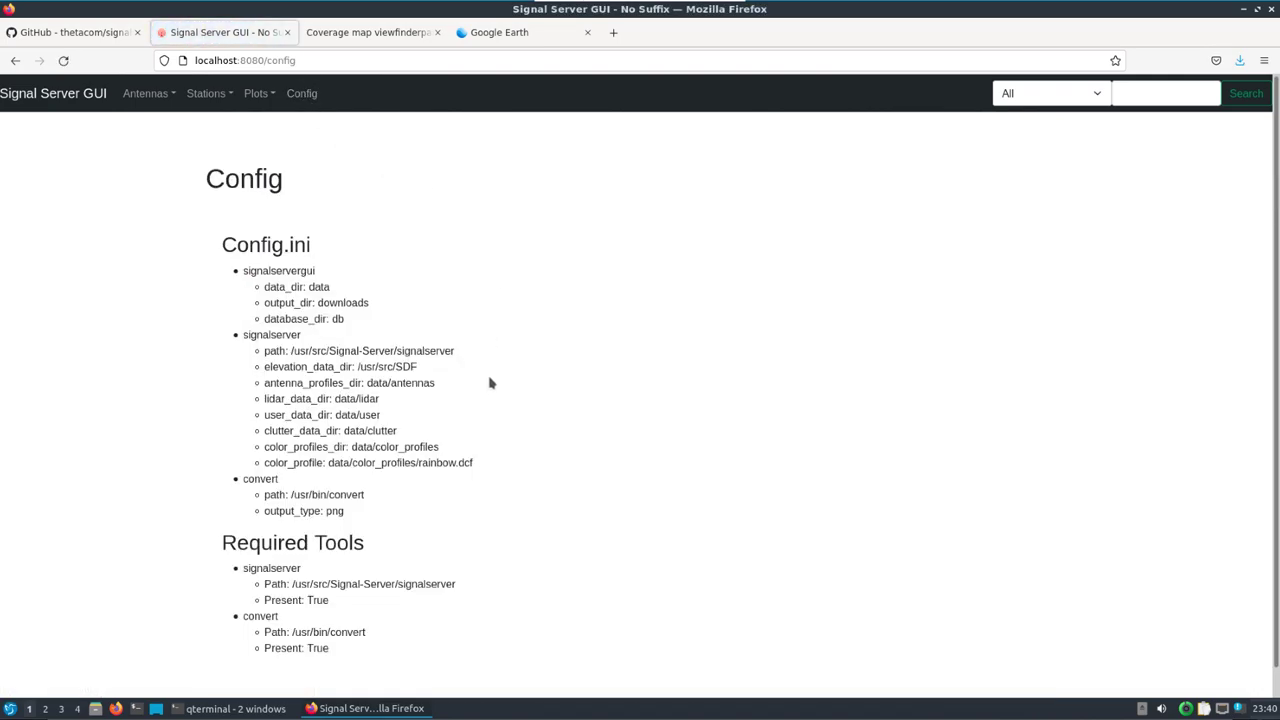
{"action": "left_click_drag", "start_coordinate": [463, 589], "coordinate": [262, 589]}
{"action": "left_click_drag", "start_coordinate": [370, 634], "coordinate": [262, 634]}
{"action": "left_click_drag", "start_coordinate": [302, 568], "coordinate": [456, 585]}
{"action": "left_click_drag", "start_coordinate": [266, 350], "coordinate": [380, 351]}
{"action": "left_click_drag", "start_coordinate": [278, 367], "coordinate": [489, 372]}
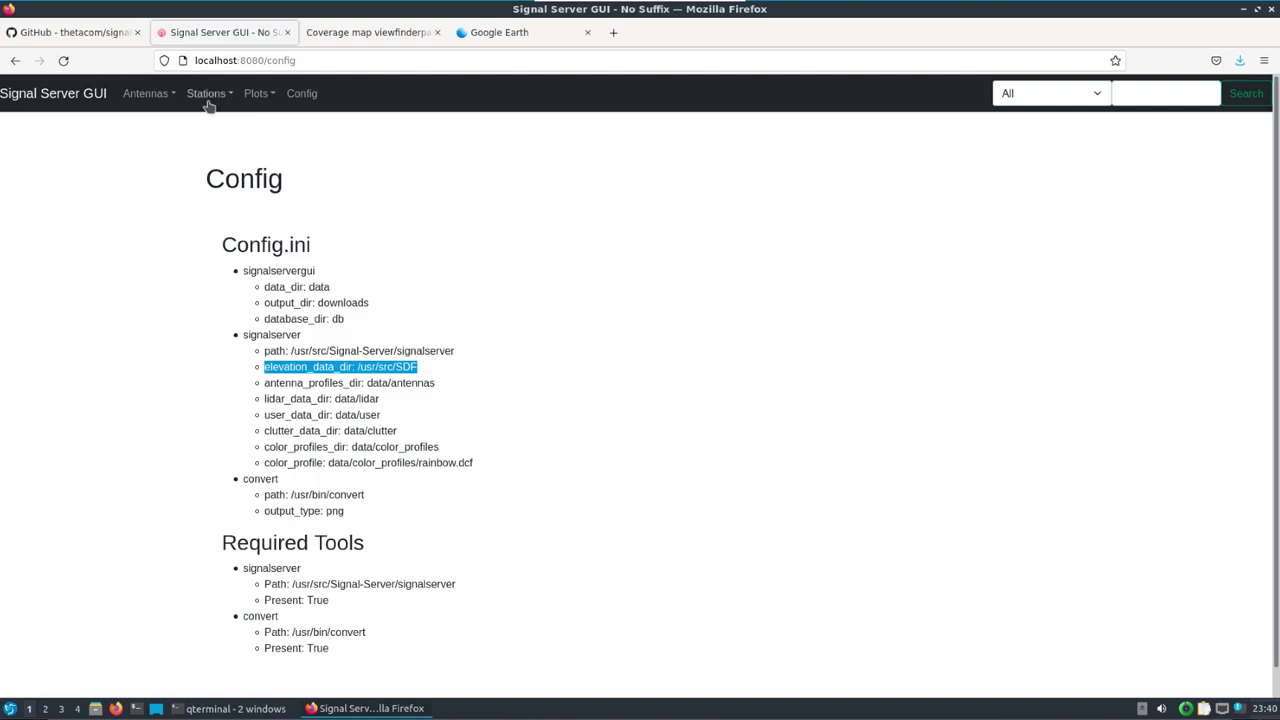
{"action": "left_click", "coordinate": [254, 94]}
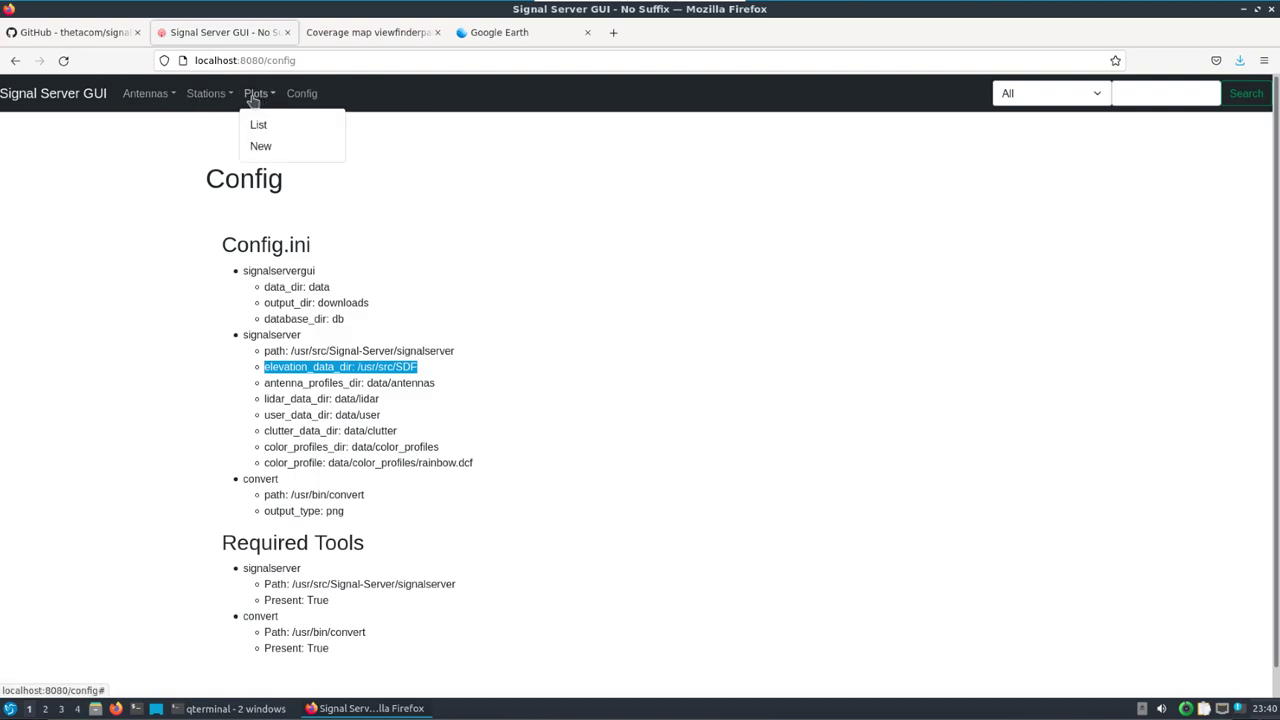
{"action": "left_click", "coordinate": [200, 94]}
{"action": "left_click", "coordinate": [152, 95]}
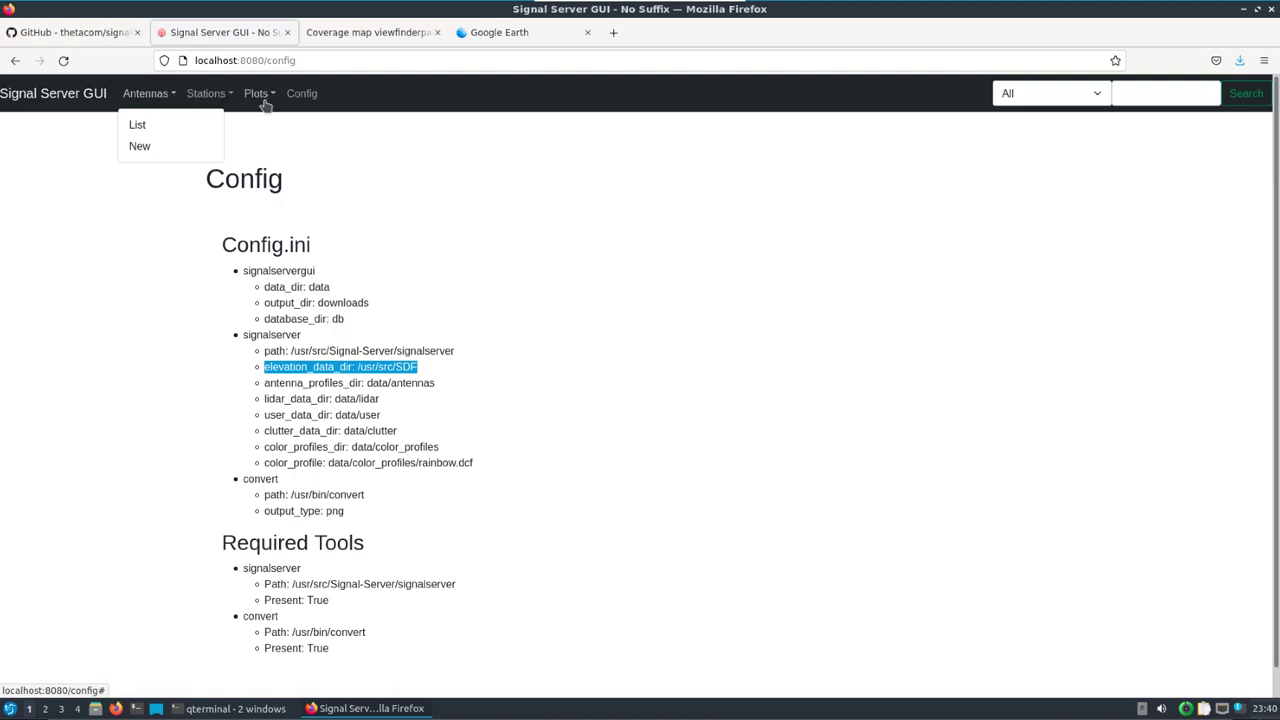
Switch back to Google Earth with the Clear Line of Sight Path's site-to-site analysis
{"action": "left_click", "coordinate": [499, 35]}
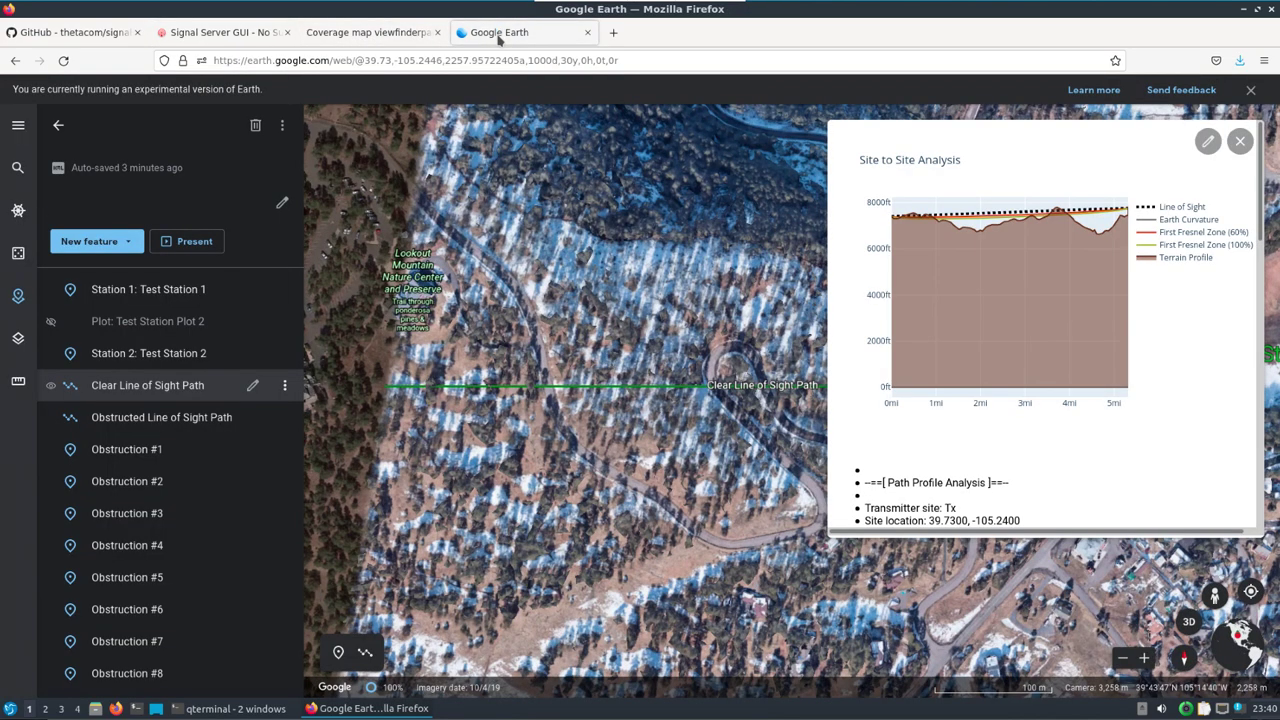